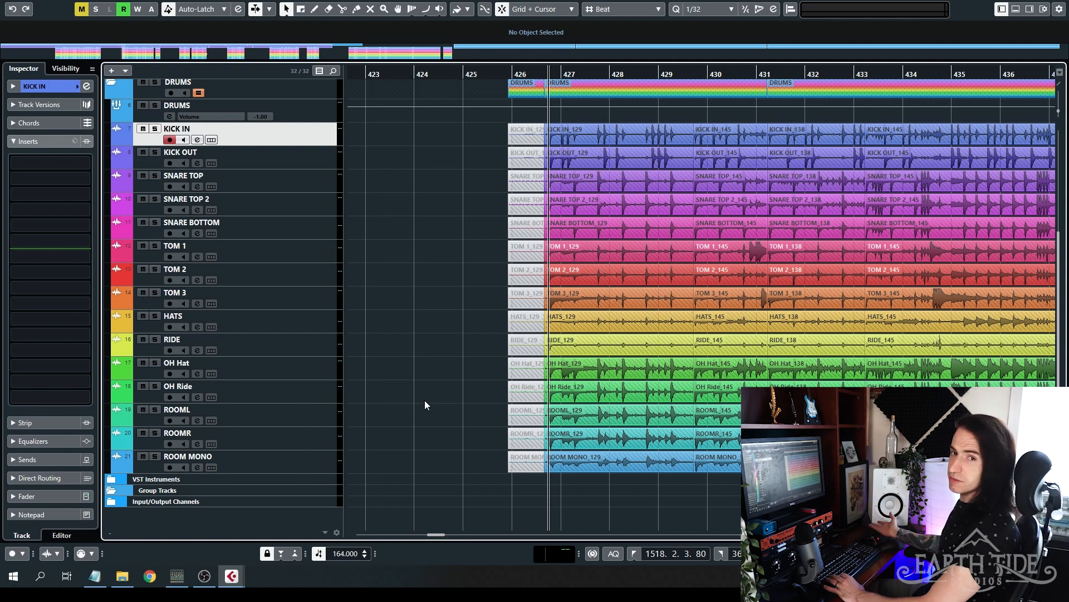
- Select the KICK IN events one after another to check that group editing selects matching events across all drum tracks
key(space)
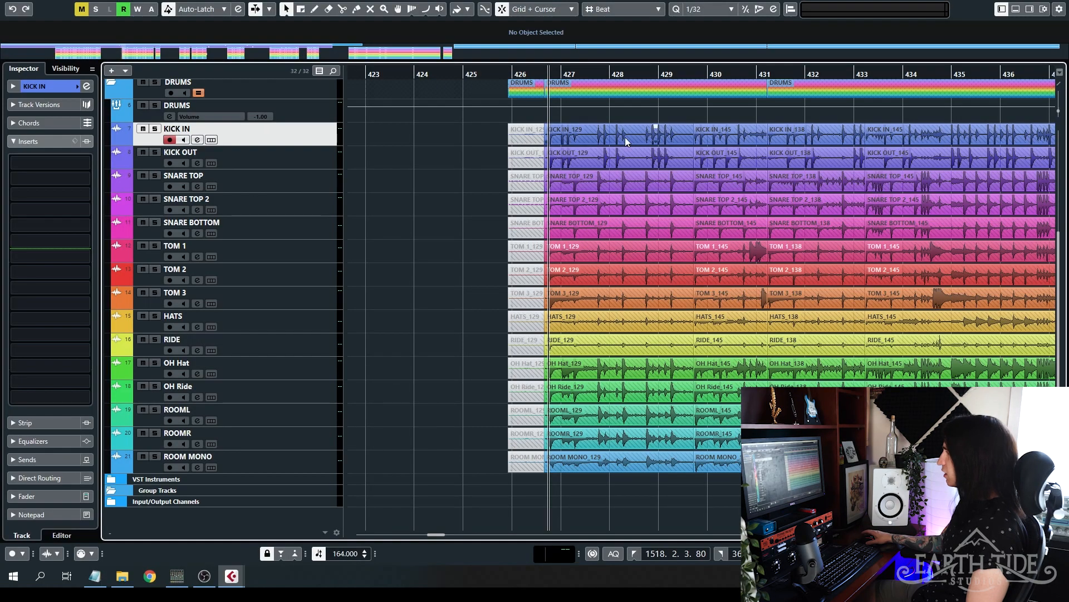
click(631, 144)
click(708, 141)
click(793, 139)
click(898, 136)
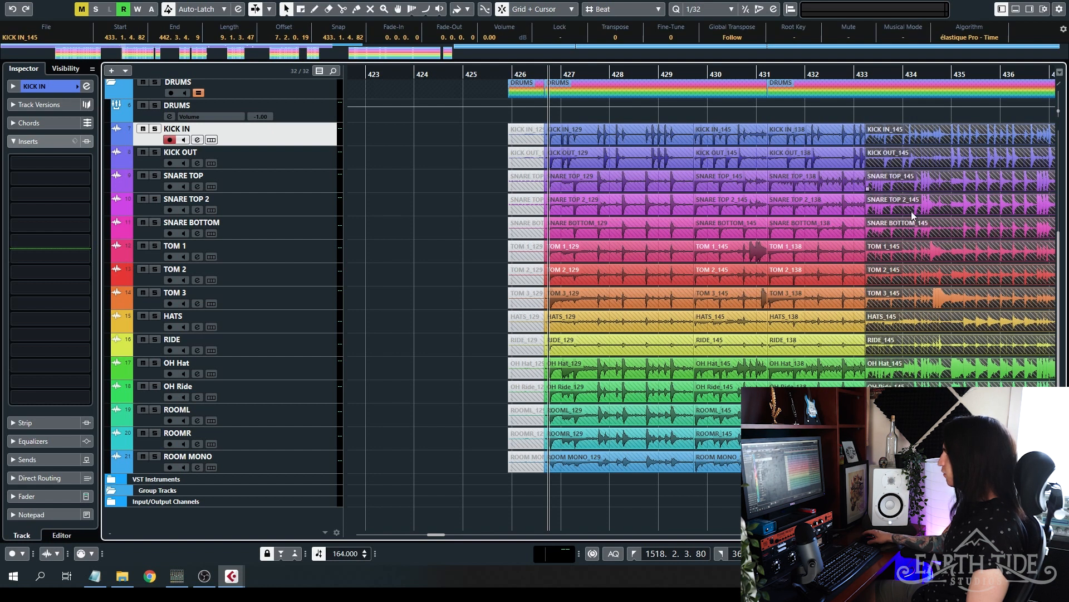
click(724, 131)
click(901, 139)
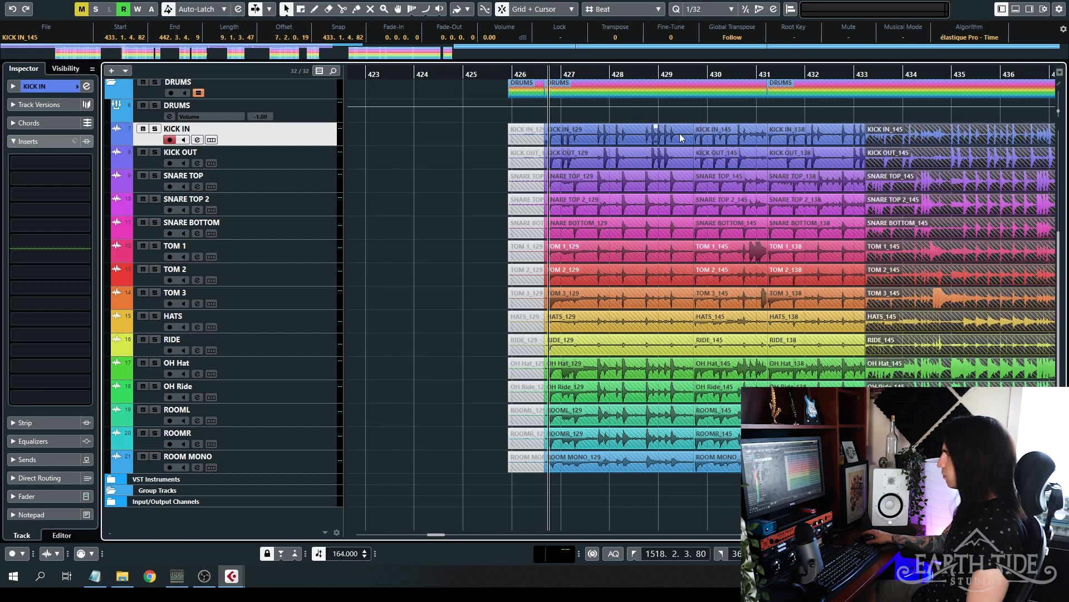
click(628, 132)
click(605, 115)
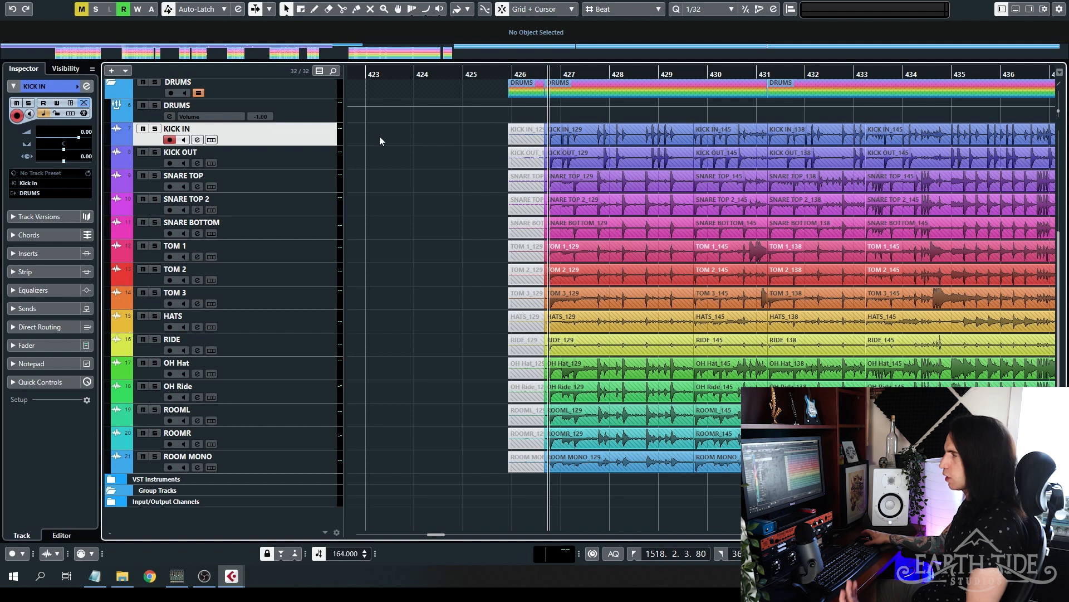
- View the L1 limiter insert on the DRUMS group channel and close its window
click(191, 106)
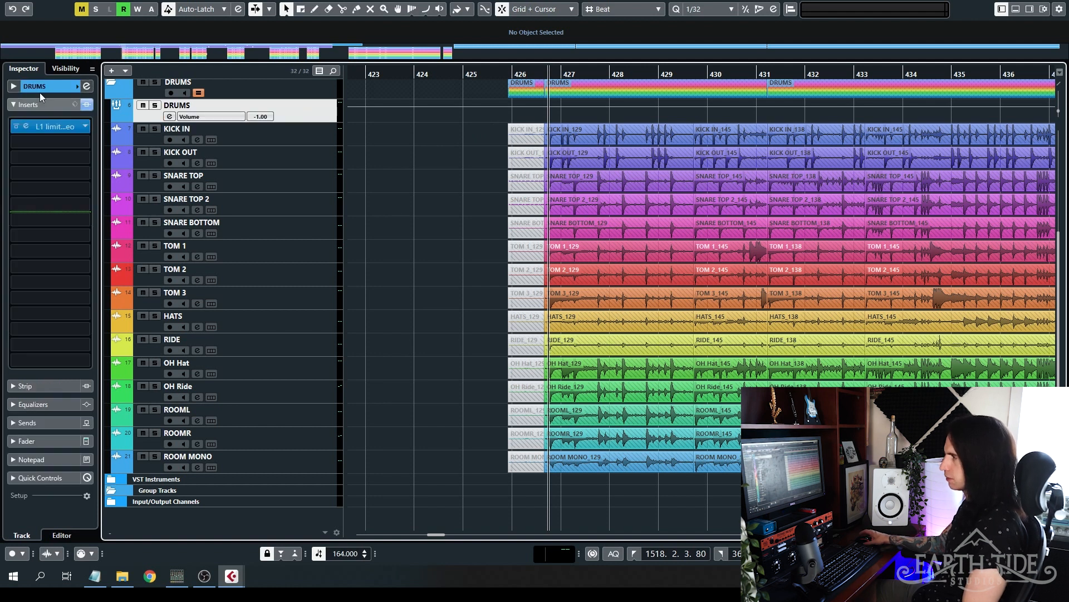
click(36, 127)
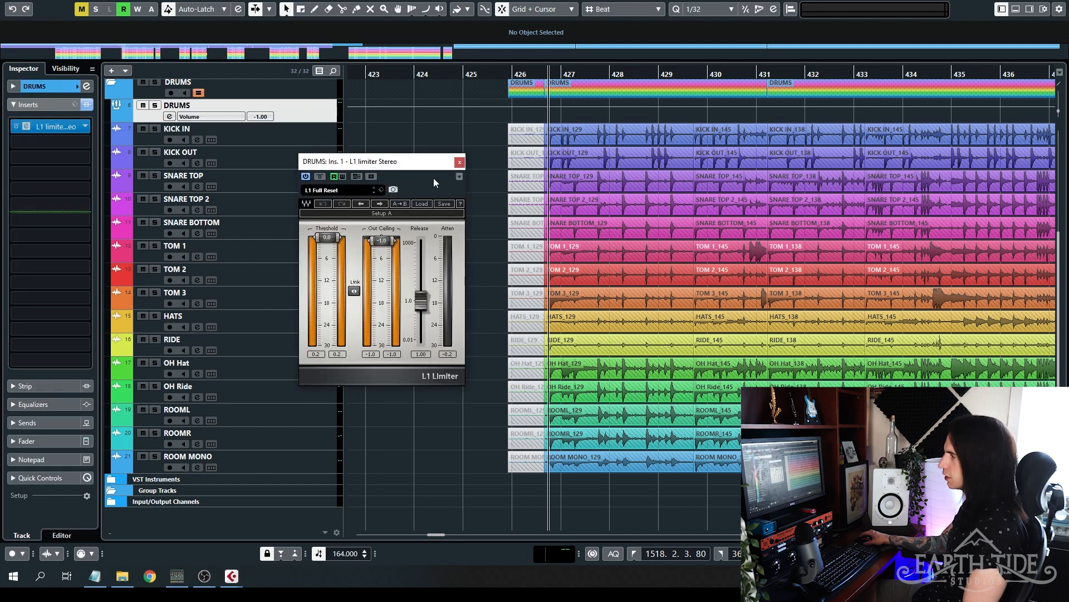
click(459, 164)
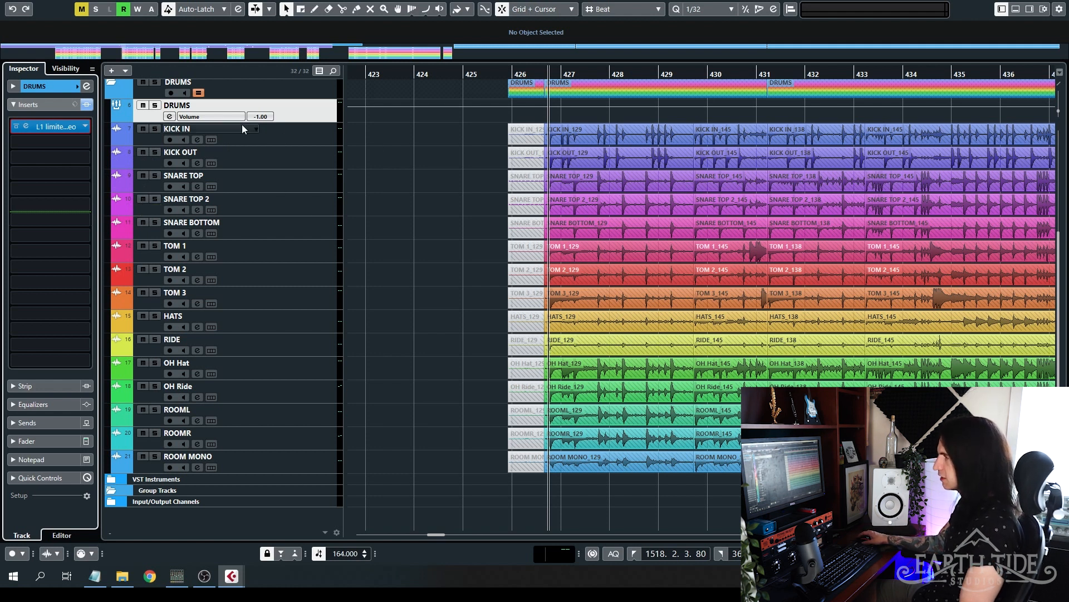
- Compare the DRUMS folder track with the DRUMS group channel, and select the KICK IN_129 event together with its grouped drum events
scroll(388, 260, up, 4)
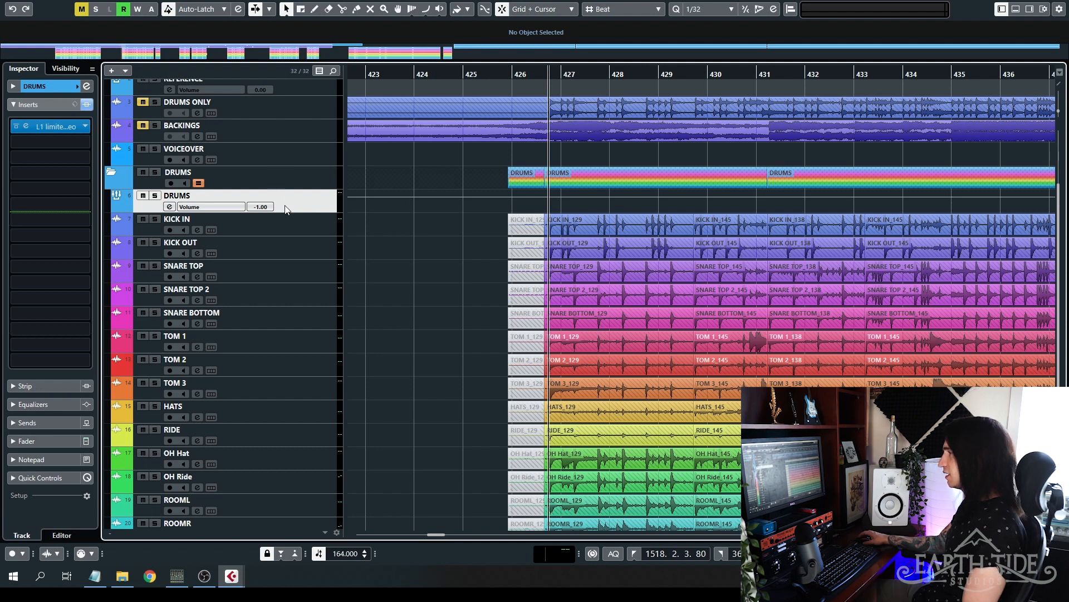
click(272, 179)
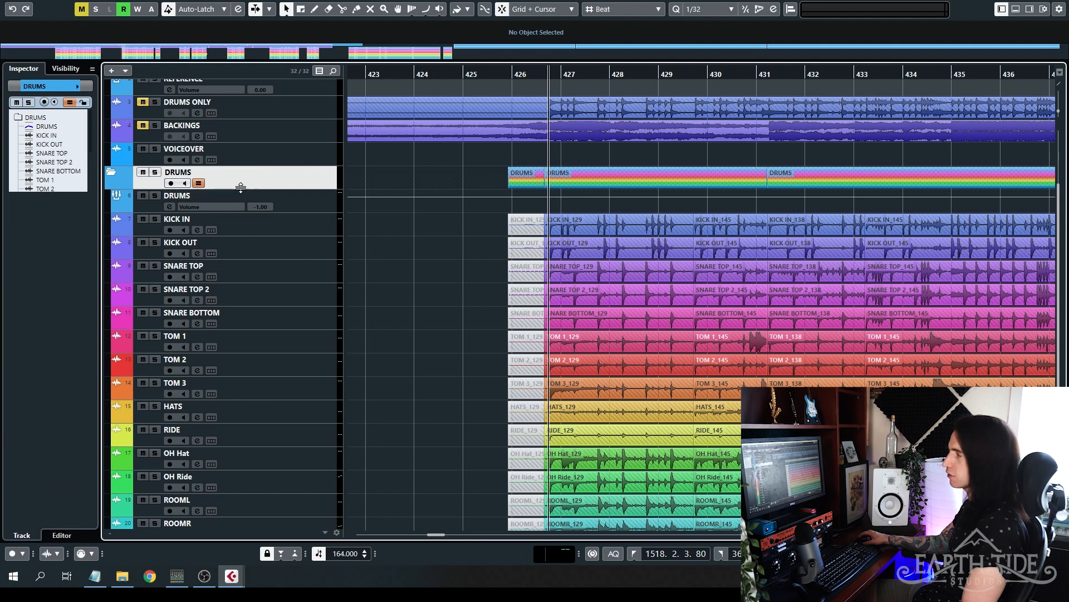
click(308, 202)
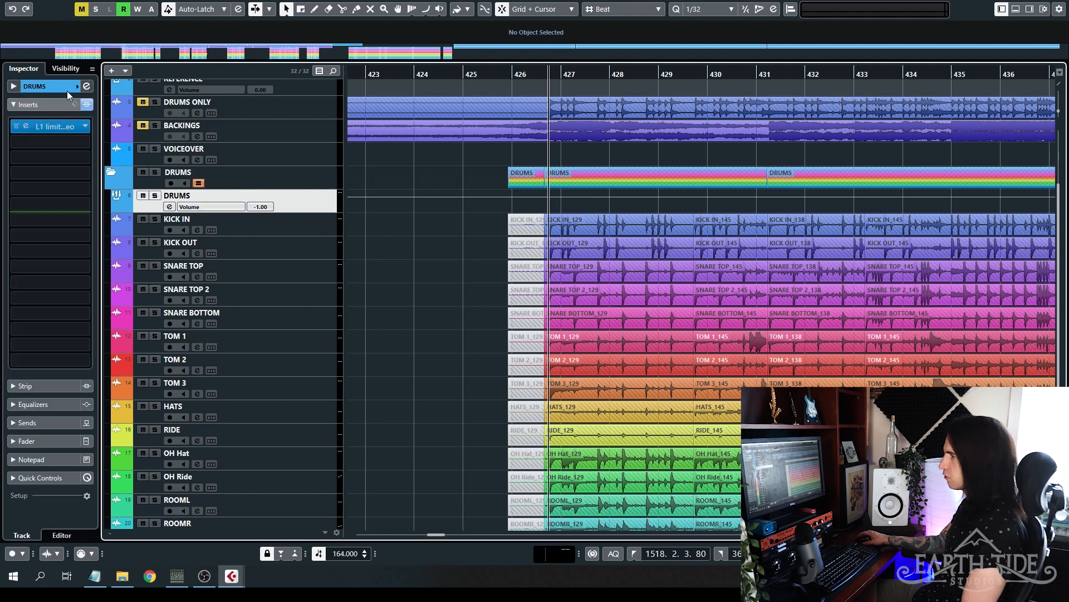
scroll(232, 241, up, 4)
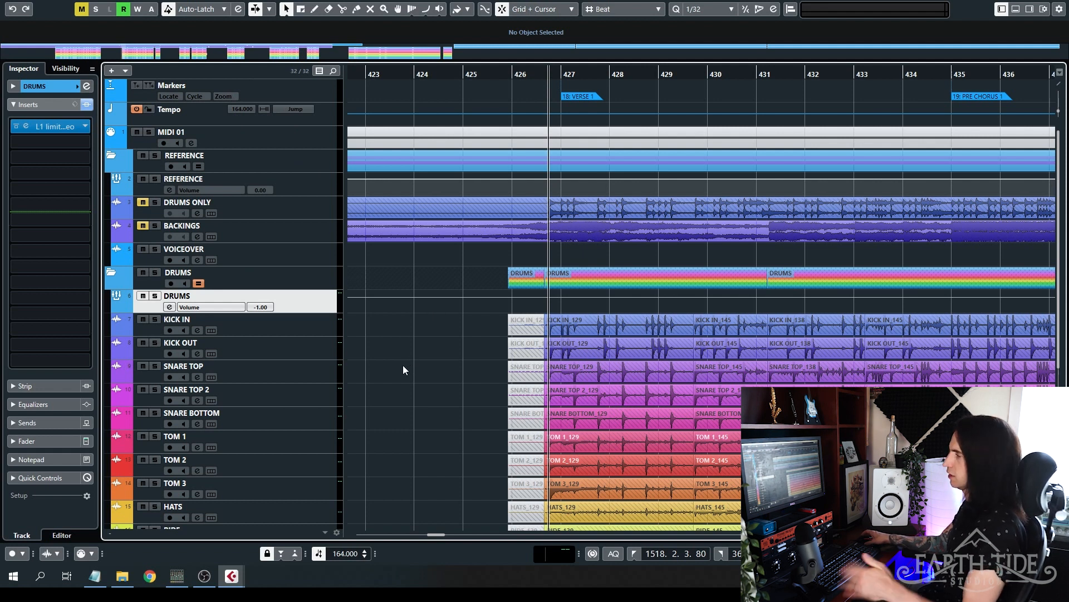
scroll(406, 290, down, 4)
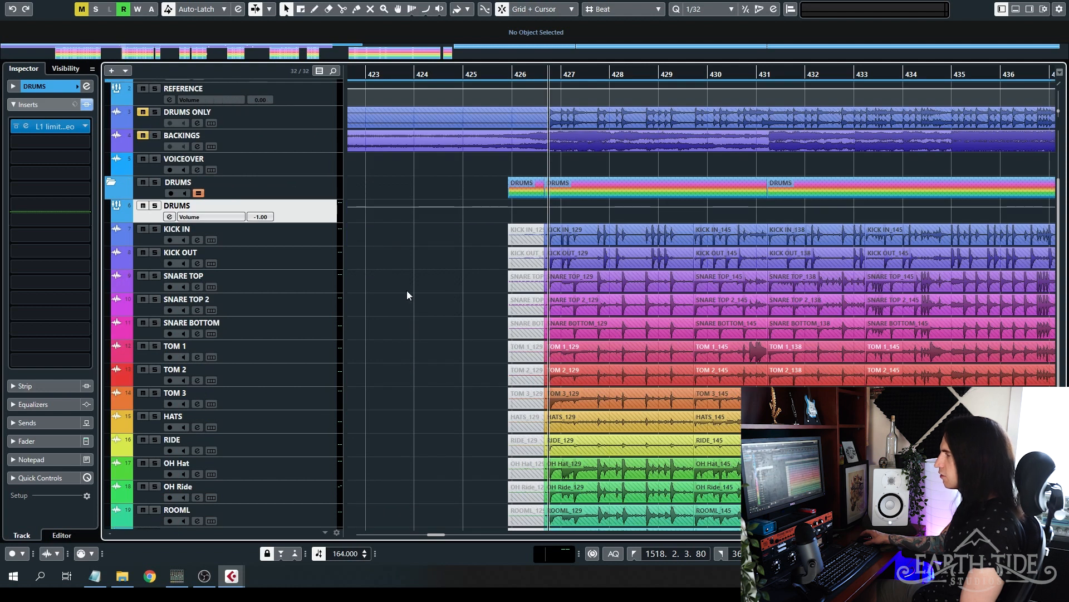
click(254, 190)
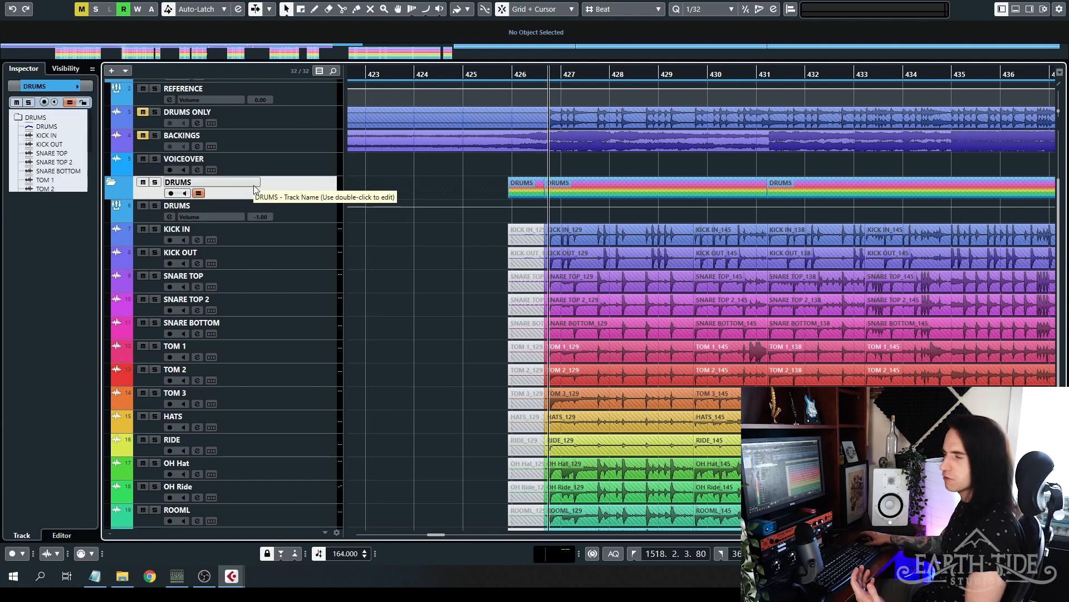
click(602, 241)
scroll(603, 242, down, 3)
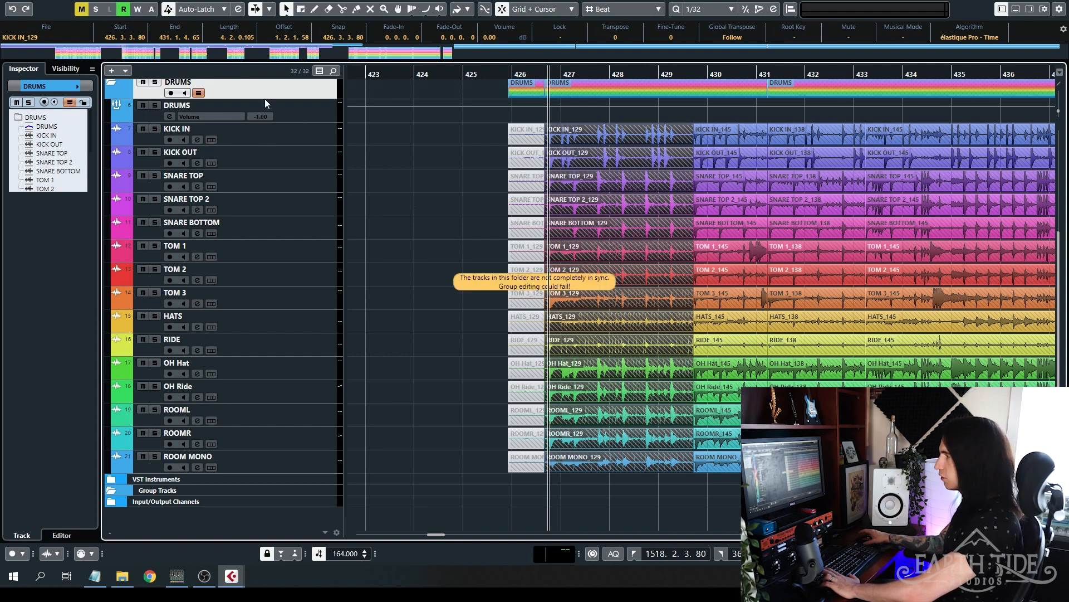
right_click(245, 100)
key(Escape)
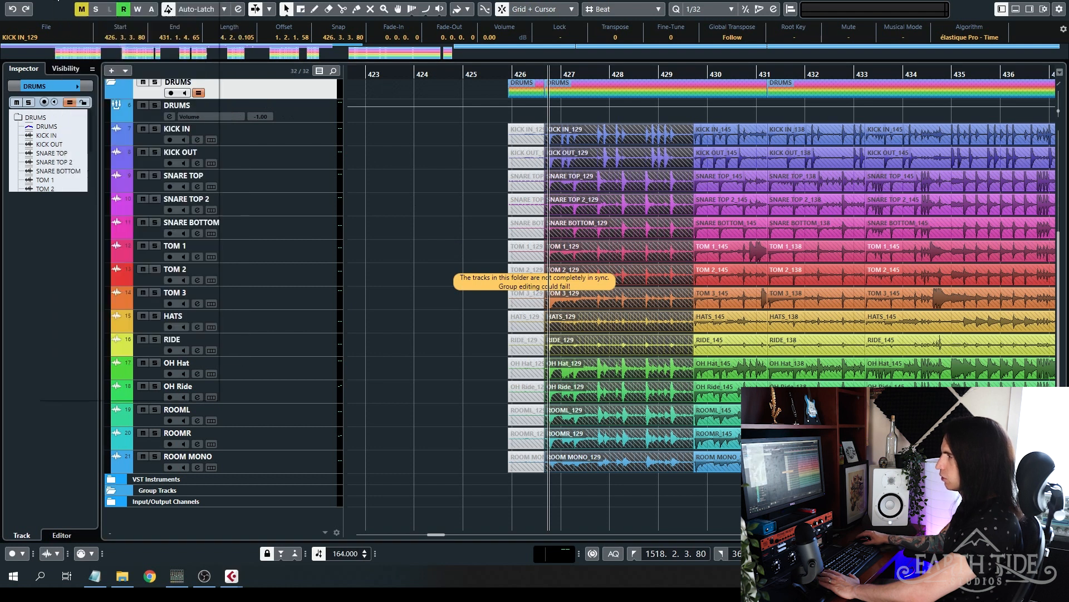
click(50, 1)
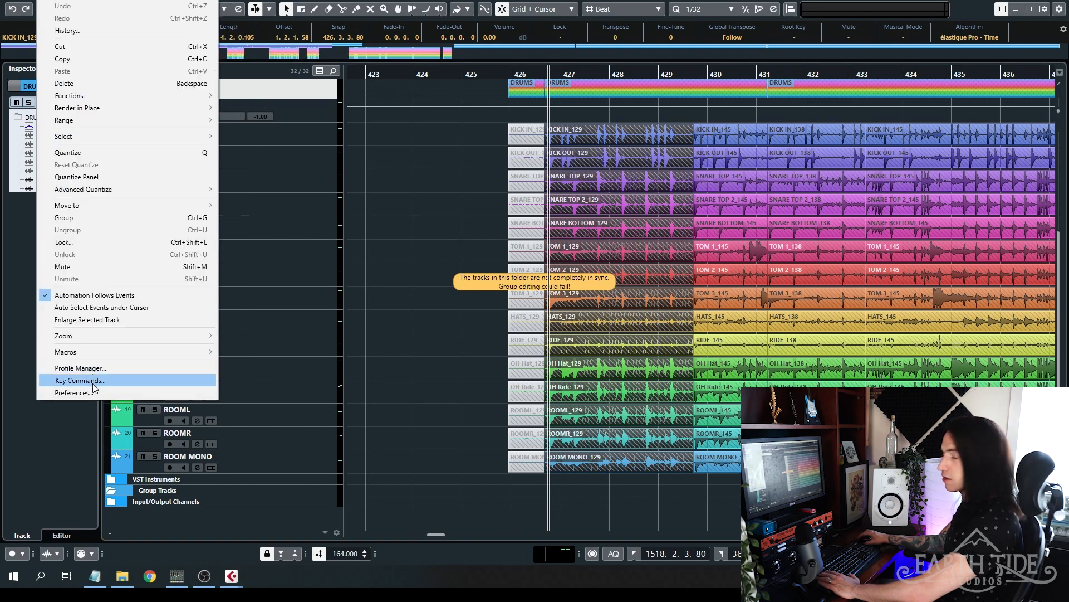
key(Escape)
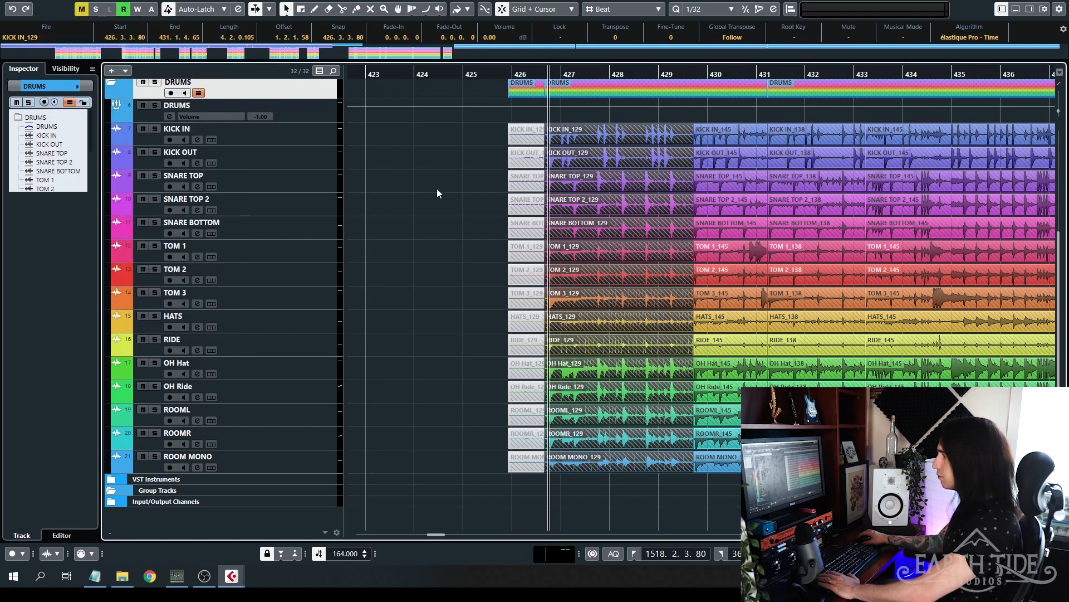
click(436, 189)
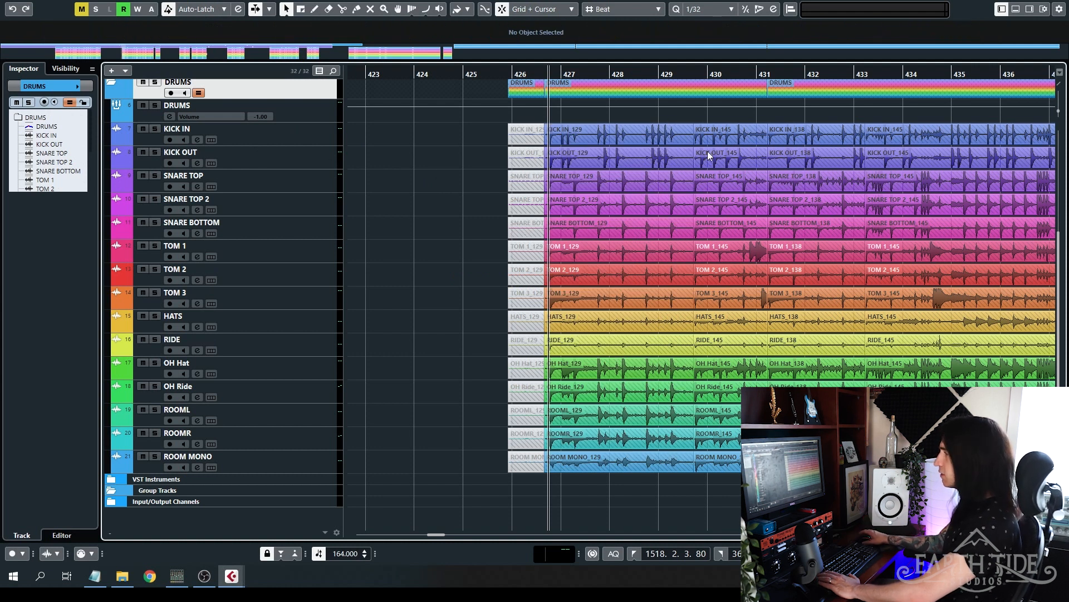
- Turn off group editing on the DRUMS folder and shift only the KICK IN_129 event slightly later
click(603, 133)
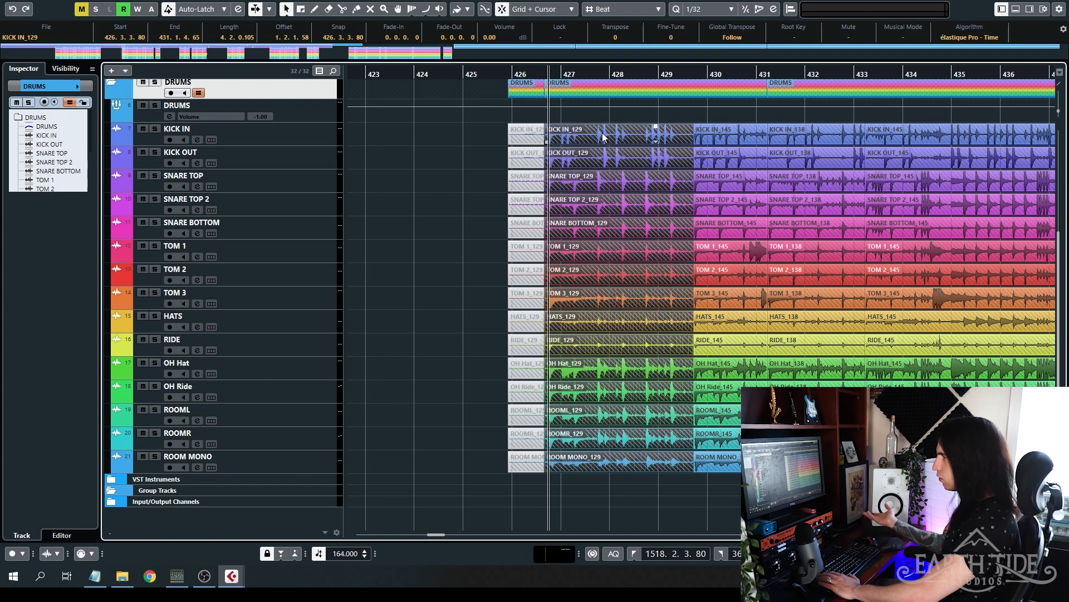
key(k)
click(630, 137)
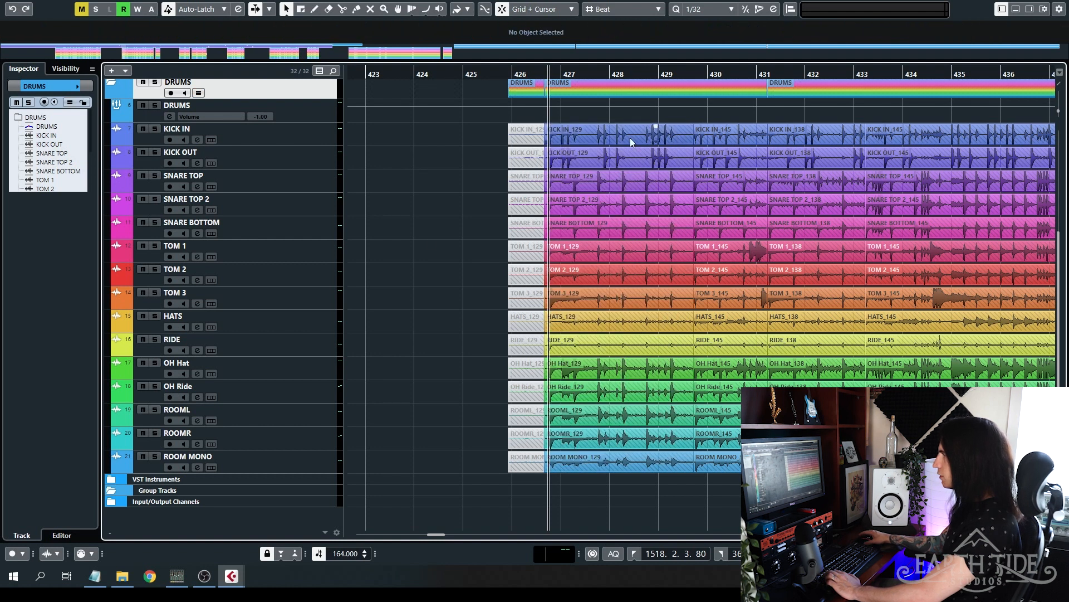
drag(585, 144, 594, 142)
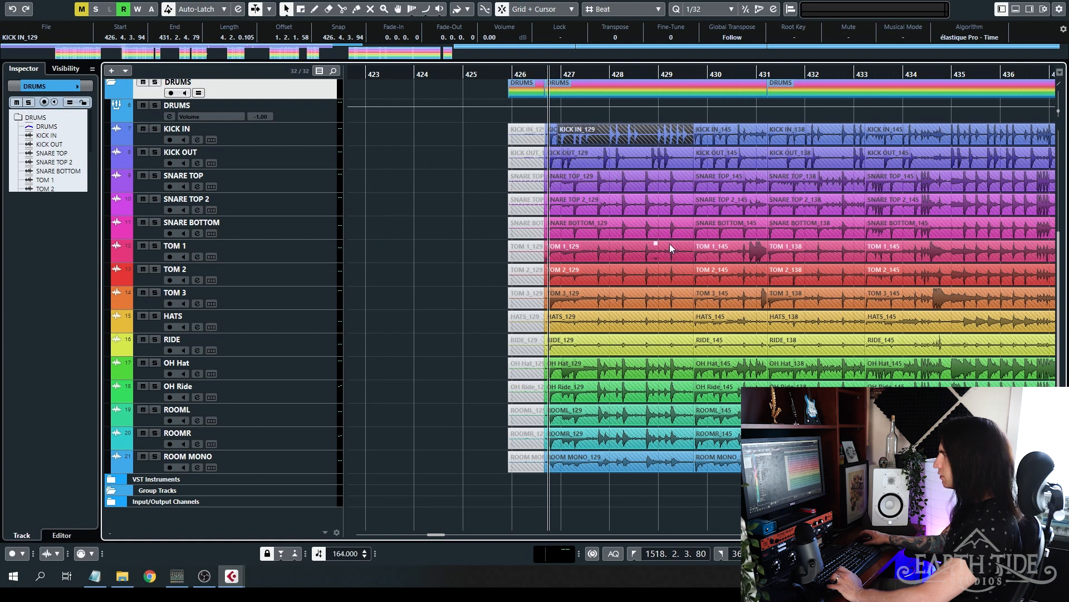
- Turn group editing back on for the DRUMS folder and return the shifted KICK IN_129 event to its original position
key(k)
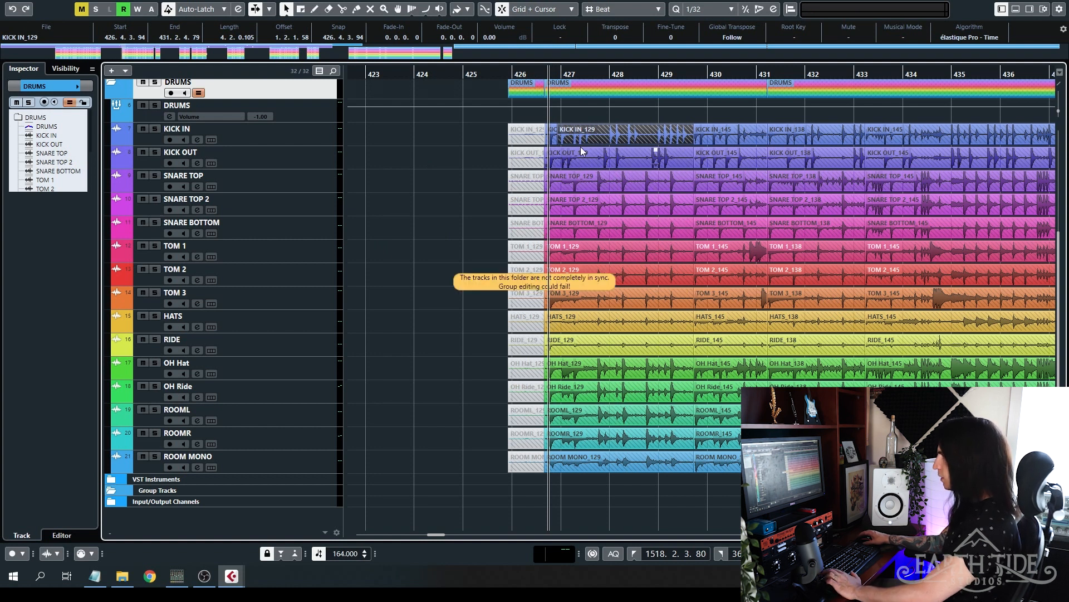
click(582, 155)
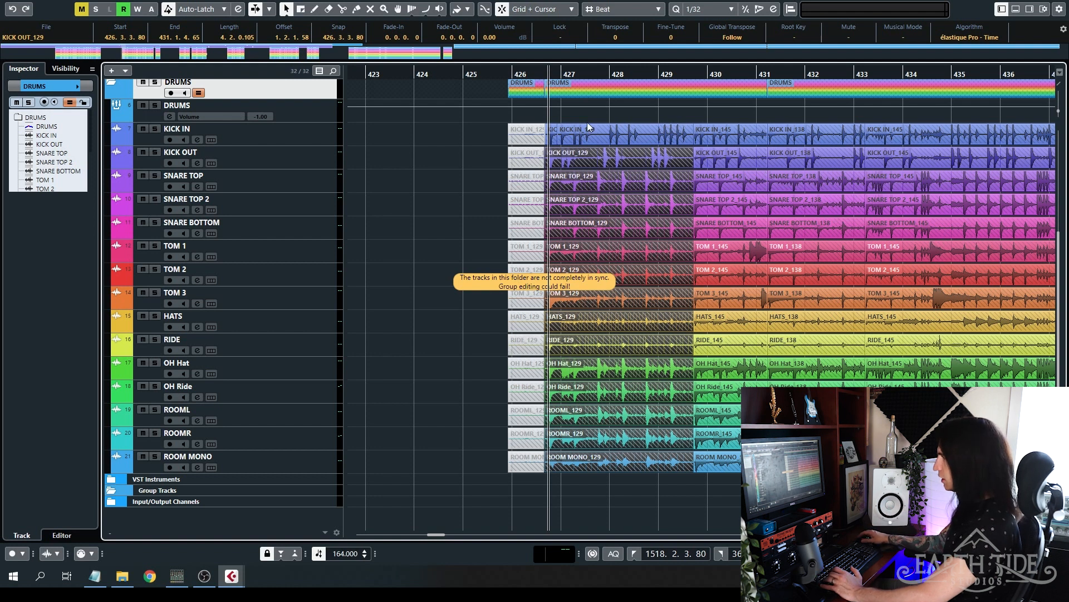
drag(587, 130, 577, 142)
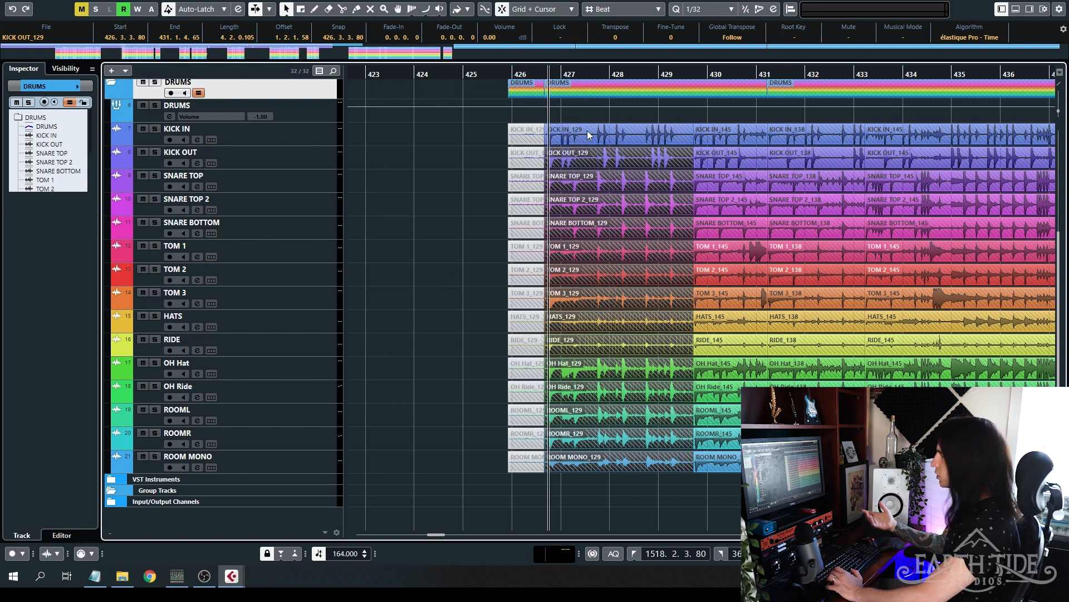
click(453, 212)
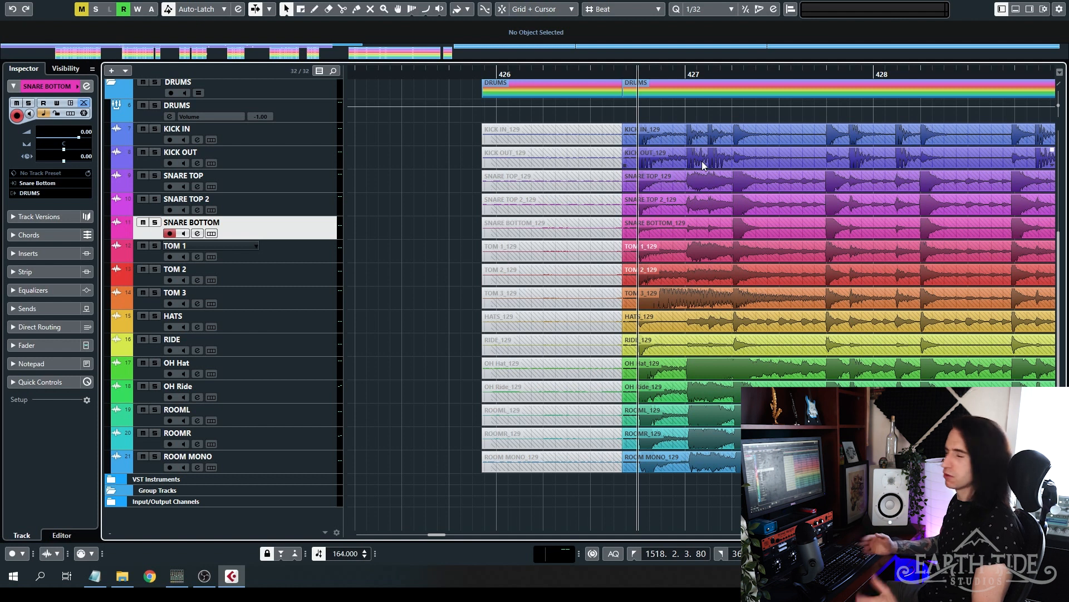
- Select the KICK IN track and examine the first kick transient around 426.4 closely, with the waveform display height reduced
click(285, 131)
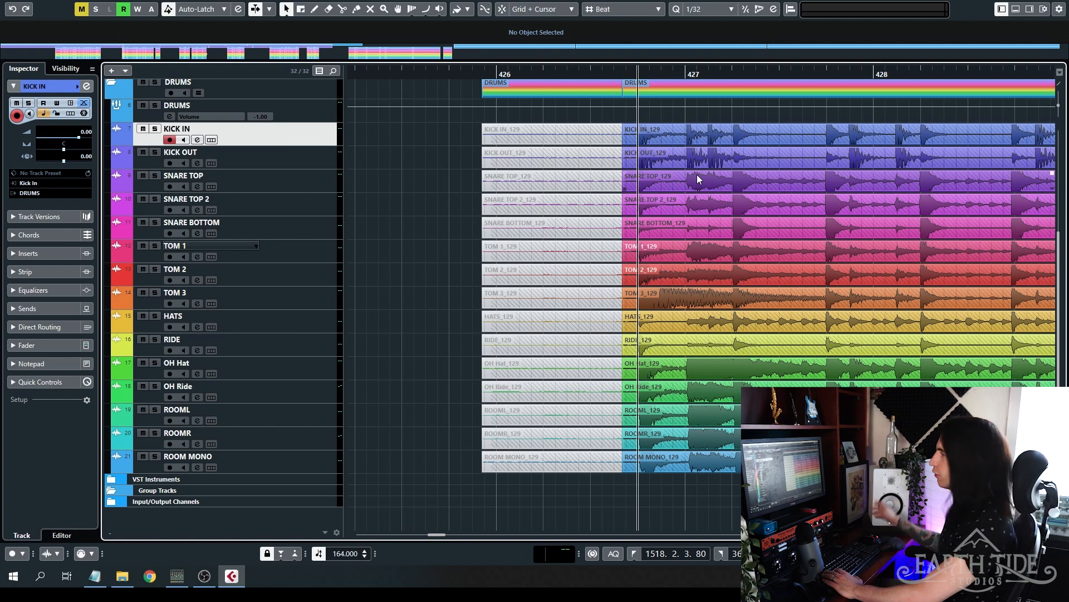
scroll(641, 173, up, 8)
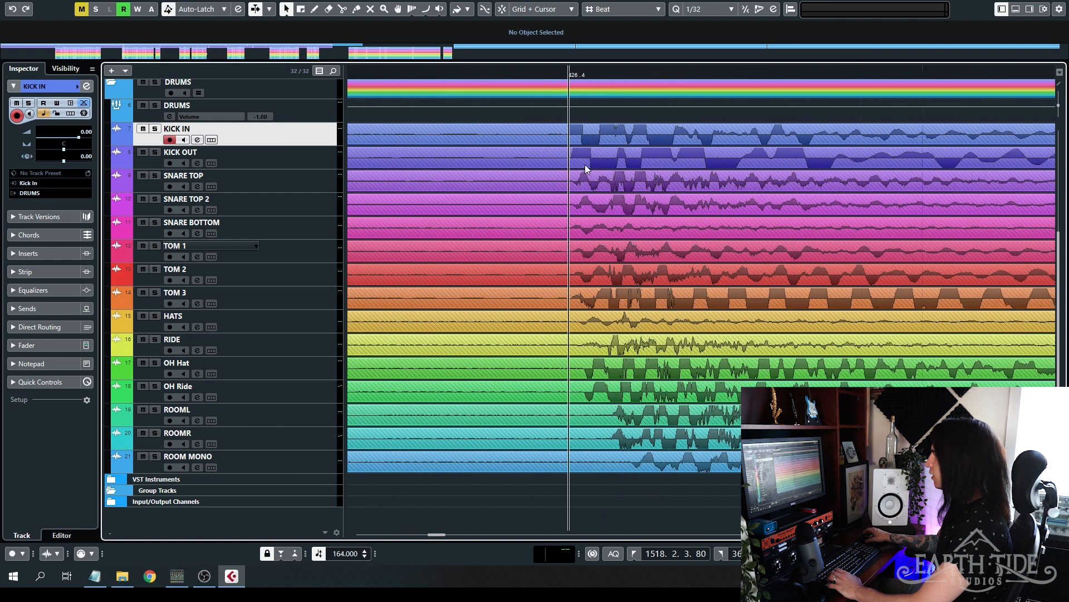
scroll(585, 168, up, 2)
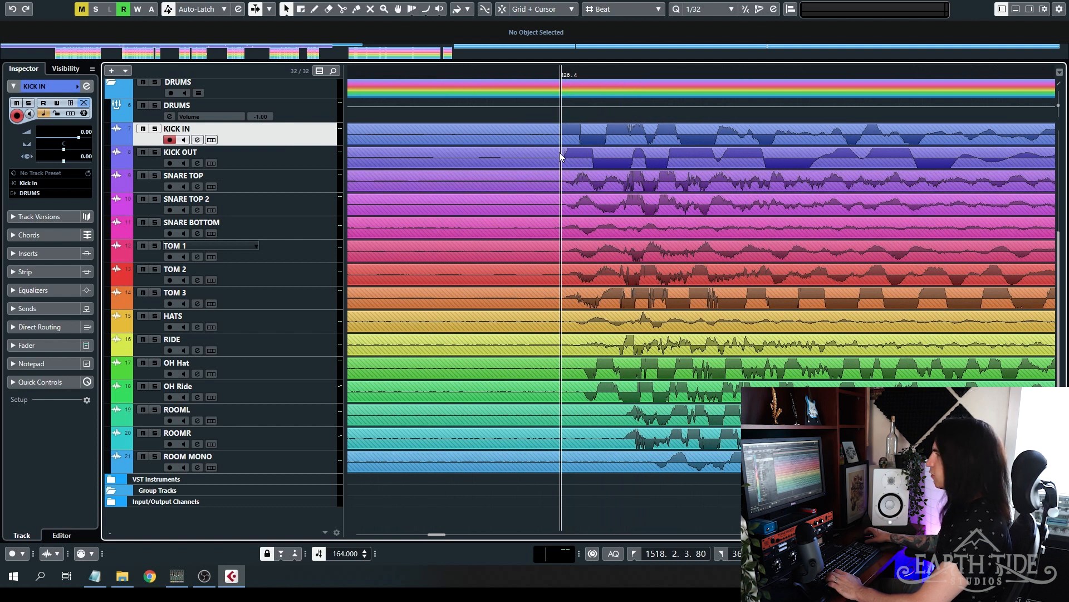
scroll(579, 162, up, 2)
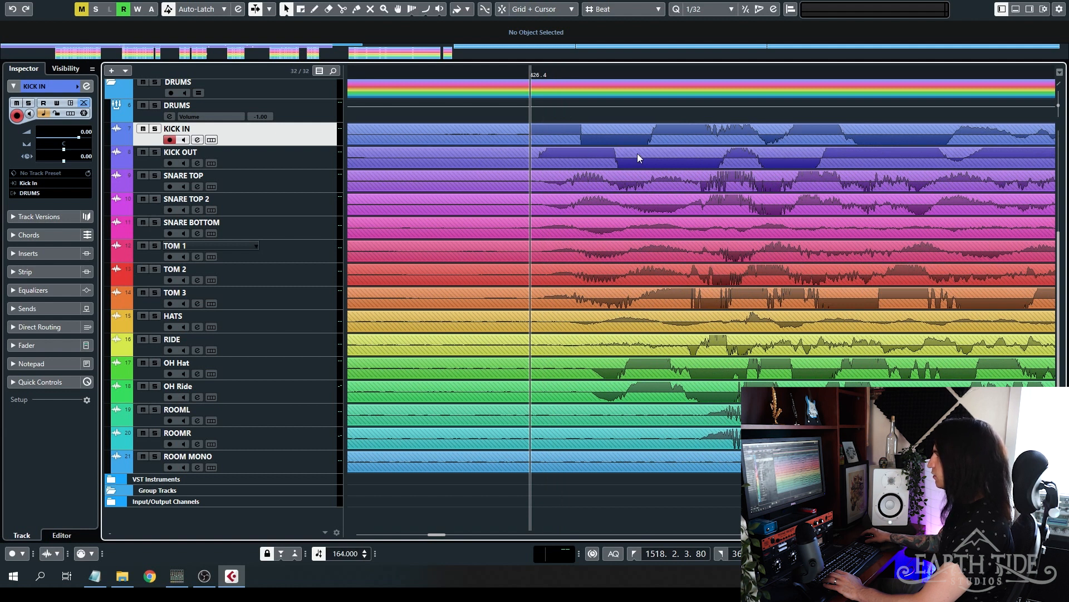
drag(1059, 115, 1059, 115)
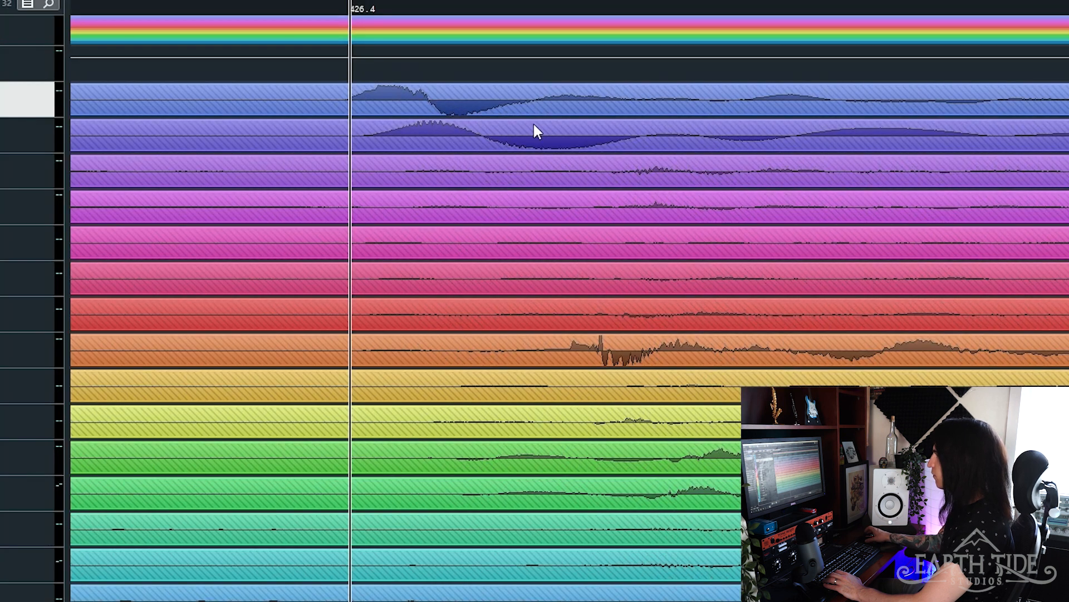
- Move the KICK OUT event slightly earlier so the peak of its first kick transient lines up with the one on KICK IN
click(411, 137)
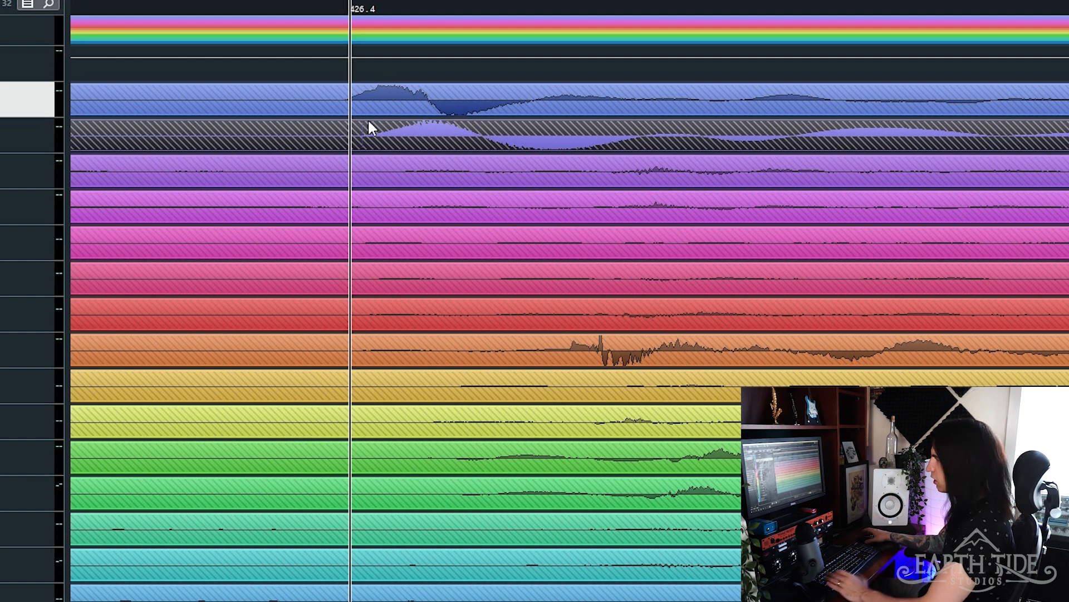
key(shift+u)
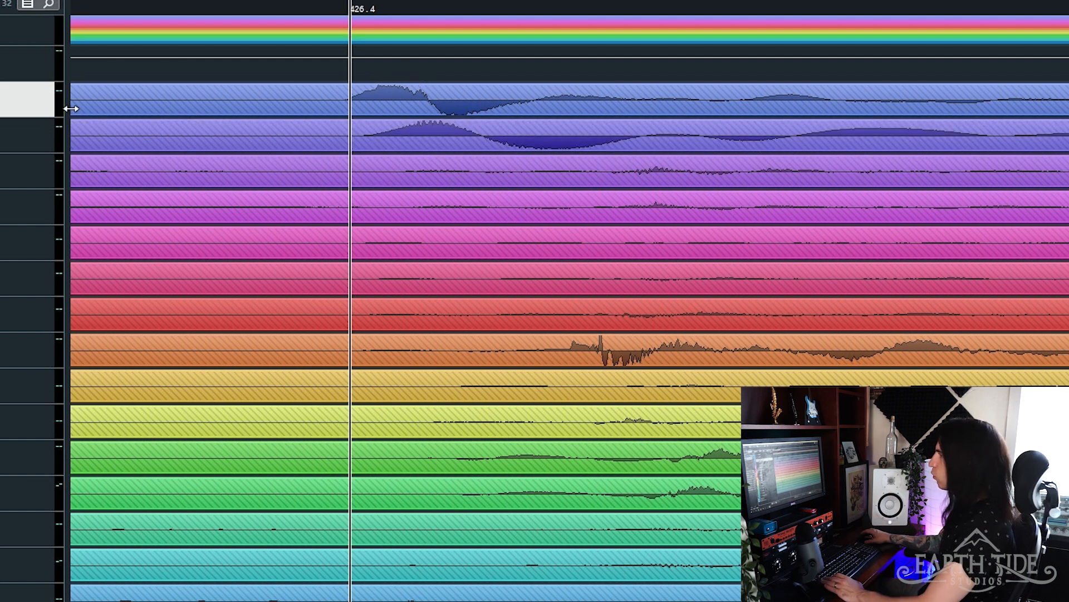
scroll(223, 212, up, 3)
scroll(432, 263, down, 3)
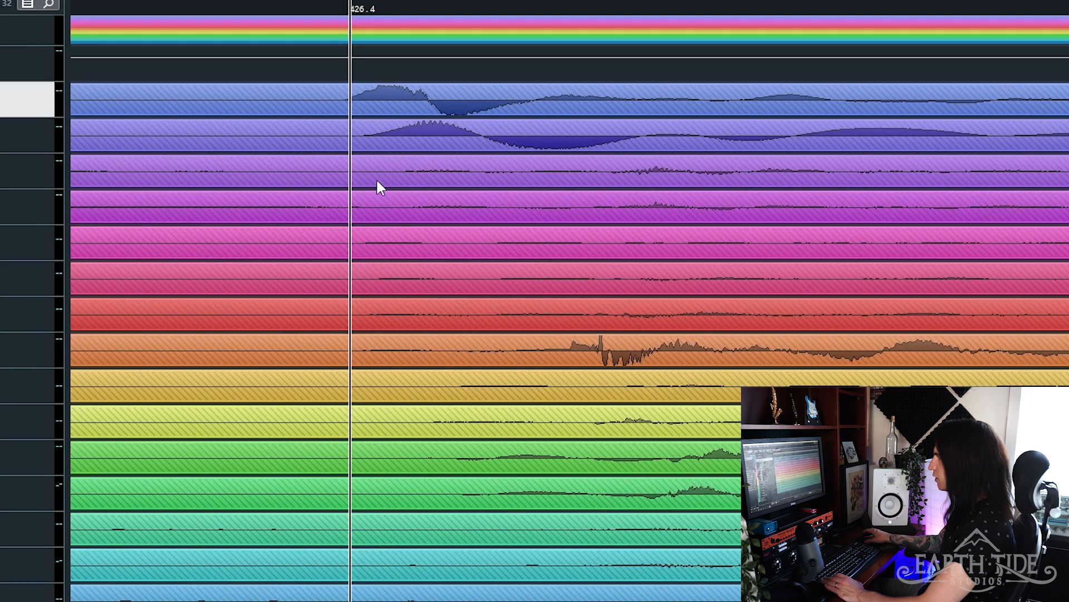
key(shift+m)
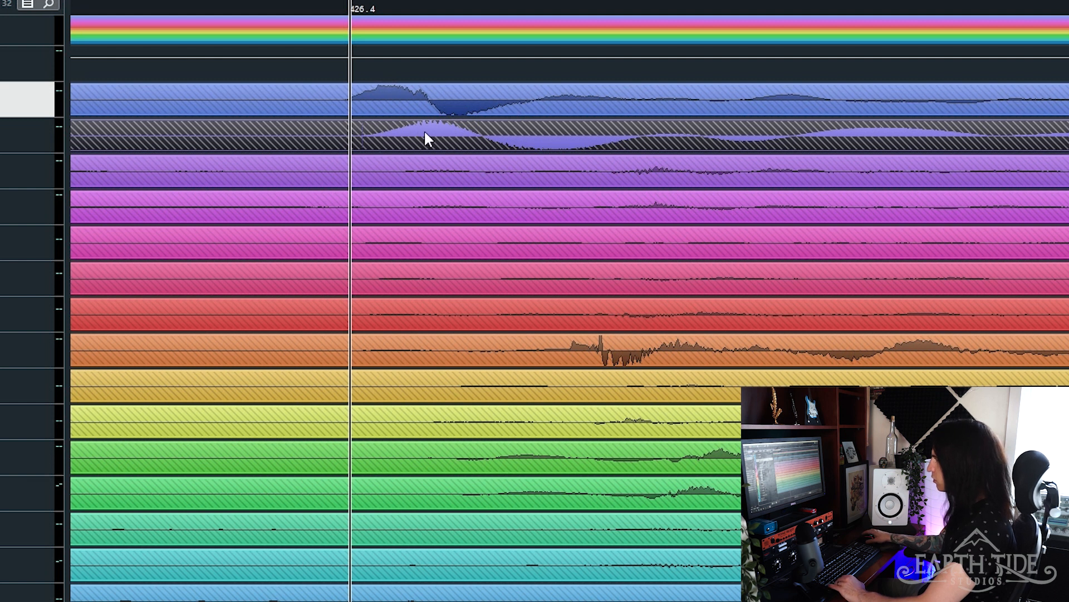
drag(432, 136, 399, 138)
drag(513, 146, 497, 143)
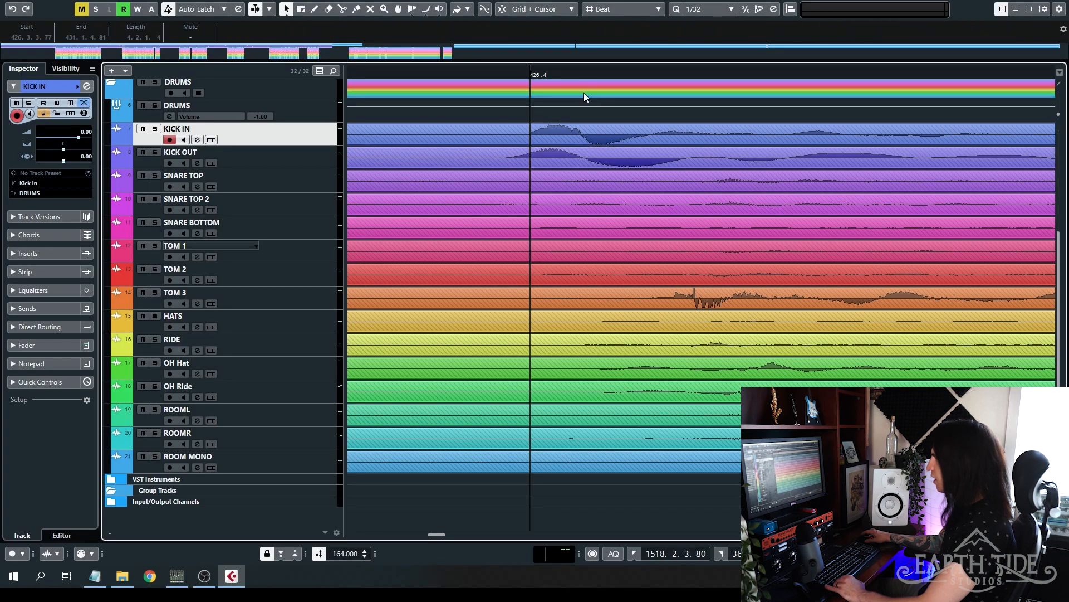
- Nudge the KICK OUT event slightly later against KICK IN and compare their first kick transients around 426.4
key(h)
drag(710, 159, 713, 158)
key(g)
scroll(713, 159, right, 2)
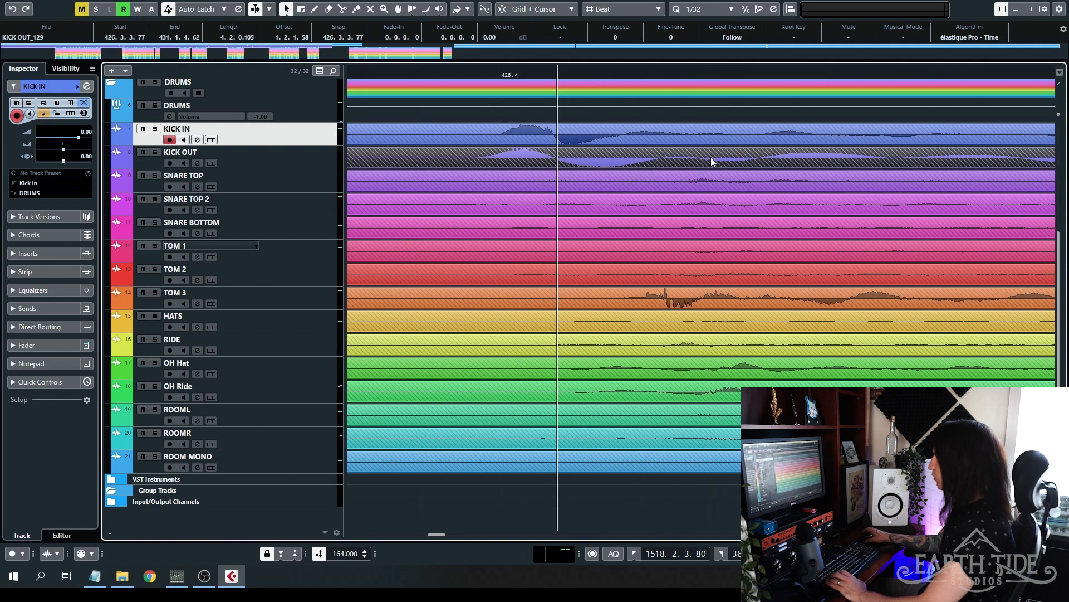
scroll(1059, 115, up, 4)
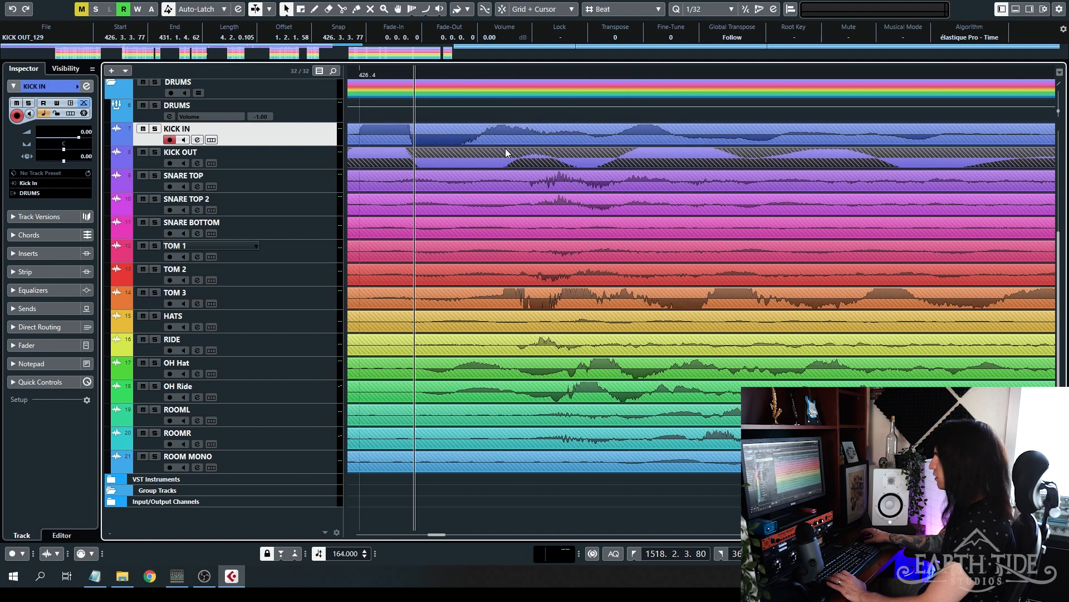
scroll(610, 173, left, 1)
scroll(657, 155, down, 3)
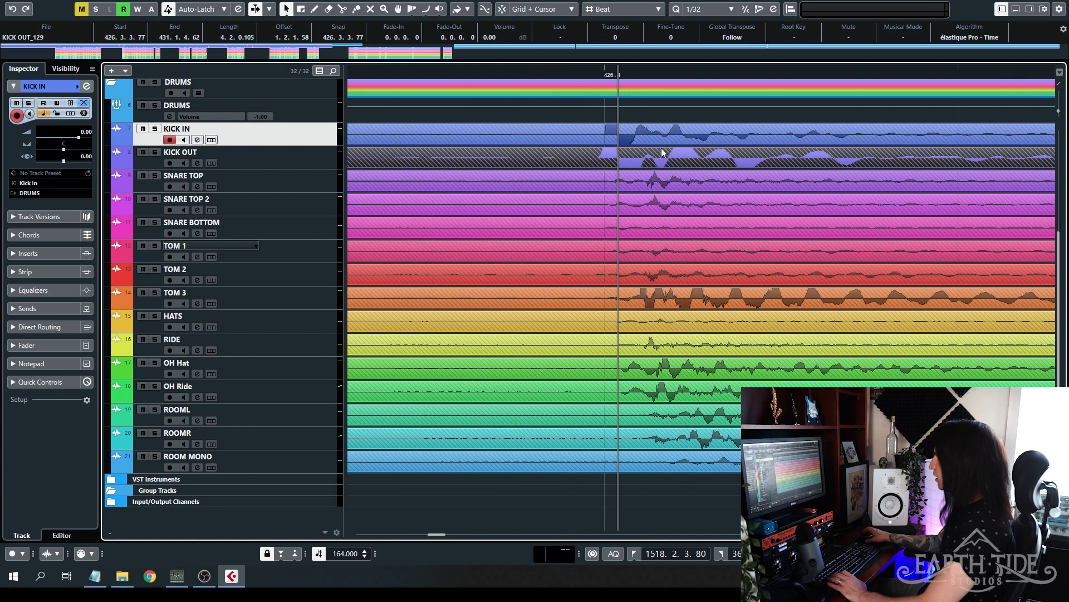
- Move the KICK OUT event slightly later so it matches KICK IN on the kick hits after bar 427, and deselect it
scroll(657, 155, up, 3)
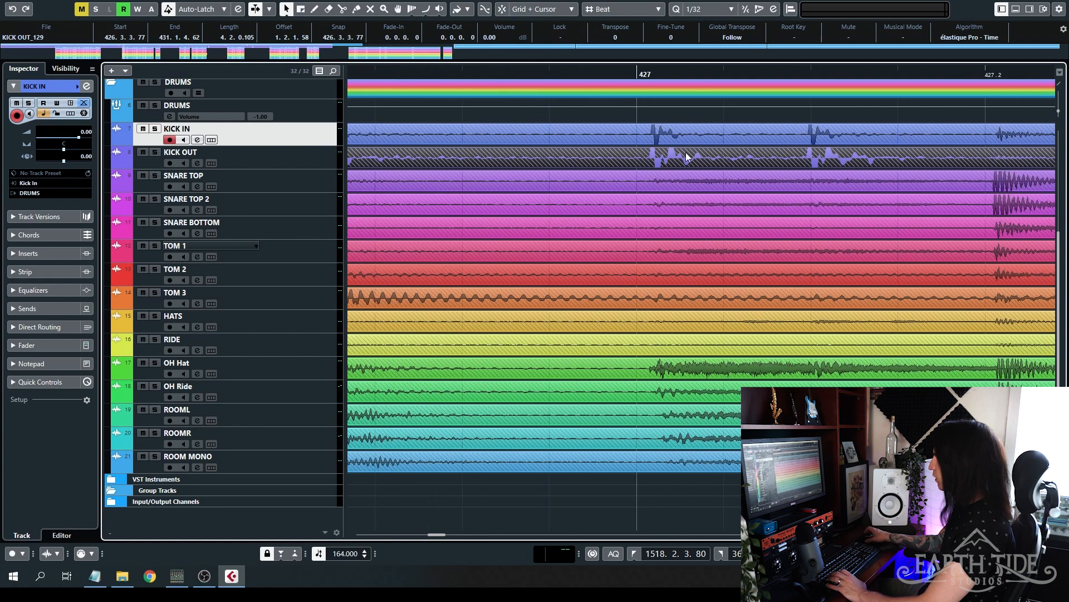
scroll(577, 163, up, 1)
scroll(578, 163, up, 1)
scroll(569, 151, down, 3)
scroll(576, 156, up, 2)
scroll(557, 161, up, 1)
drag(562, 158, 571, 153)
click(617, 159)
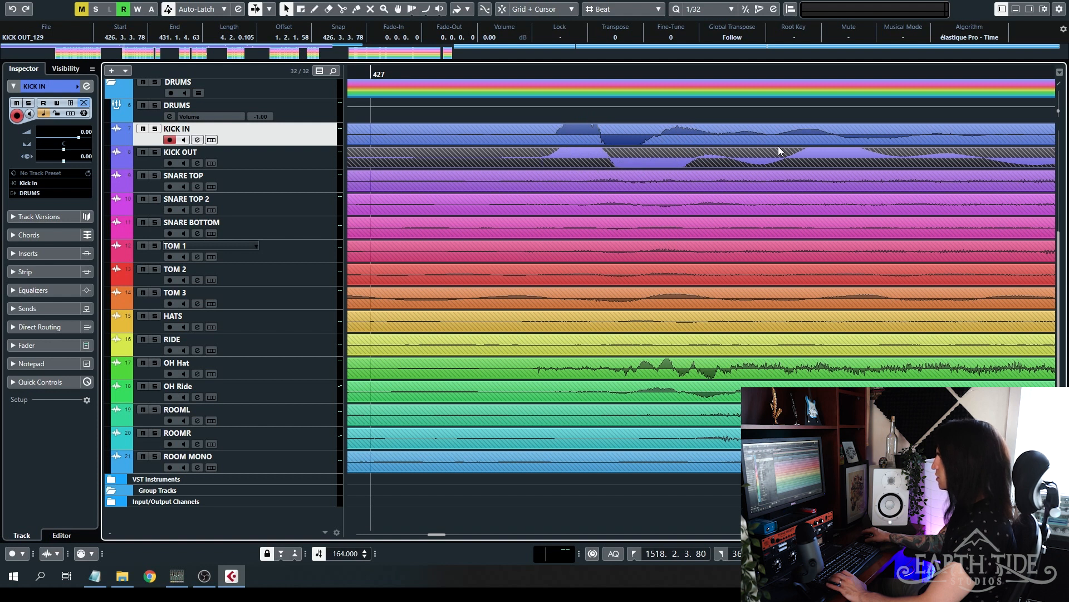
key(g)
key(g)
key(g)
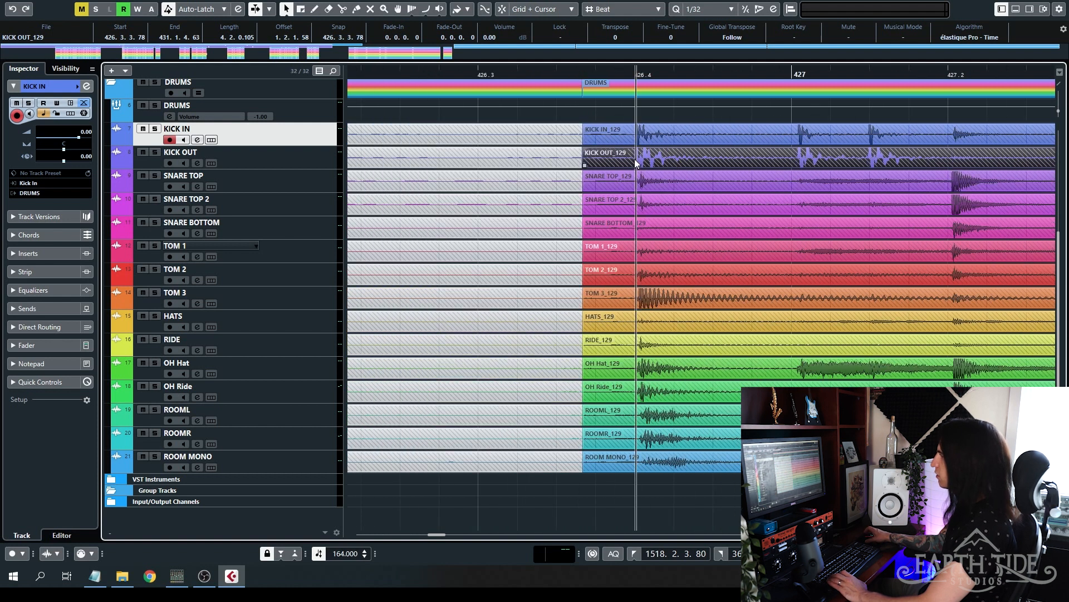
click(623, 113)
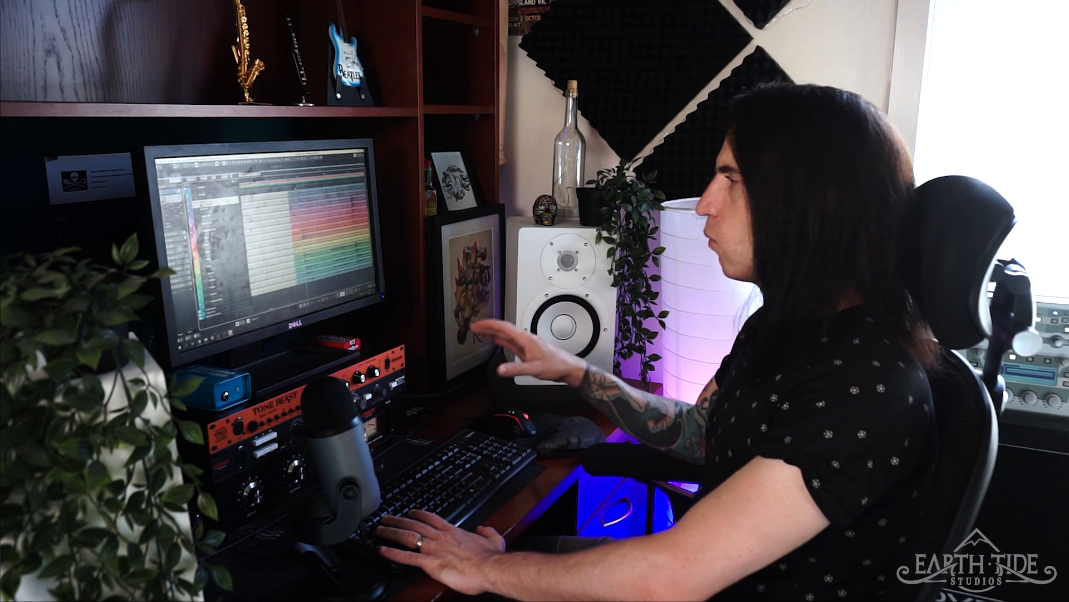
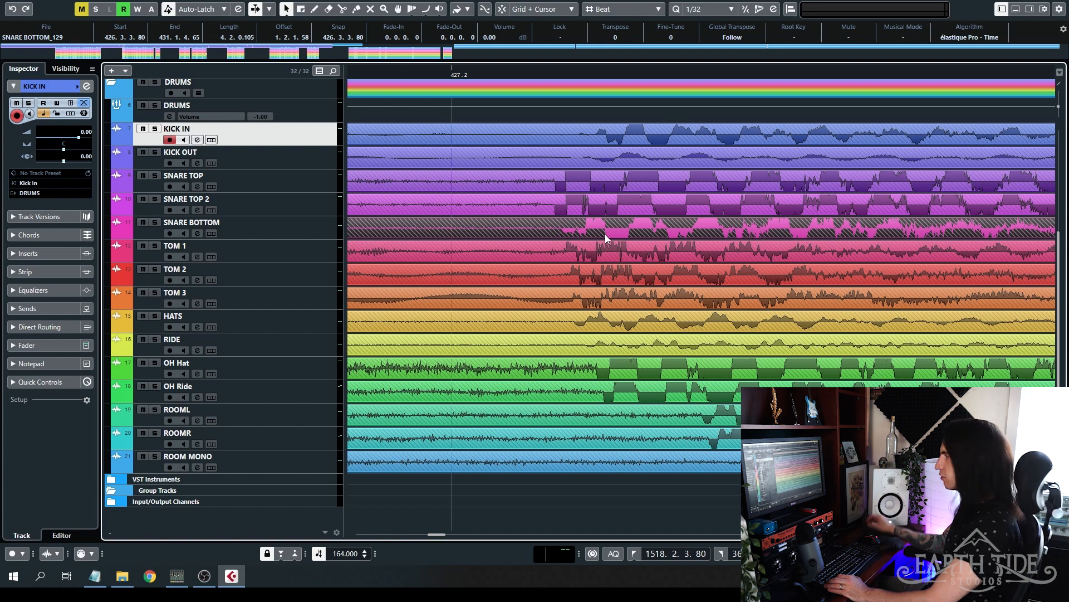
- Shift the SNARE BOTTOM event slightly earlier to line up with the snare top tracks at the 427.2 snare hit
key(g)
key(h)
key(h)
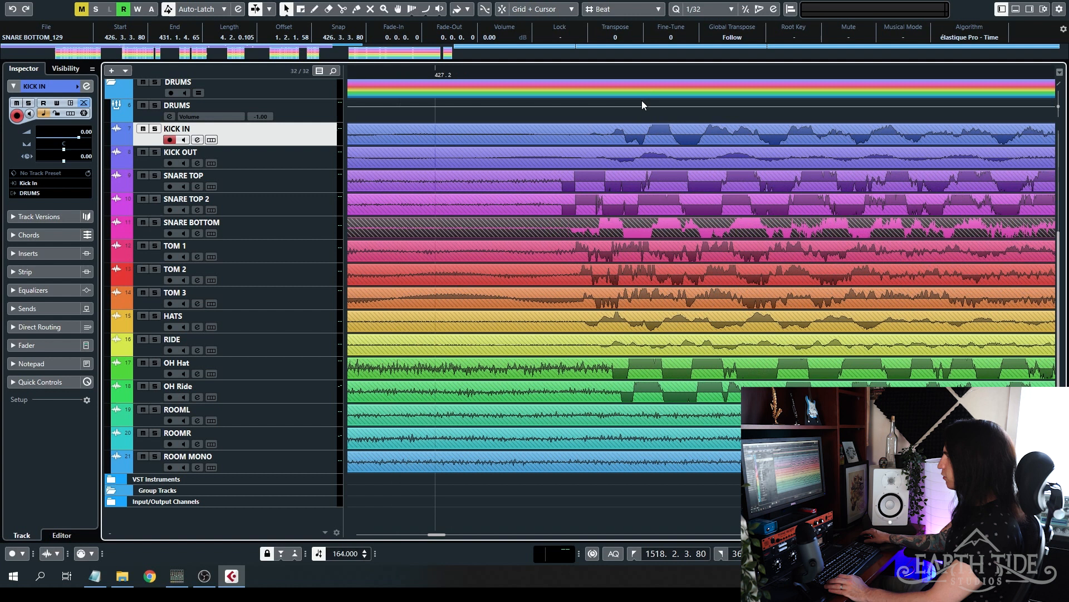
click(640, 70)
scroll(1061, 102, down, 4)
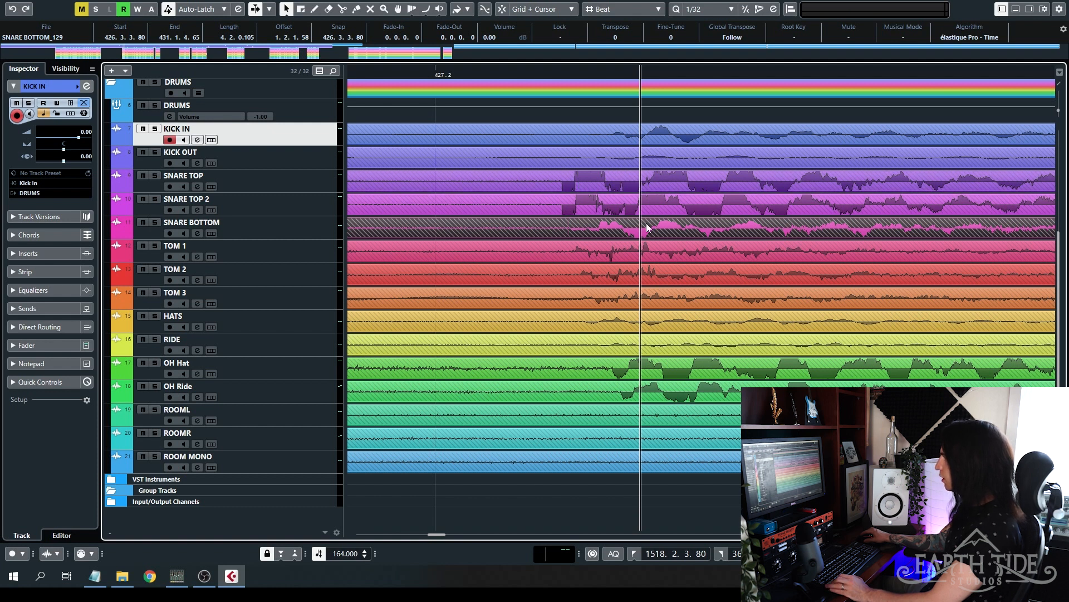
mouse_move(650, 229)
mouse_down()
mouse_move(633, 229)
mouse_move(669, 228)
mouse_up()
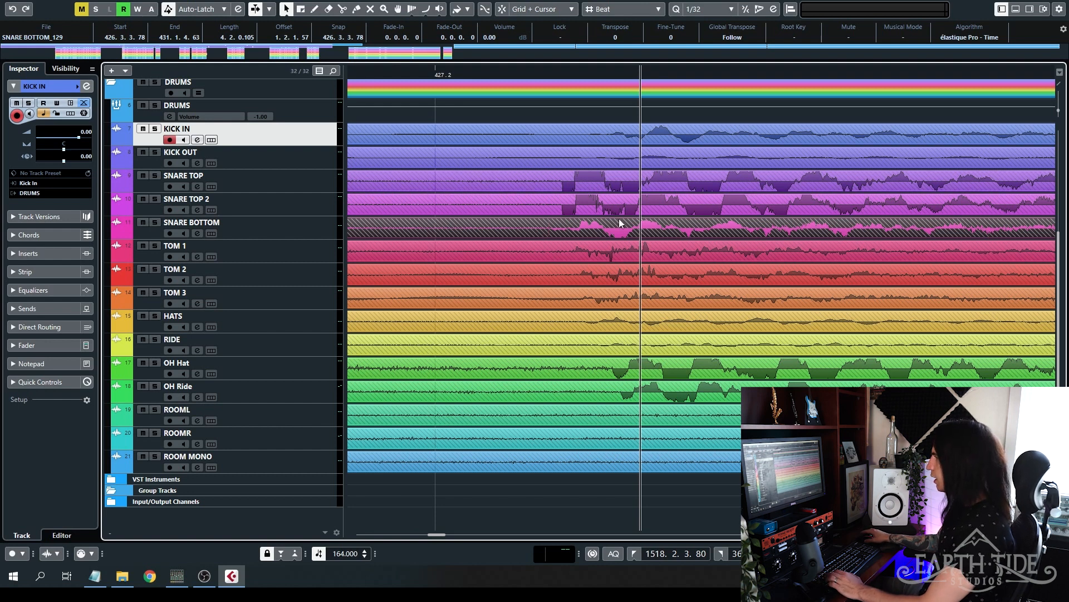
- Compare the waveforms of all drum tracks around the first hit at 426.4
scroll(582, 257, up, 3)
scroll(583, 258, down, 2)
scroll(582, 258, down, 5)
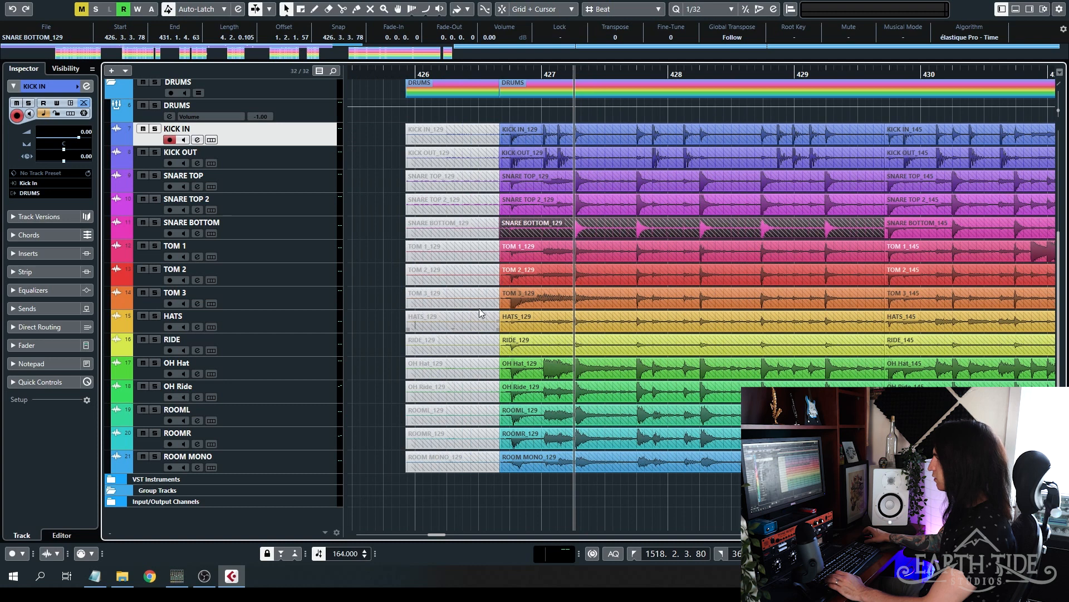
scroll(506, 303, up, 8)
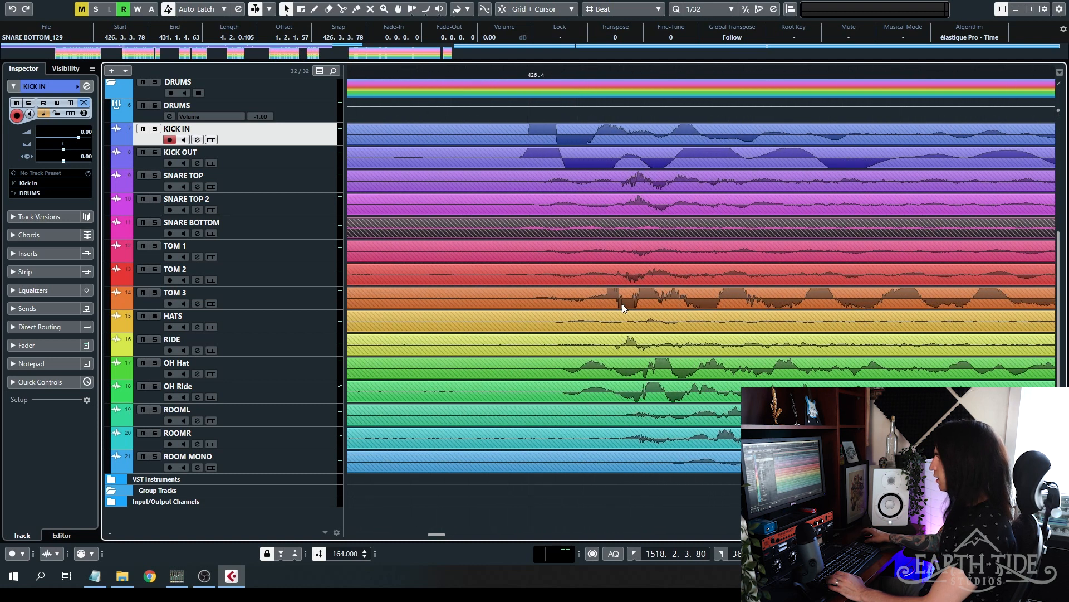
scroll(623, 303, down, 3)
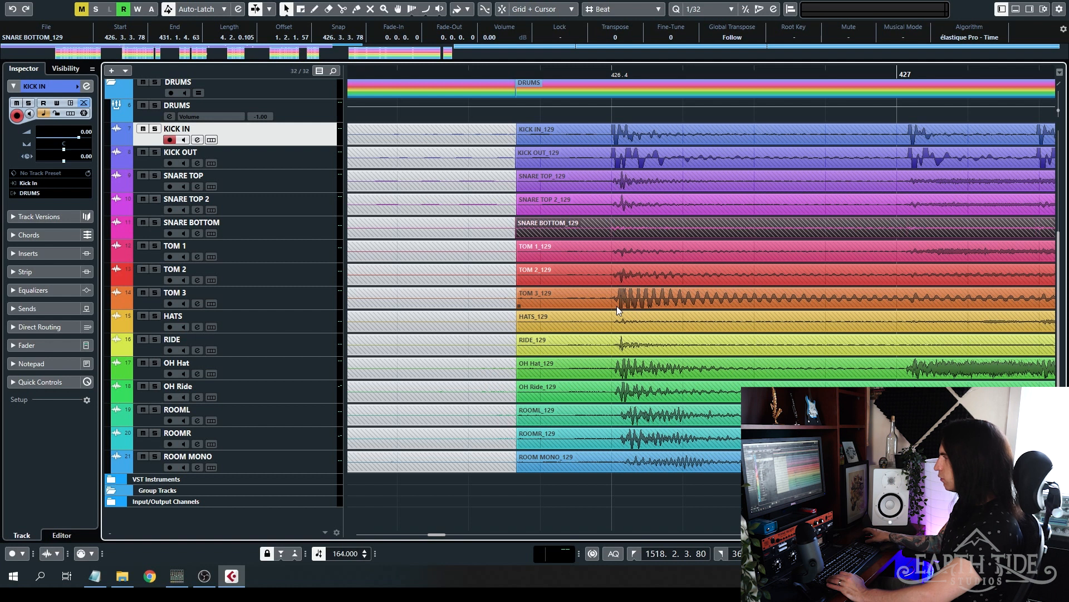
scroll(623, 375, up, 5)
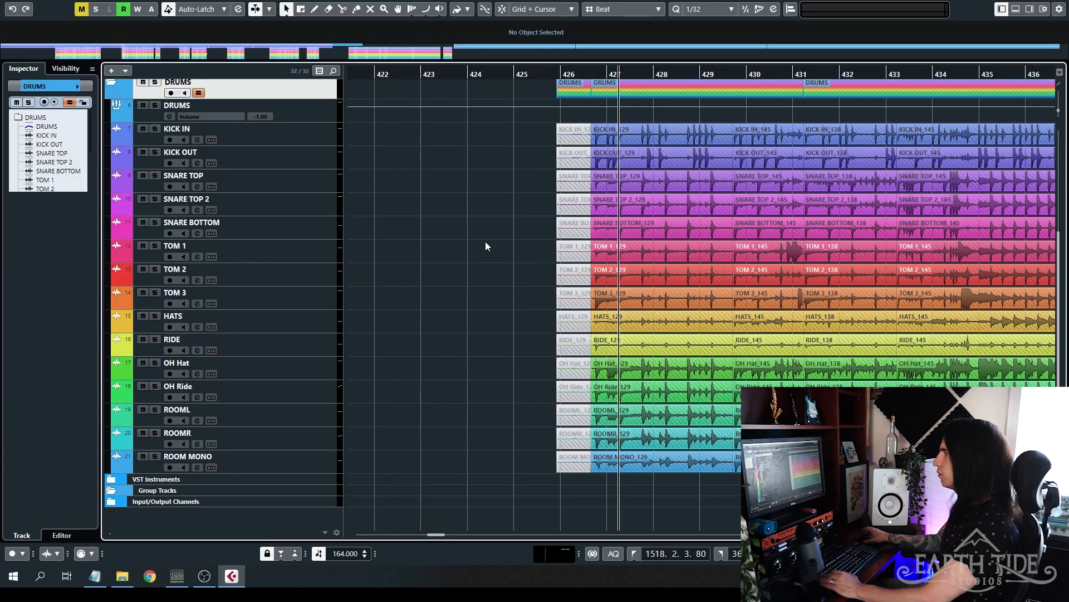
- Select the KICK IN track and its grouped drum events, and slip their audio slightly earlier against the 426.4 grid line
click(295, 136)
key(h)
key(h)
key(h)
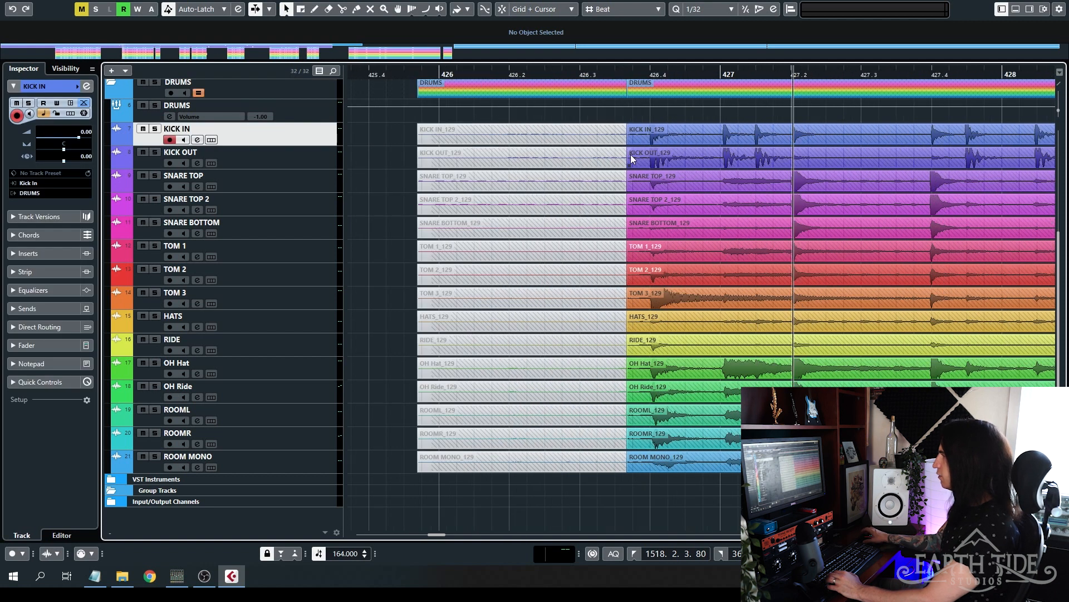
key(h)
key(ctrl+a)
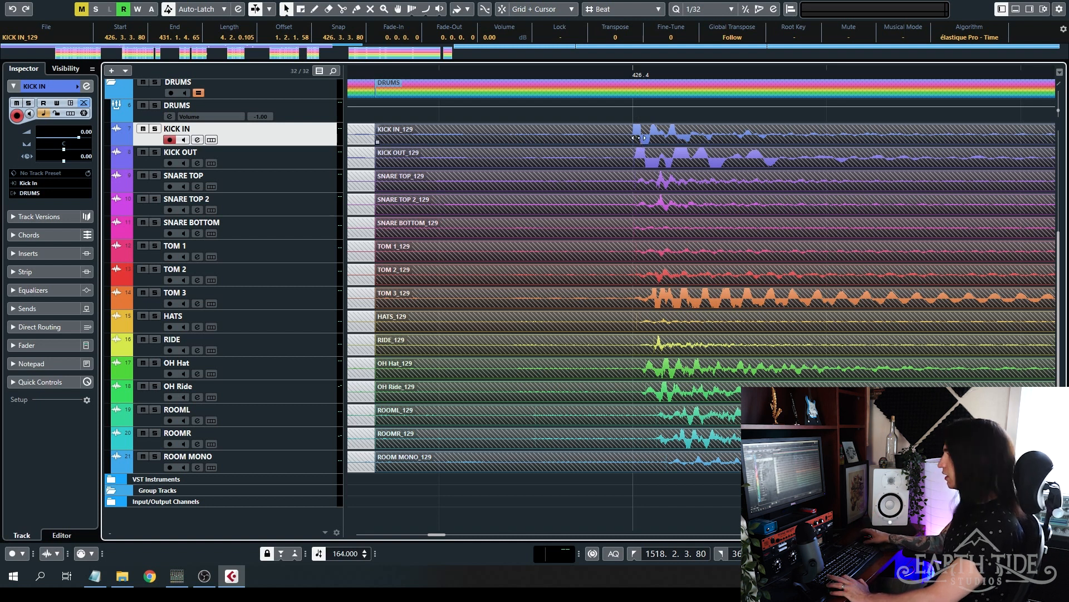
mouse_move(639, 137)
mouse_down()
mouse_move(653, 142)
mouse_move(630, 146)
mouse_up()
- Move the grouped drum events slightly later and slip their audio so the first kick starts just after 426.4
scroll(630, 143, up, 2)
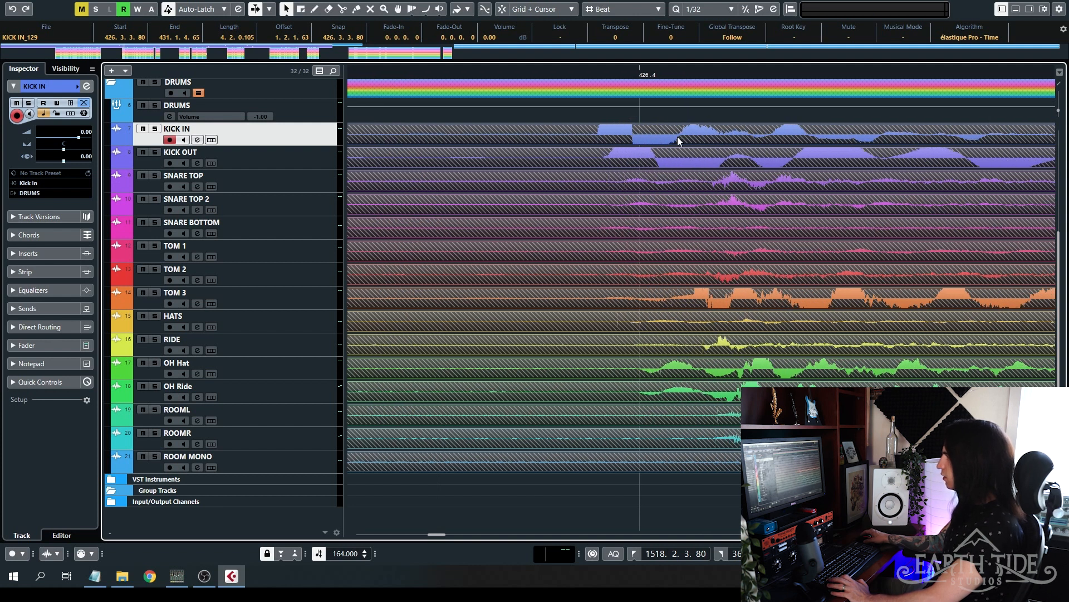
drag(678, 136, 689, 136)
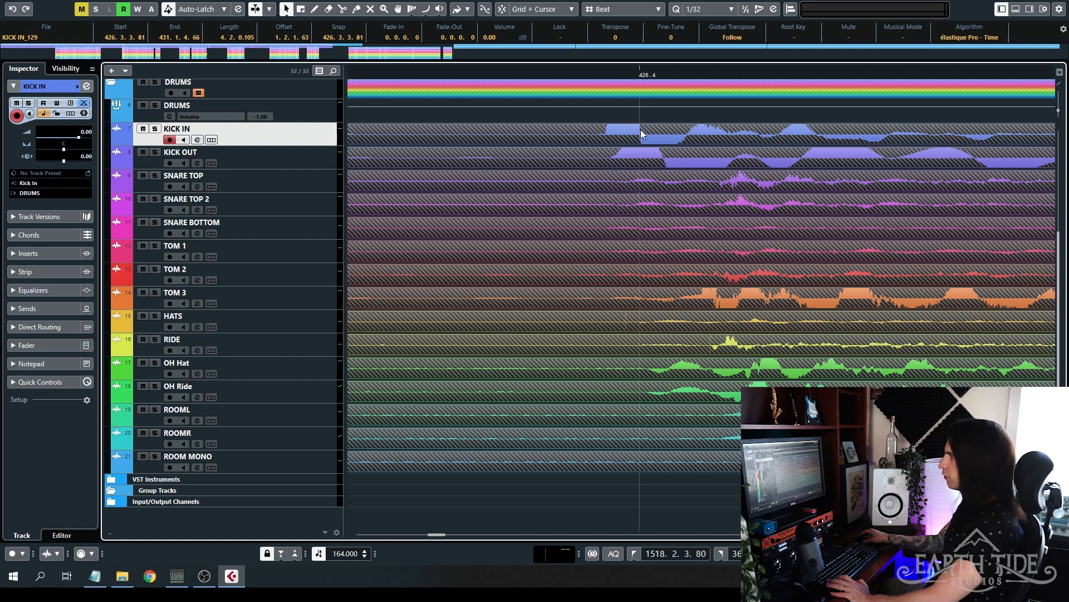
scroll(674, 129, down, 2)
drag(674, 129, 696, 135)
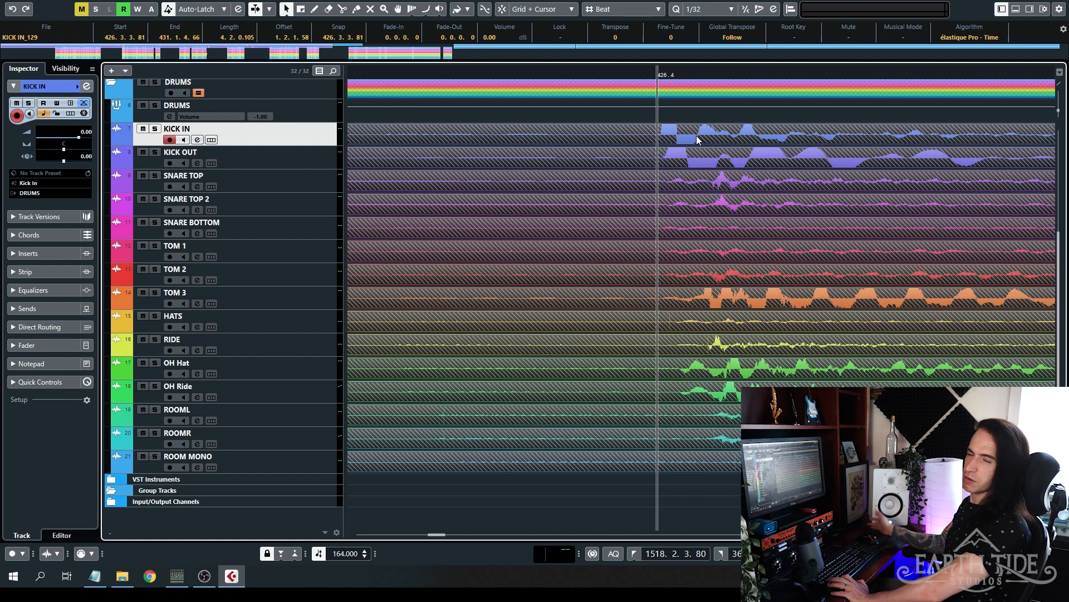
drag(696, 135, 709, 135)
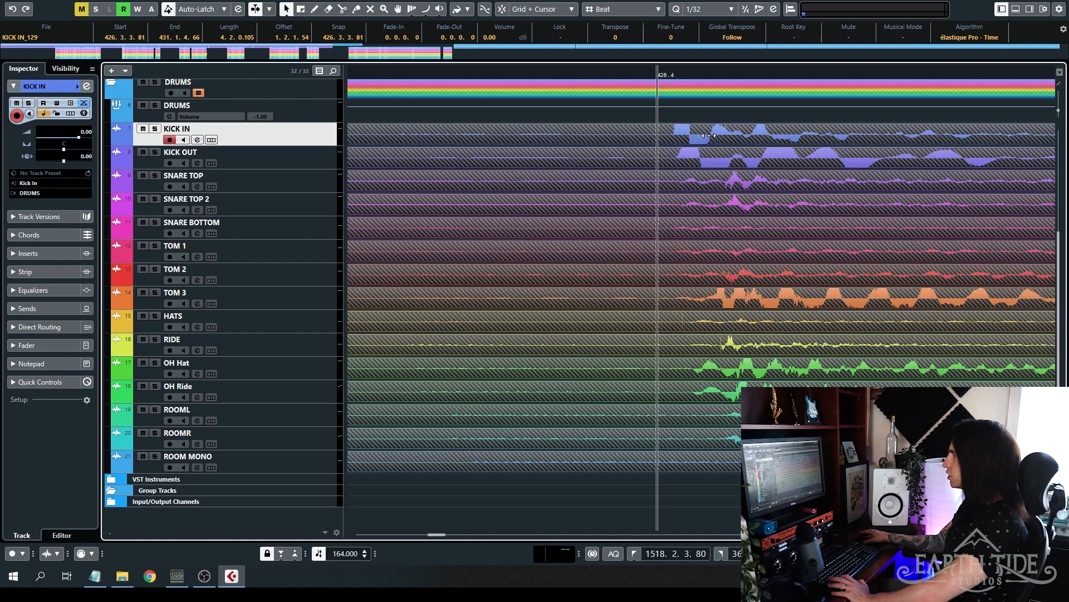
- Slip the audio inside the grouped drum events further later and back to its previous place
scroll(710, 139, down, 3)
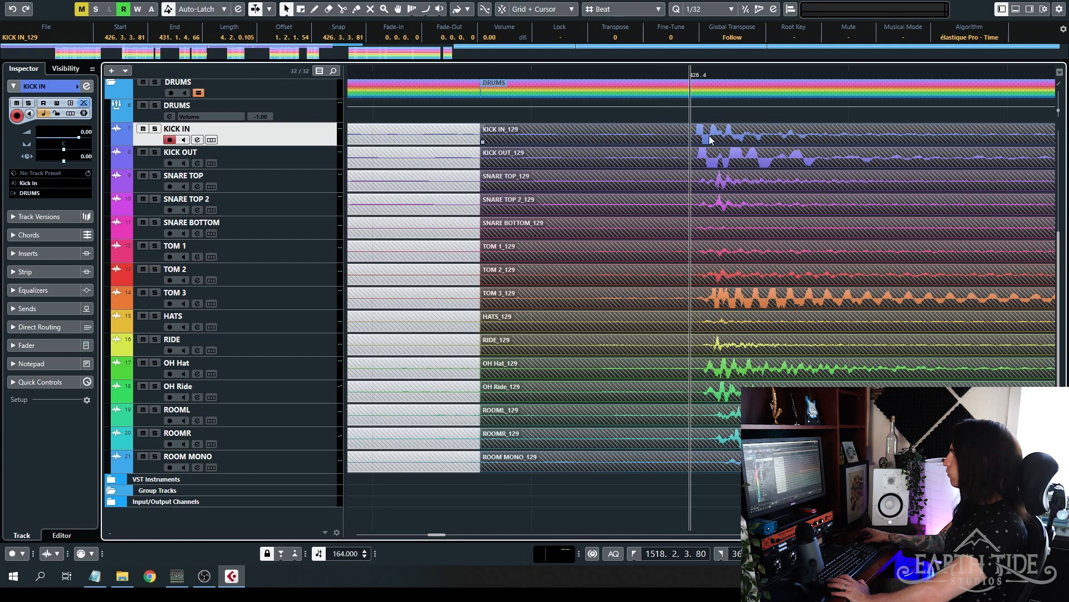
click(853, 73)
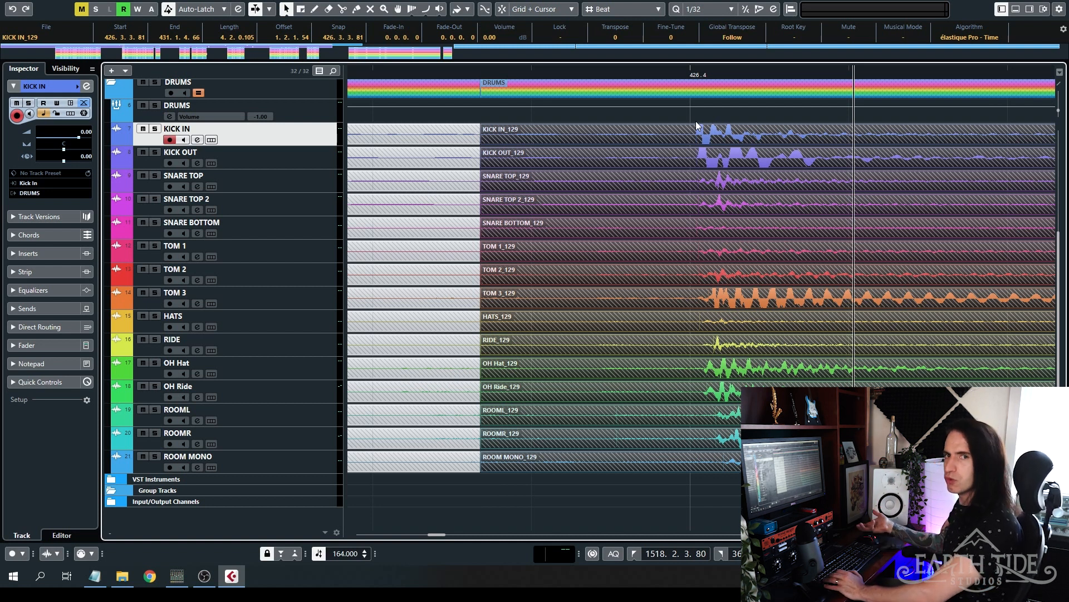
drag(717, 134, 758, 182)
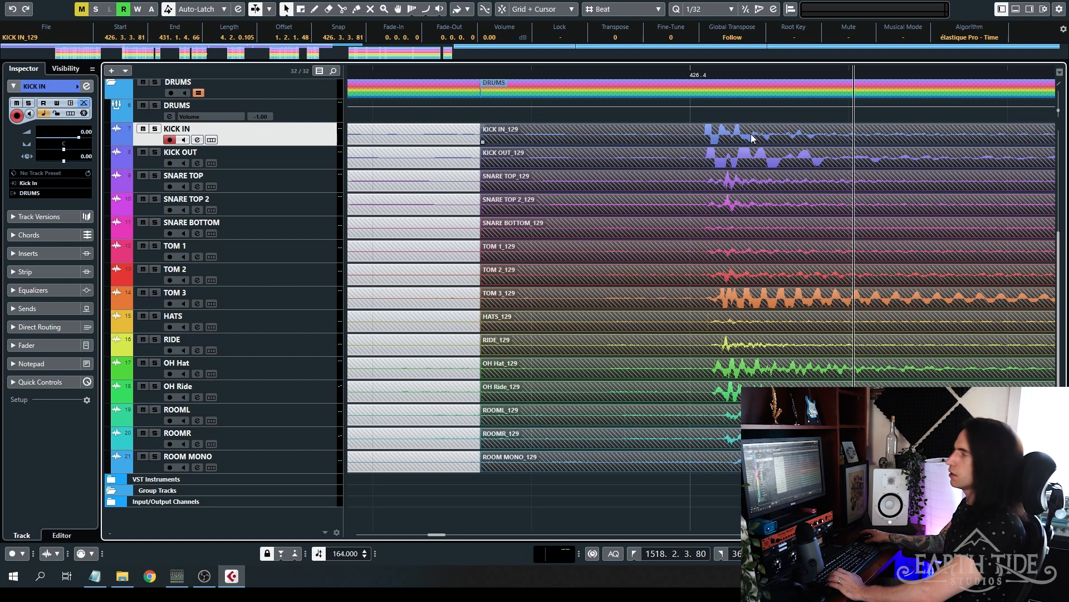
drag(734, 122, 697, 151)
- Split the grouped drum events just before the two kick hits after bar 427 and before the snare hit at 427.2
ctrl+scroll(698, 152, down, 6)
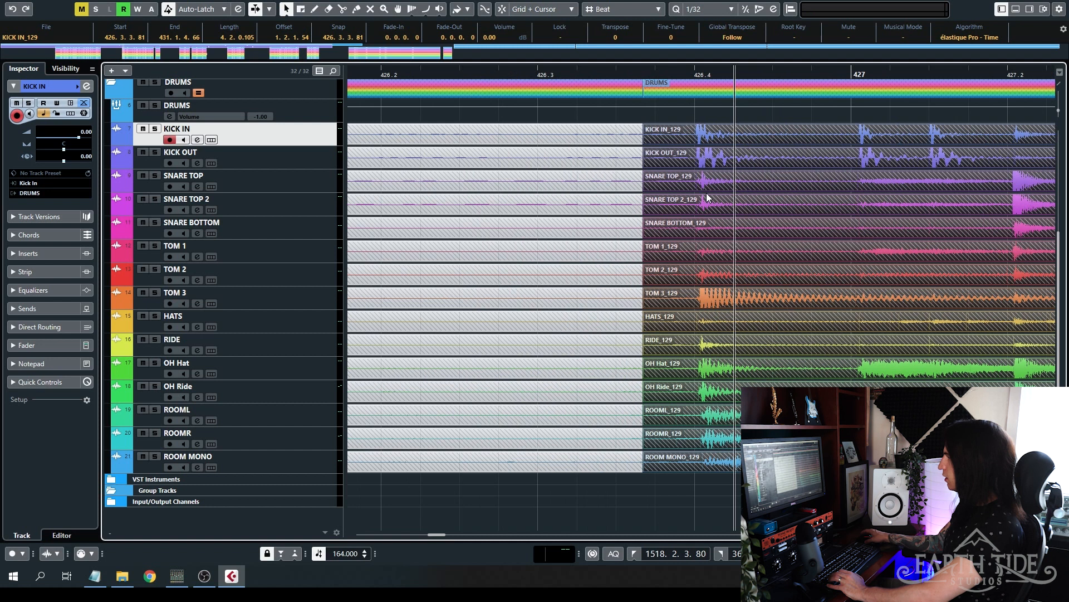
ctrl+scroll(695, 208, up, 5)
click(557, 119)
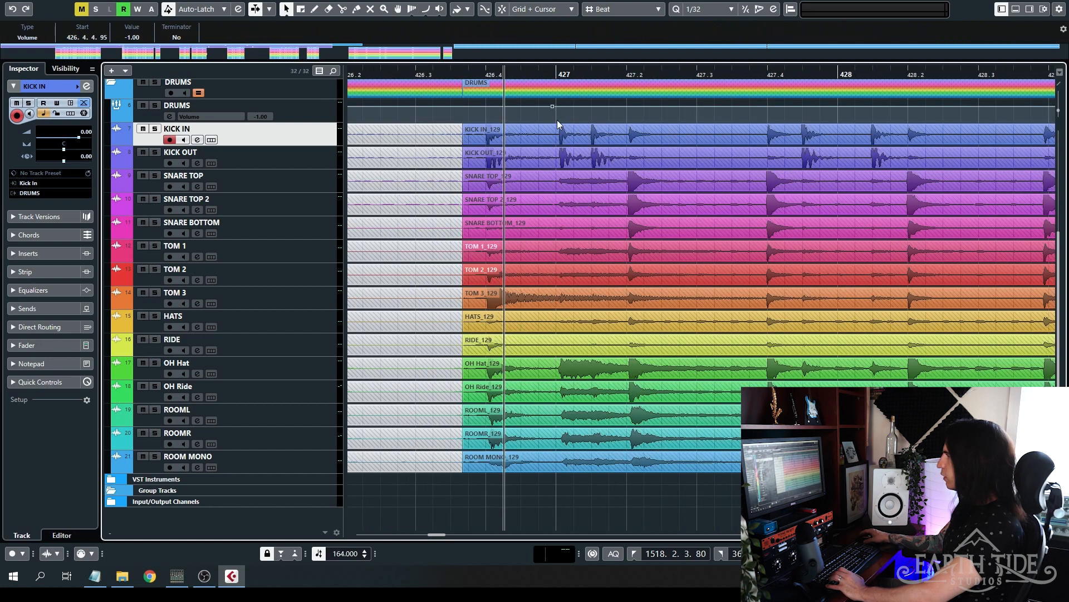
ctrl+scroll(557, 119, up, 2)
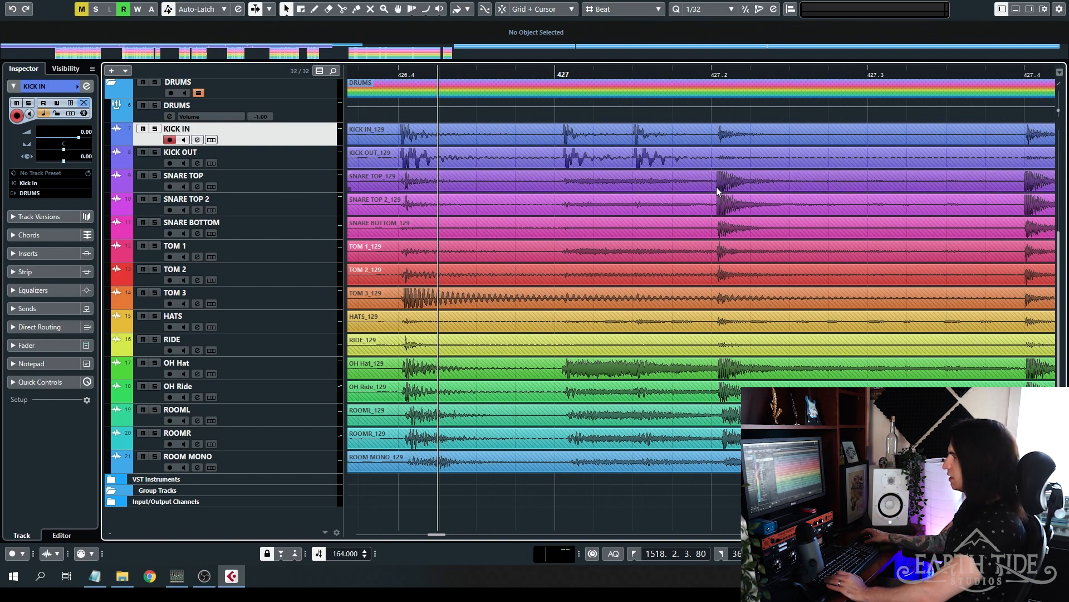
alt+click(544, 137)
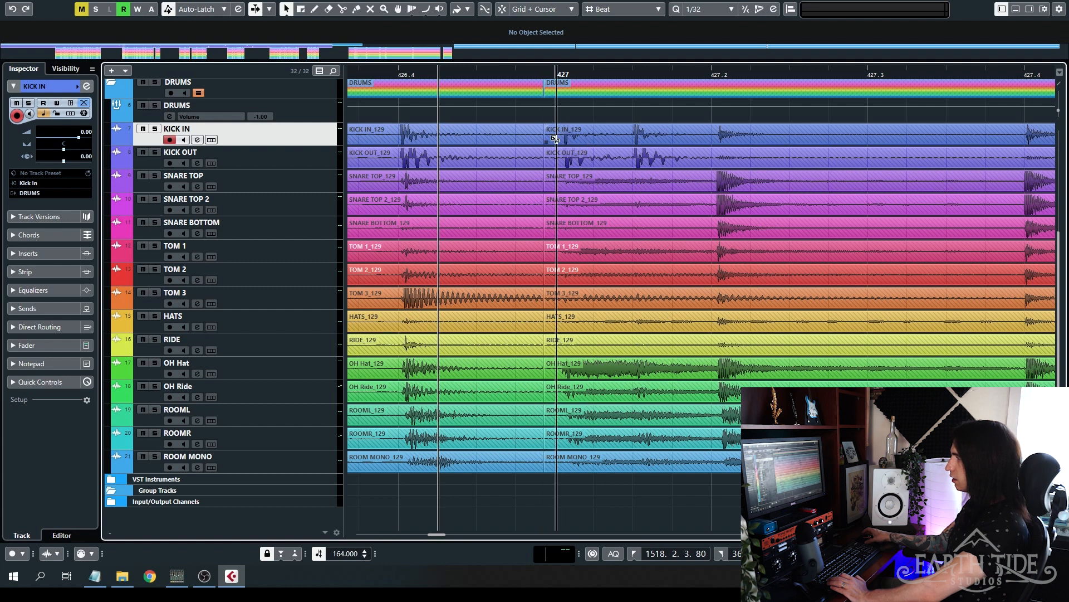
alt+click(628, 139)
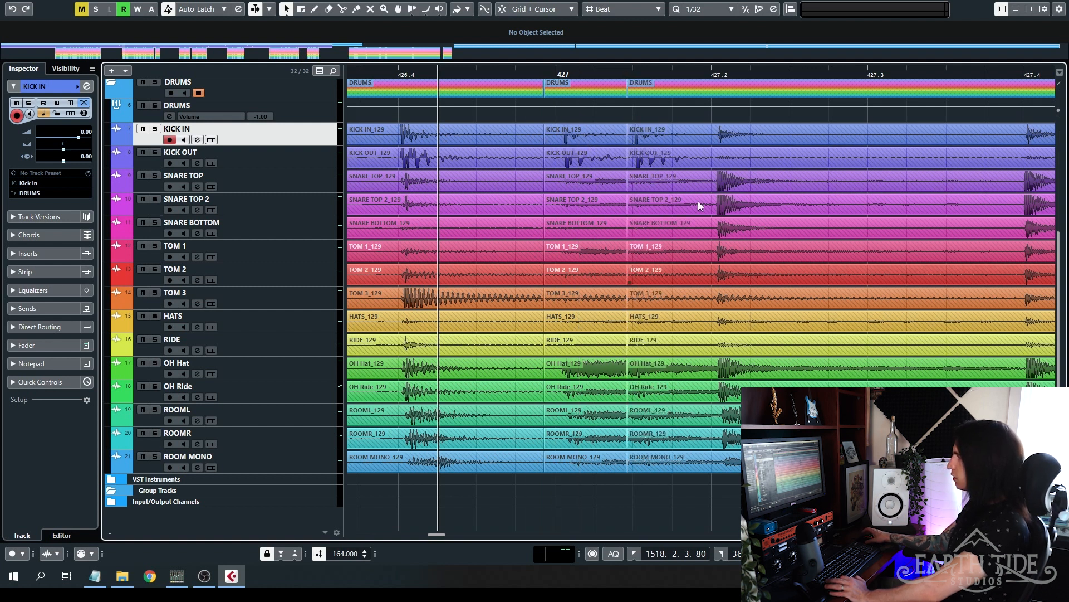
alt+click(702, 201)
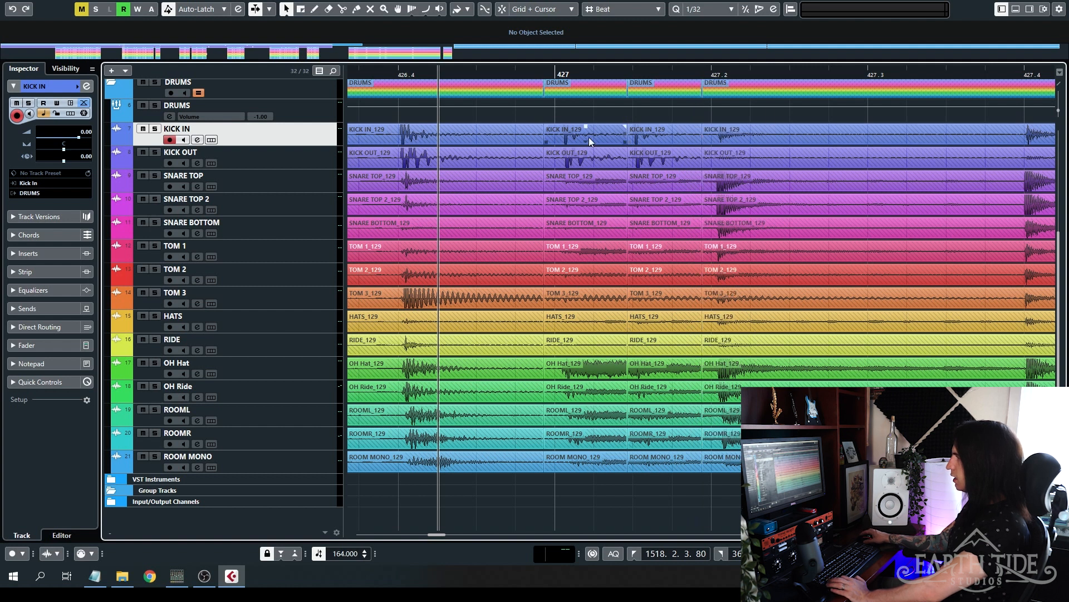
- Slip the audio of the slice starting just before 427.2 earlier so its snare transient lands on that grid line
click(730, 138)
scroll(762, 139, up, 2)
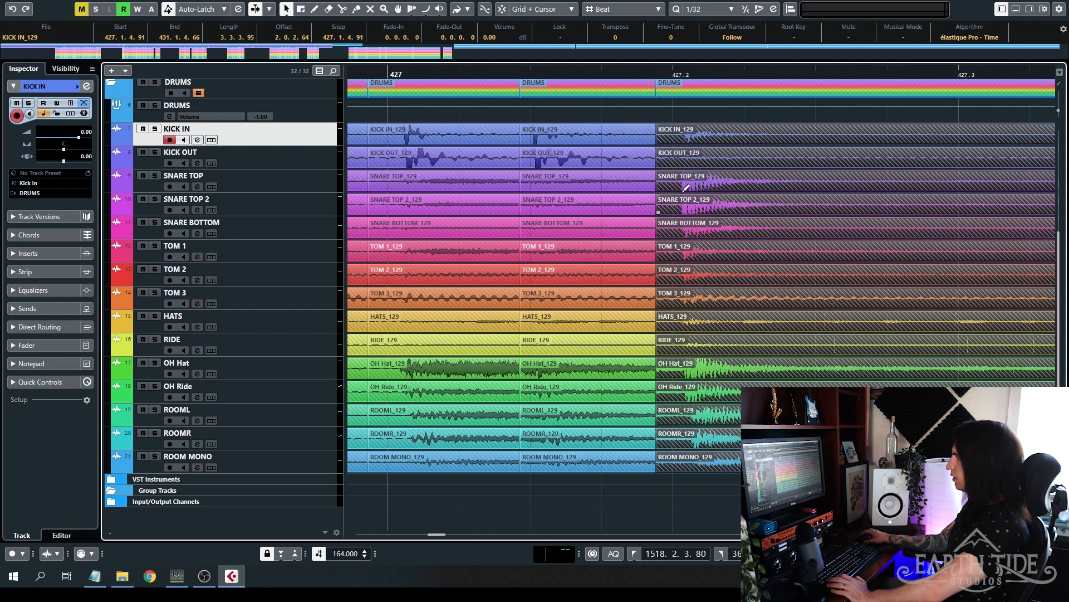
scroll(687, 188, up, 2)
drag(714, 188, 693, 194)
click(673, 114)
scroll(659, 184, down, 4)
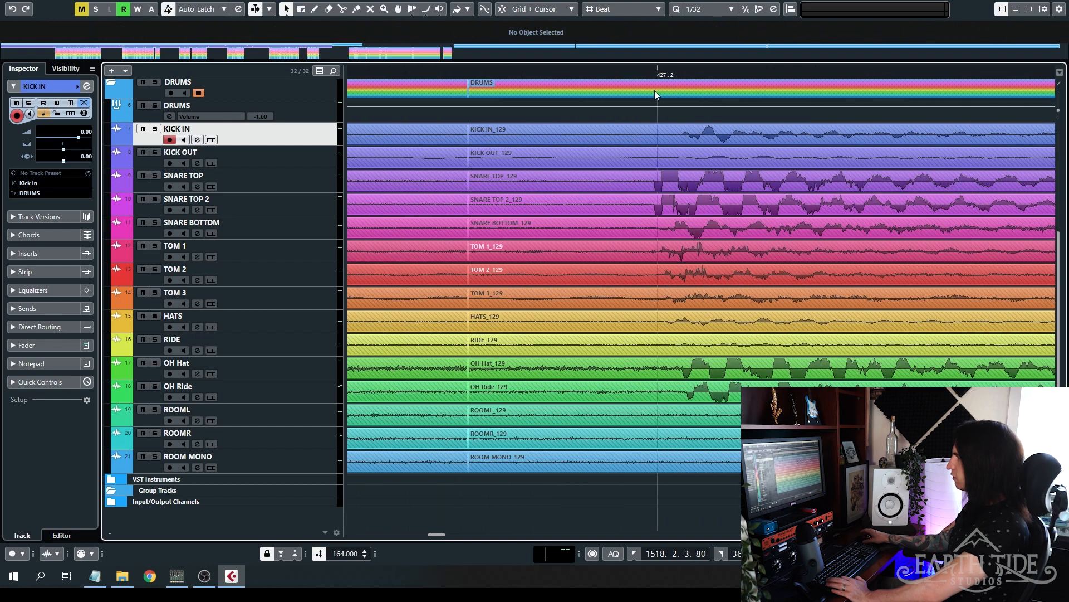
- Slip the bar 427 slice's audio earlier so its kick lands on the grid line, and extend the next slice's start back to 427.1.2.62
scroll(661, 197, up, 4)
scroll(571, 150, up, 5)
click(558, 138)
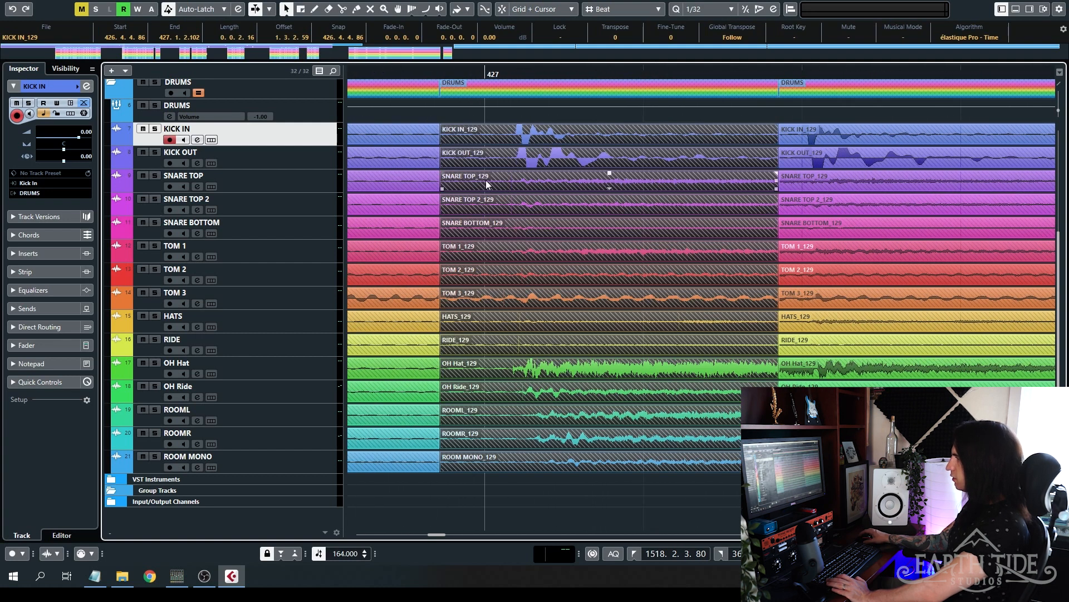
drag(560, 135, 528, 137)
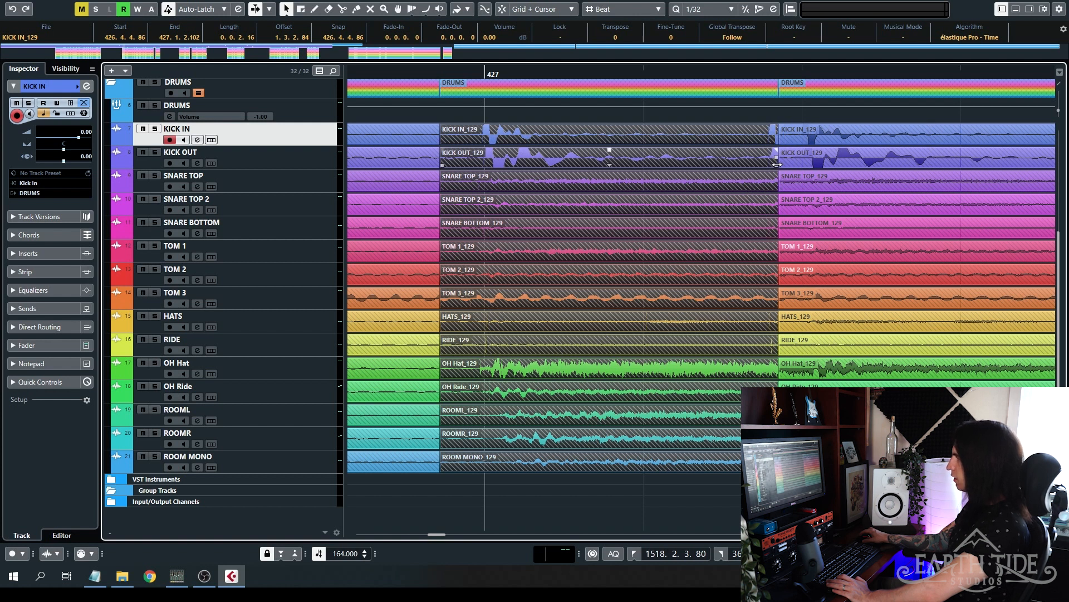
drag(779, 142, 727, 145)
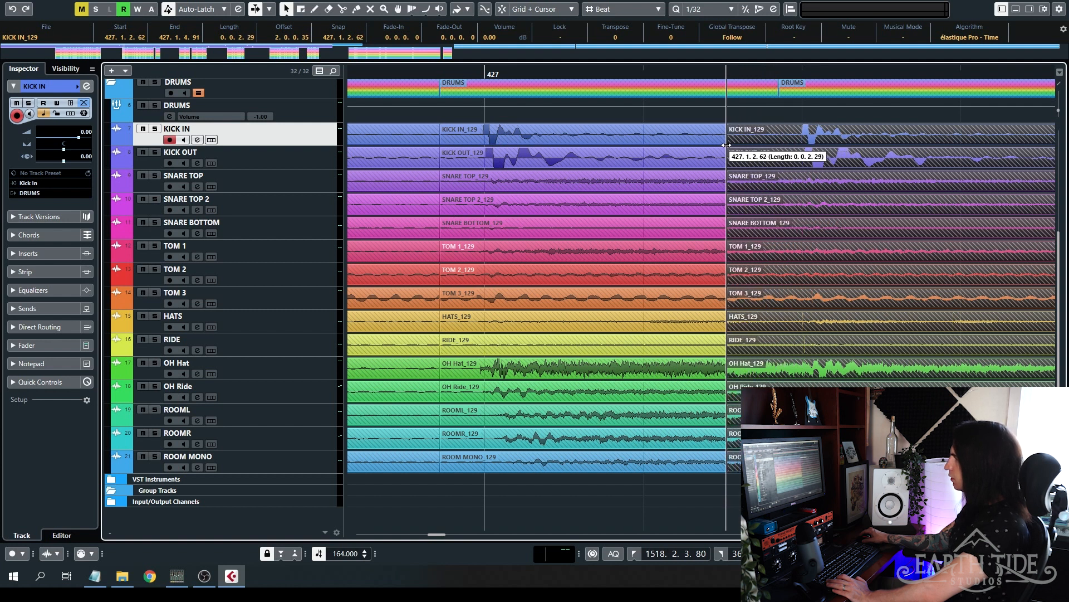
- Check the project's Auto Fades settings for fades and crossfades, accept them, and play back the edited drums
scroll(726, 144, down, 4)
scroll(727, 144, down, 3)
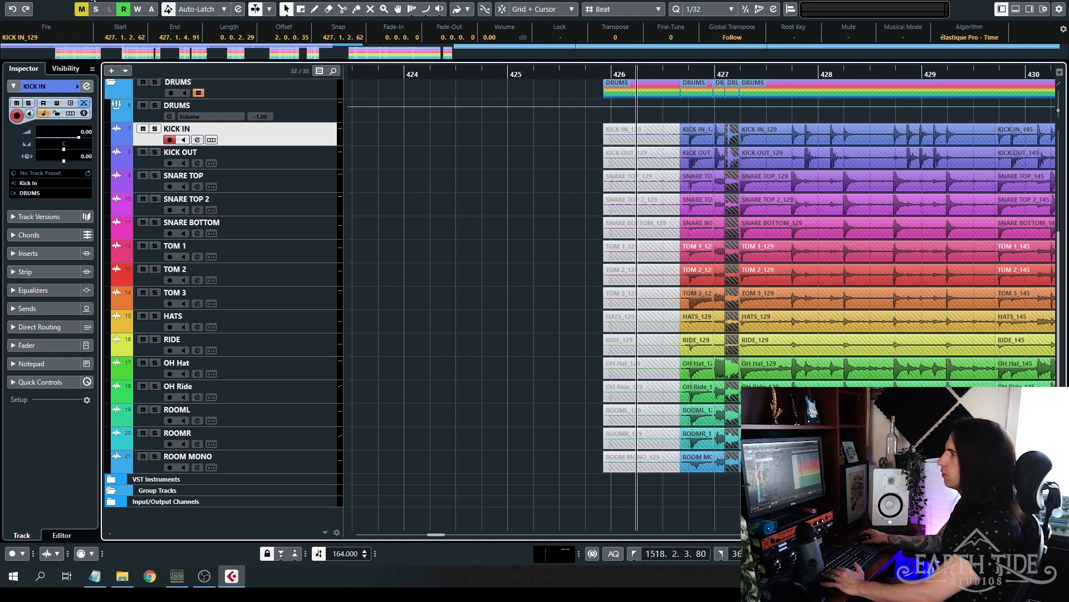
click(64, 0)
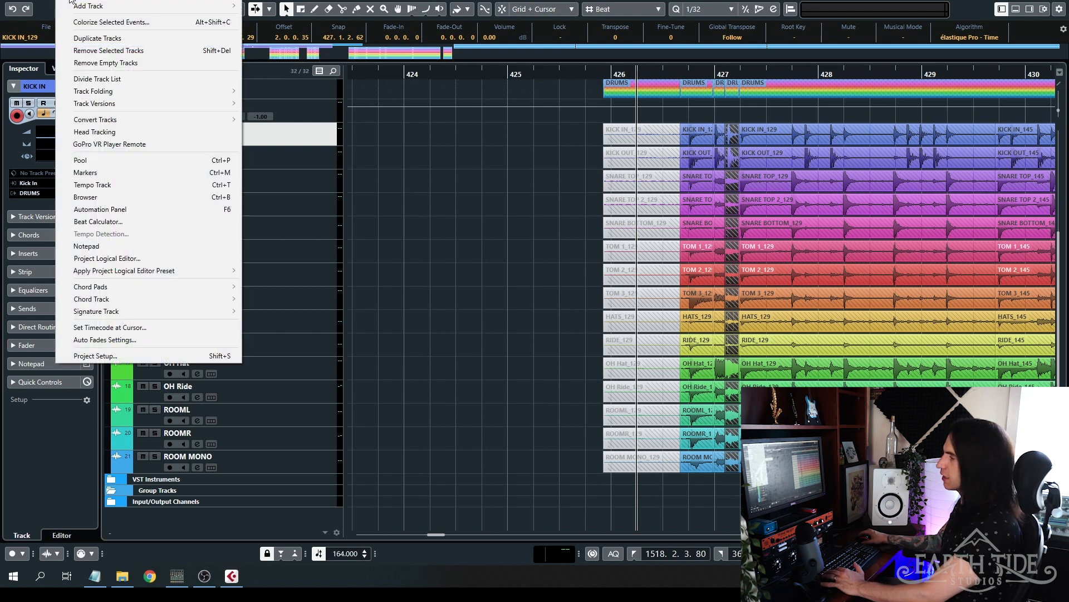
click(108, 339)
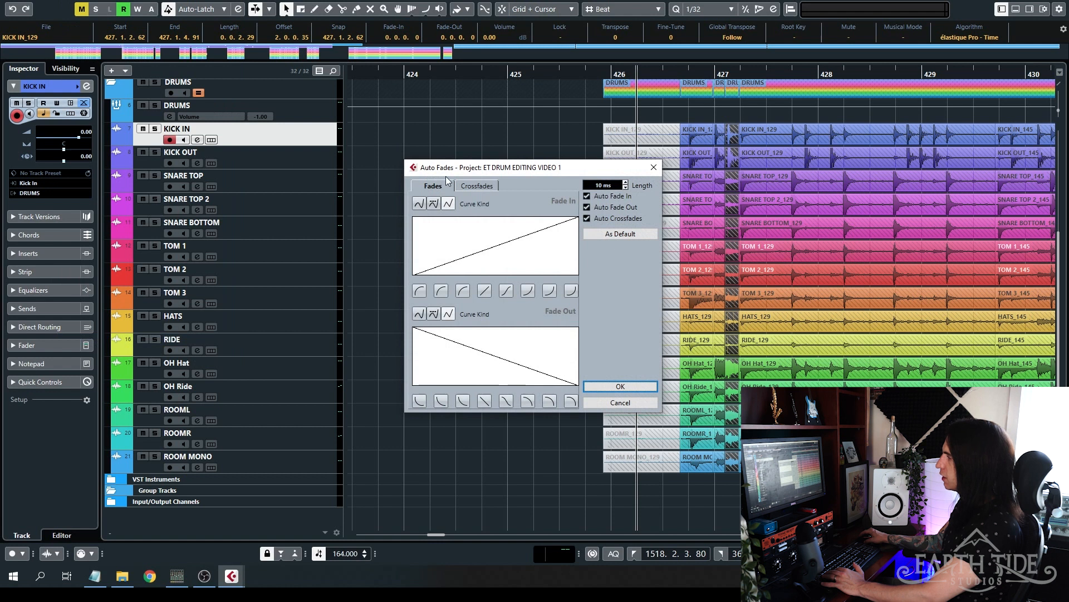
click(477, 186)
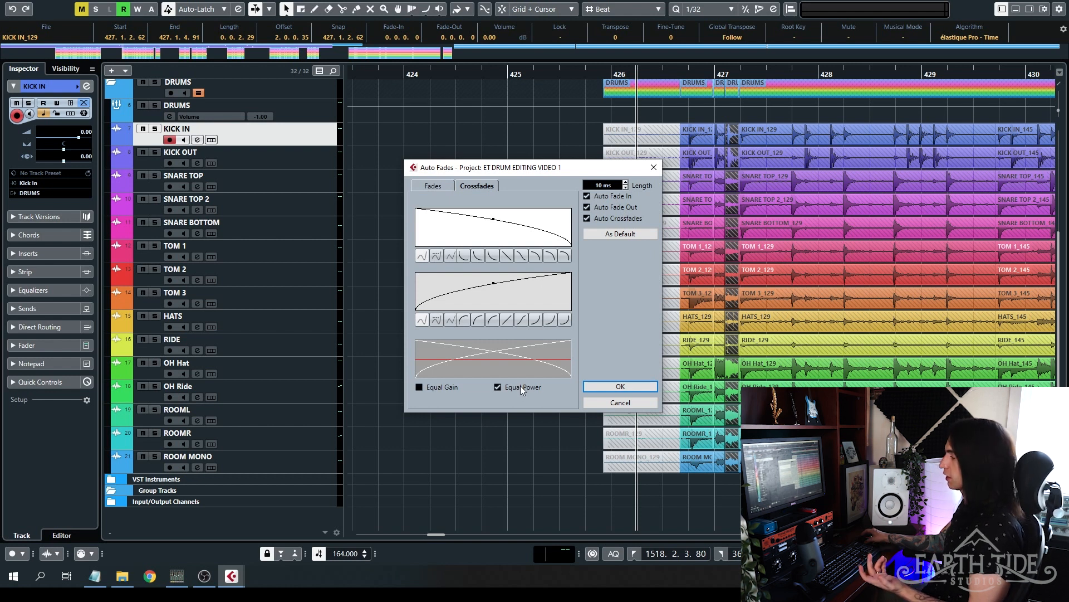
click(620, 386)
key(space)
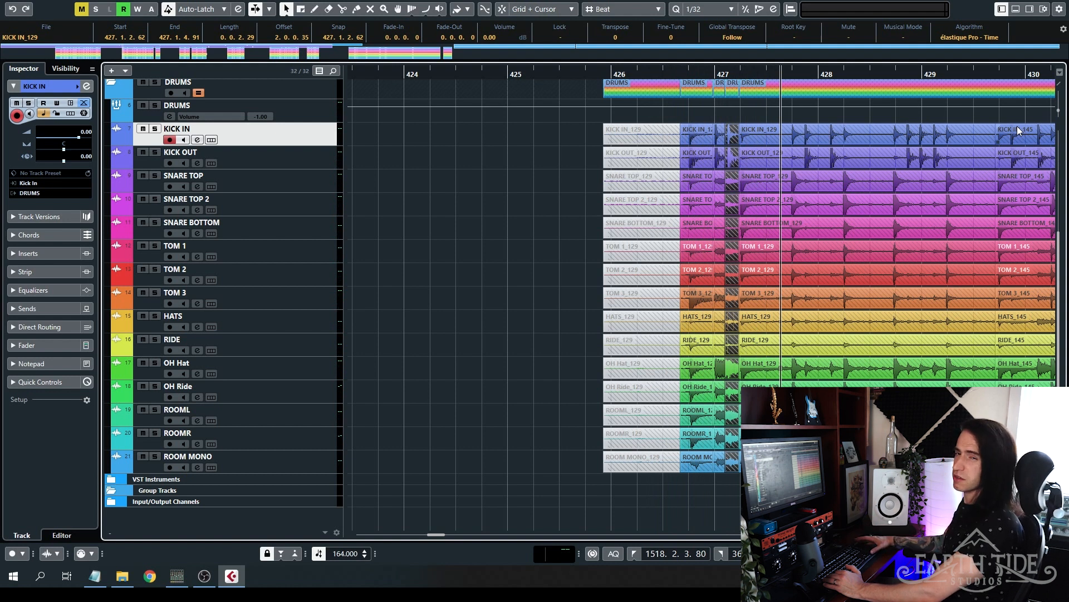
- Split the grouped drum events before the hi-hat hits around 427.3 and slip the slices' audio onto the grid lines
key(h)
key(h)
key(h)
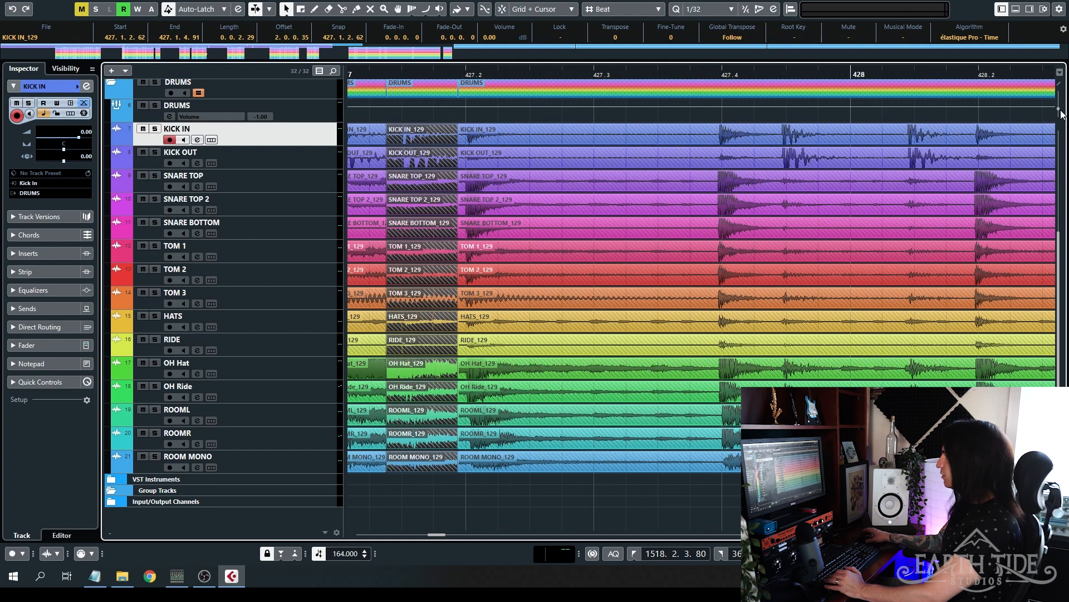
scroll(501, 331, up, 3)
scroll(565, 319, up, 1)
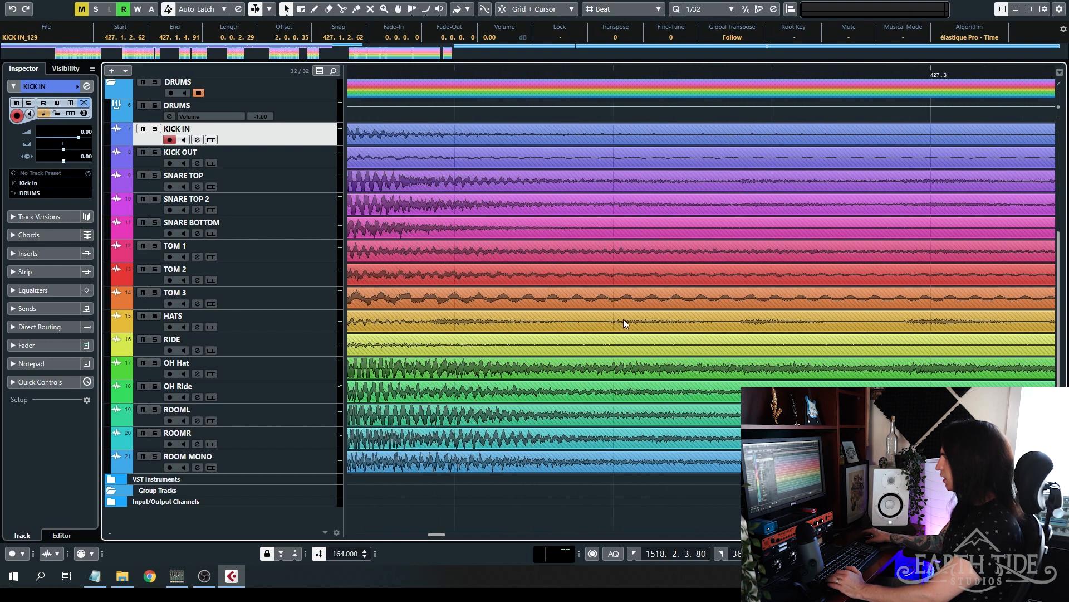
alt+click(596, 323)
alt+click(726, 326)
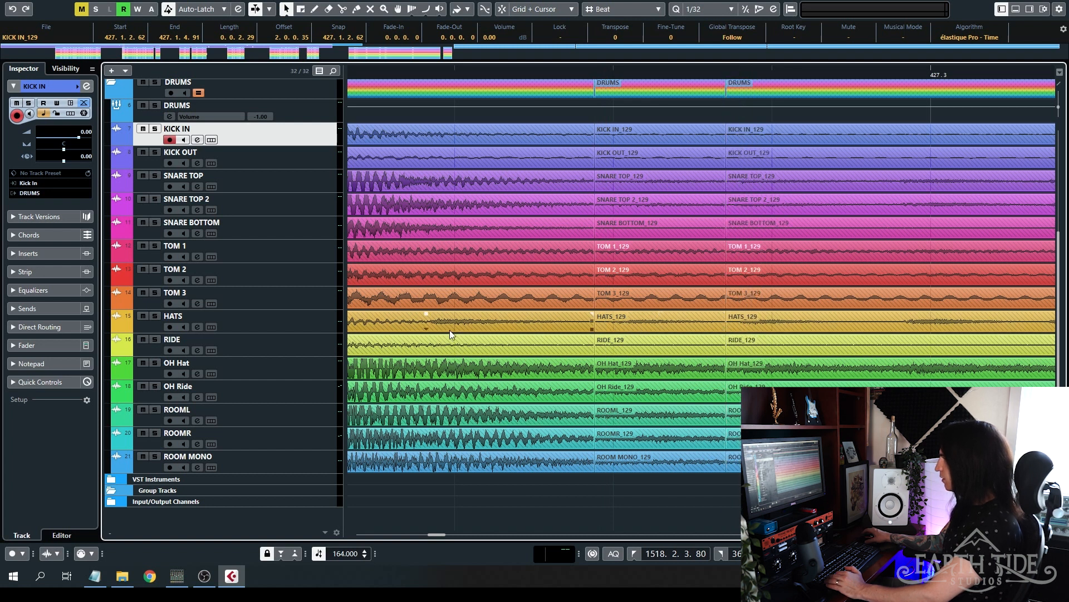
scroll(642, 319, right, 2)
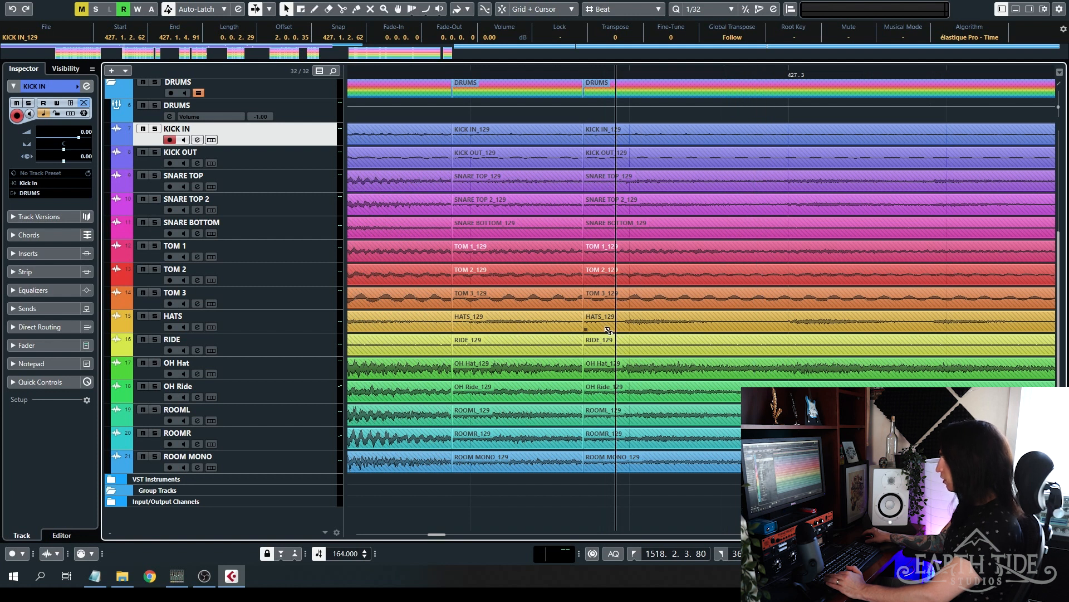
alt+click(764, 326)
alt+click(919, 322)
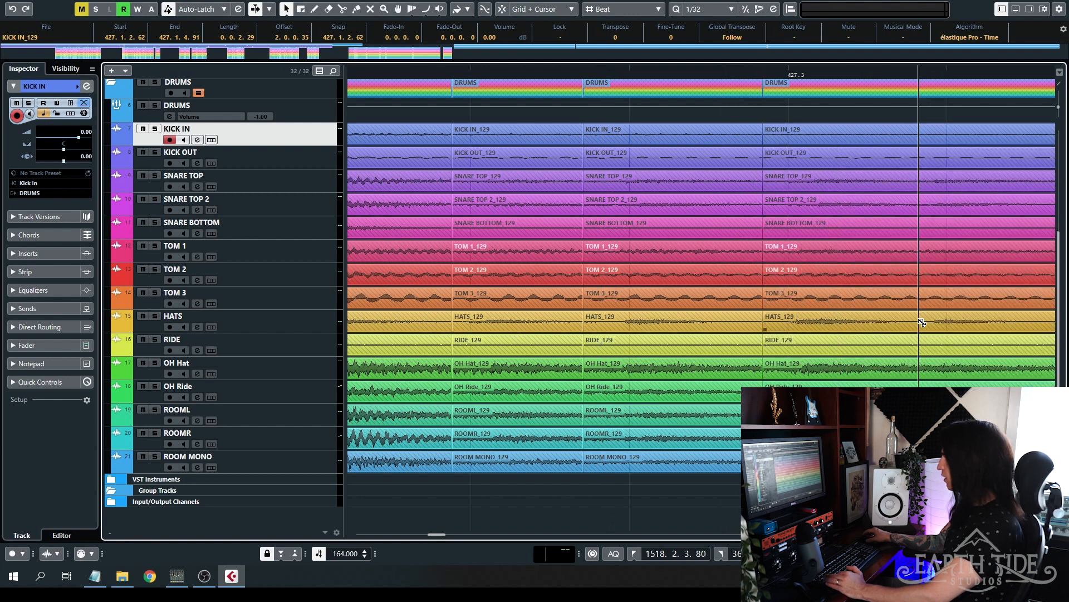
- Split the grouped drum events before the last hi-hat and the snare near 427.4, and slip the snare slice's audio earlier onto its grid line
scroll(786, 326, right, 3)
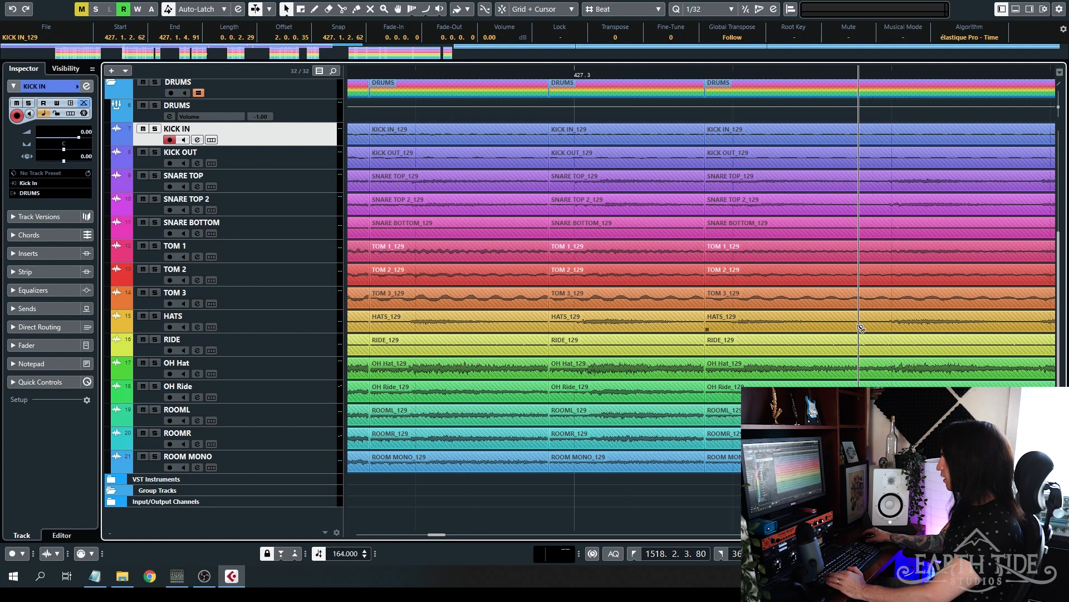
scroll(825, 342, right, 3)
alt+click(659, 322)
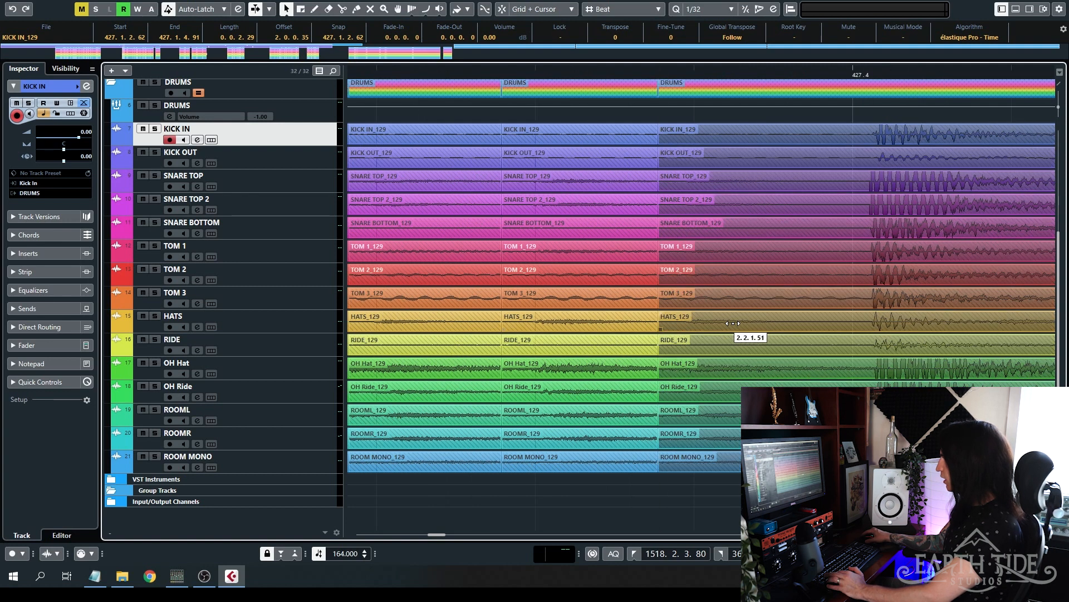
alt+click(822, 245)
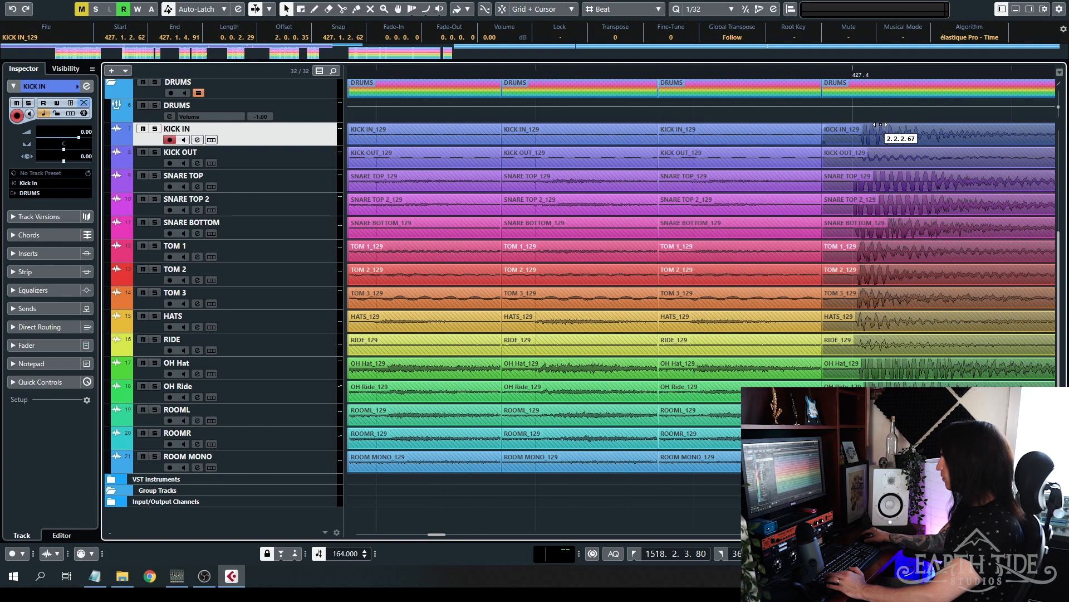
scroll(863, 214, down, 5)
key(space)
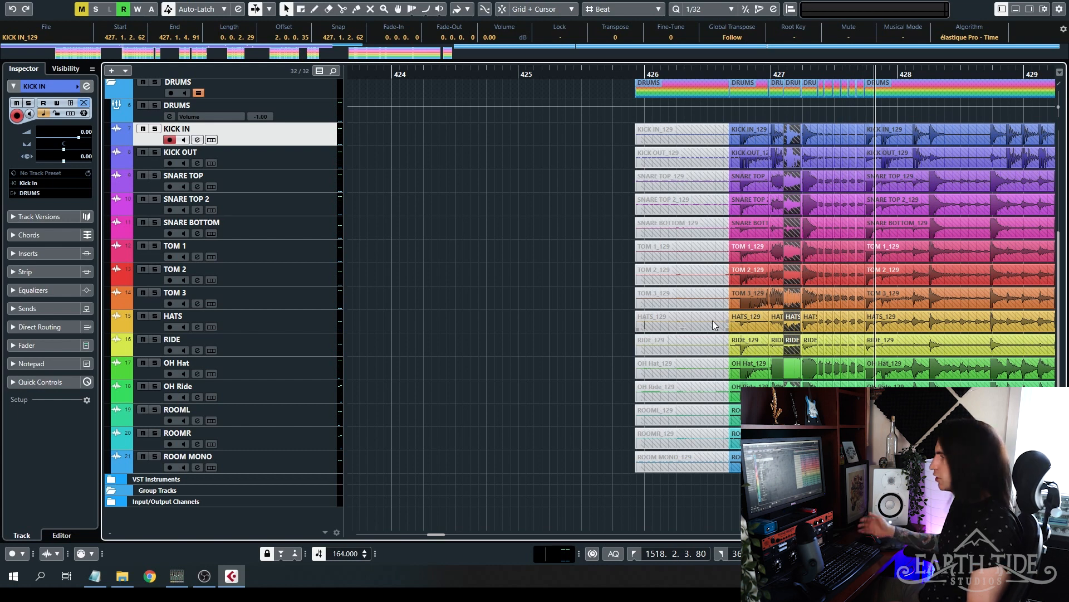
- Try splitting the grouped drum events in the tail of the 427.2 snare hit and slipping the new slice's audio
scroll(641, 312, right, 3)
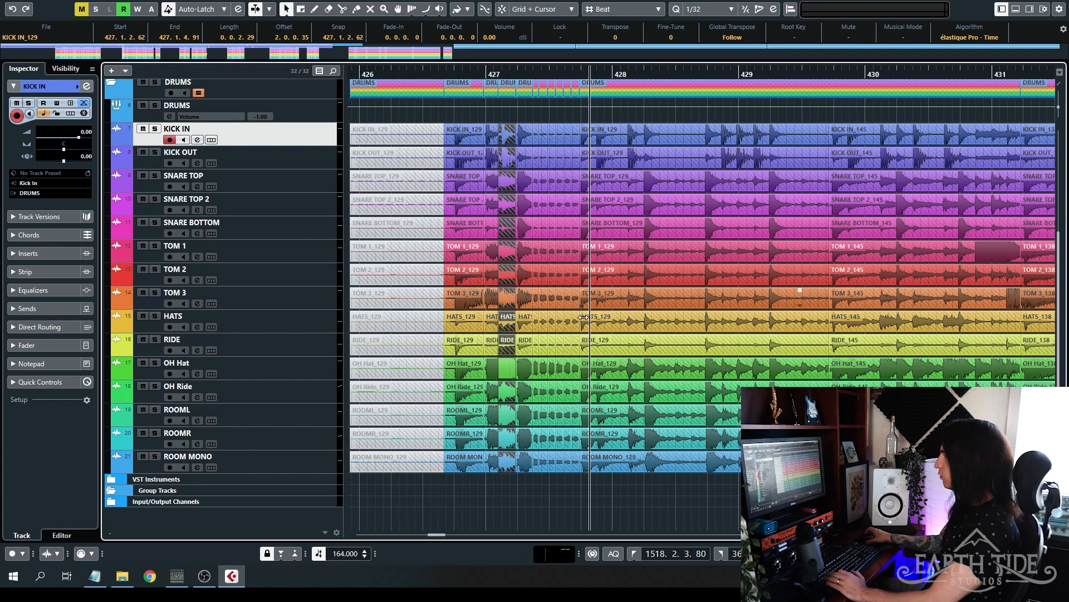
scroll(583, 317, up, 6)
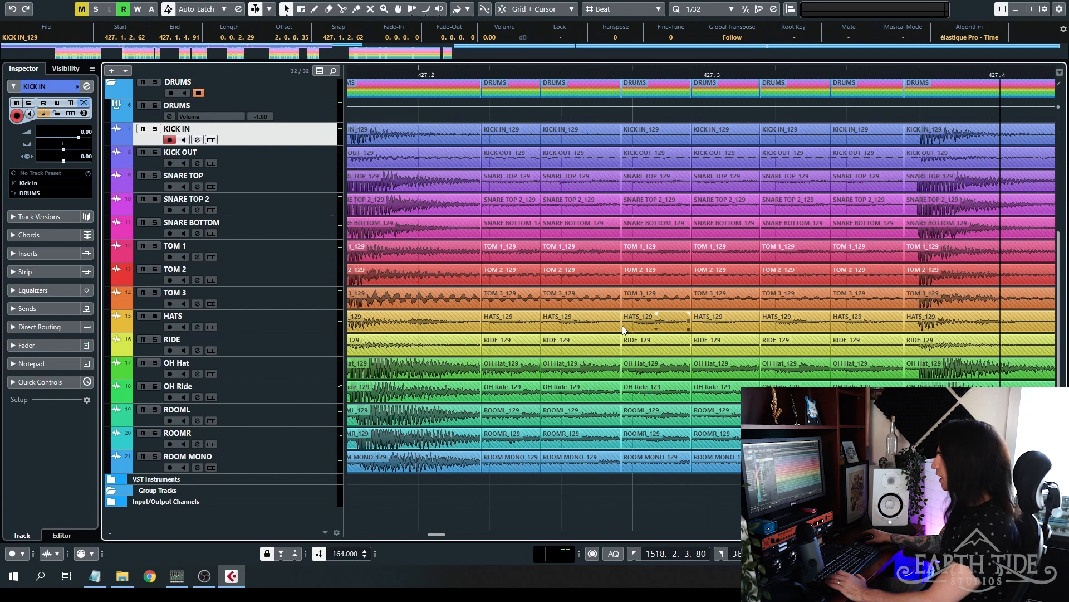
scroll(566, 323, up, 2)
scroll(561, 322, up, 3)
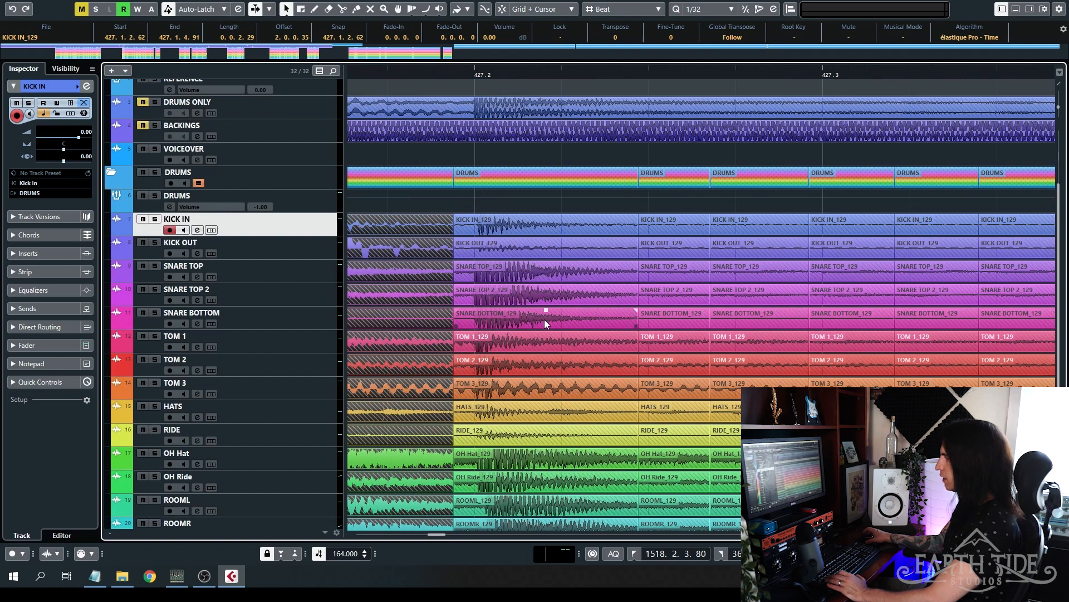
alt+click(540, 341)
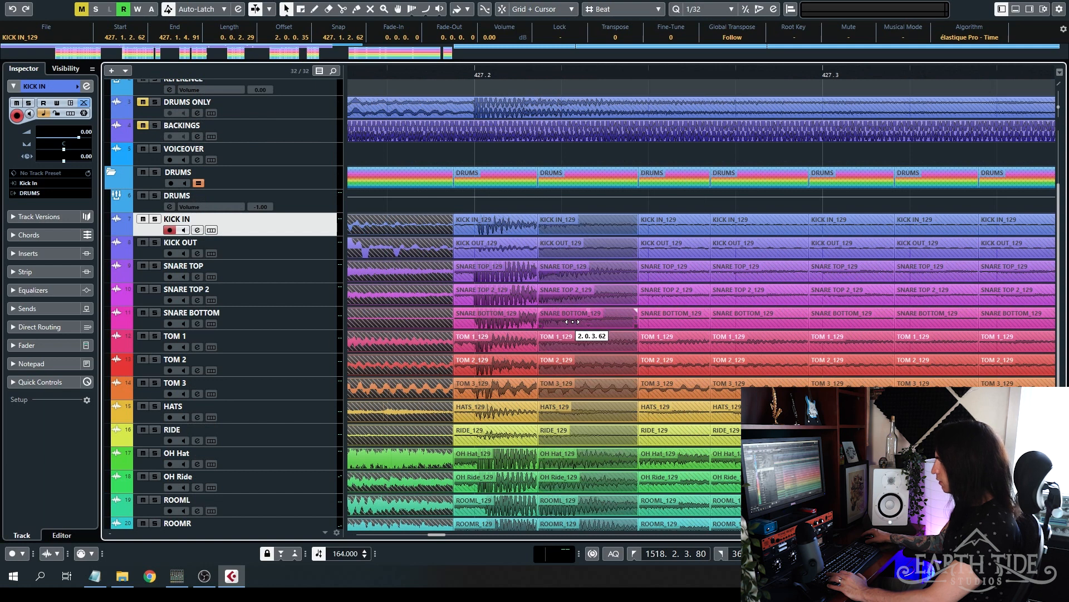
- Play back the split drum hits from just before 426.4
key(h)
key(h)
key(h)
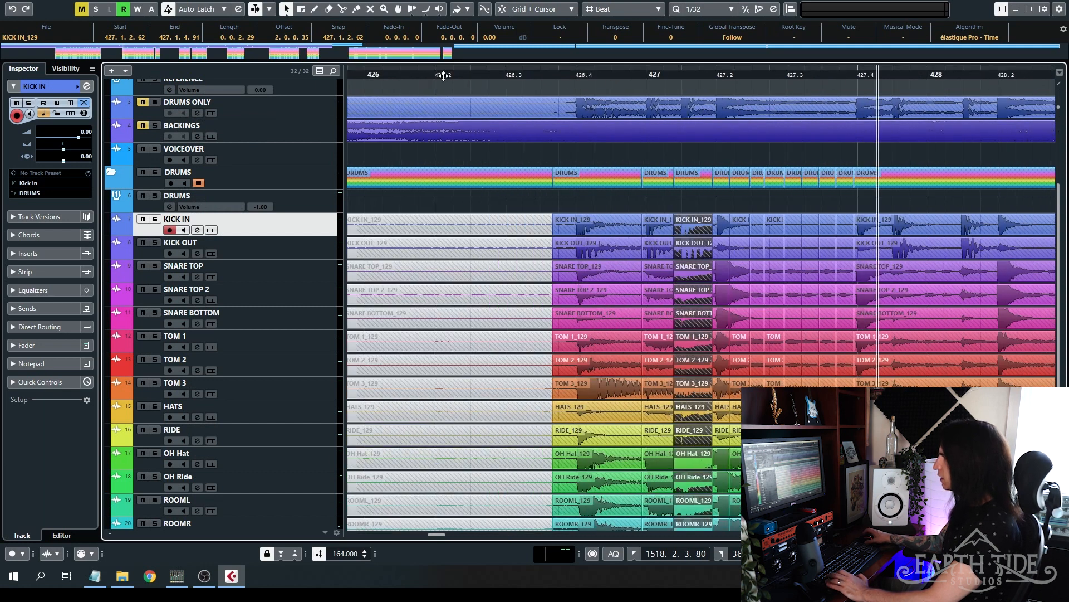
click(556, 74)
key(space)
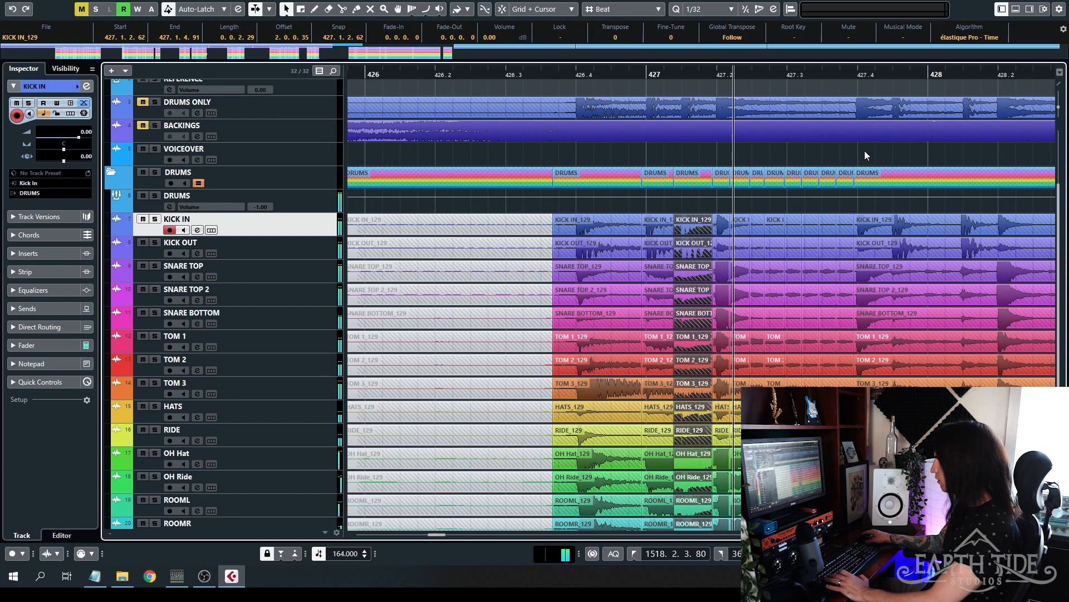
- Undo the last edit made to the slice in the tail of the 427.2 snare
key(h)
key(h)
key(h)
key(h)
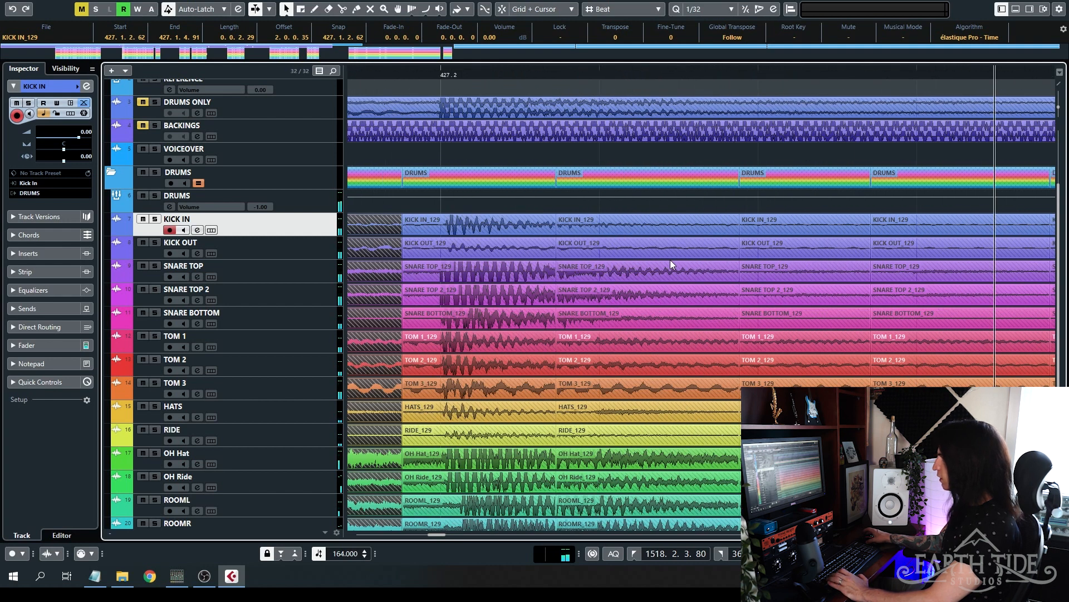
key(ctrl+z)
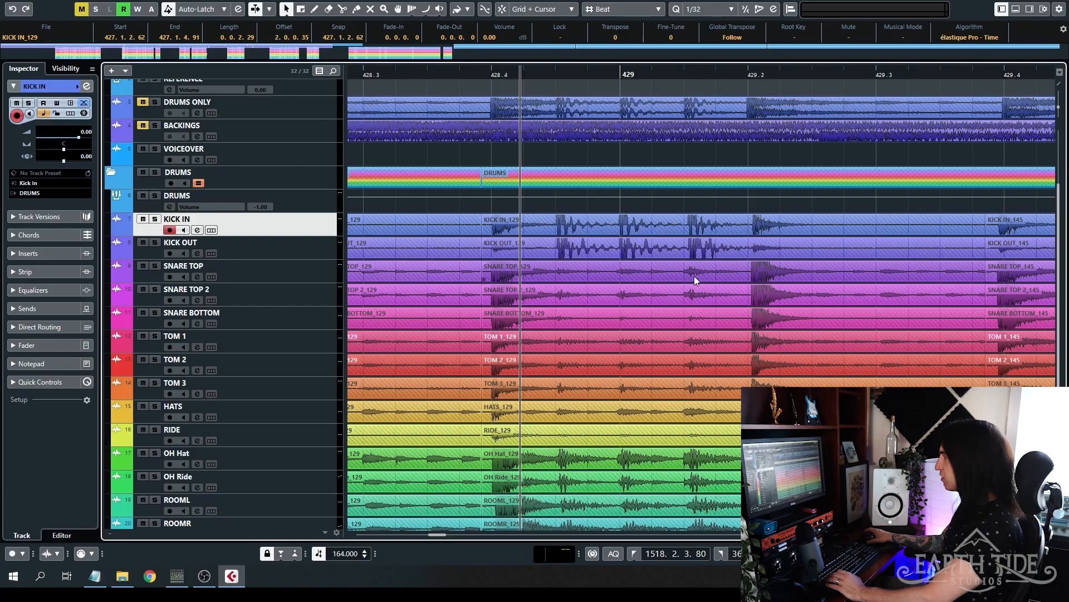
- Split the grouped drum events before the kick between 429 and 429.2 and before the next snare, slipping that snare onto the 429.2 line
key(h)
key(h)
alt+click(650, 218)
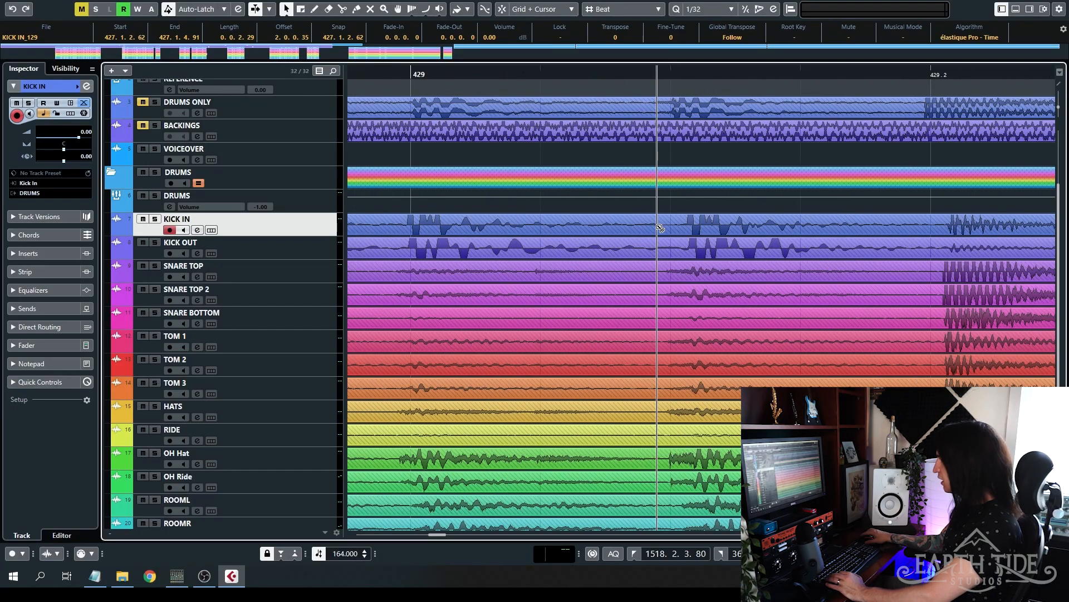
scroll(711, 473, down, 3)
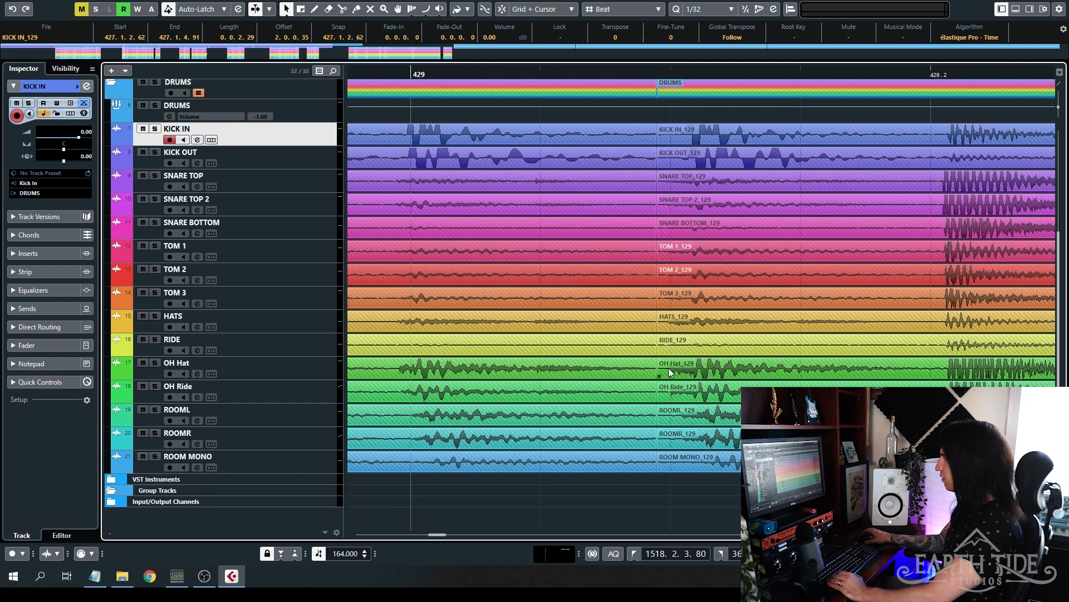
key(h)
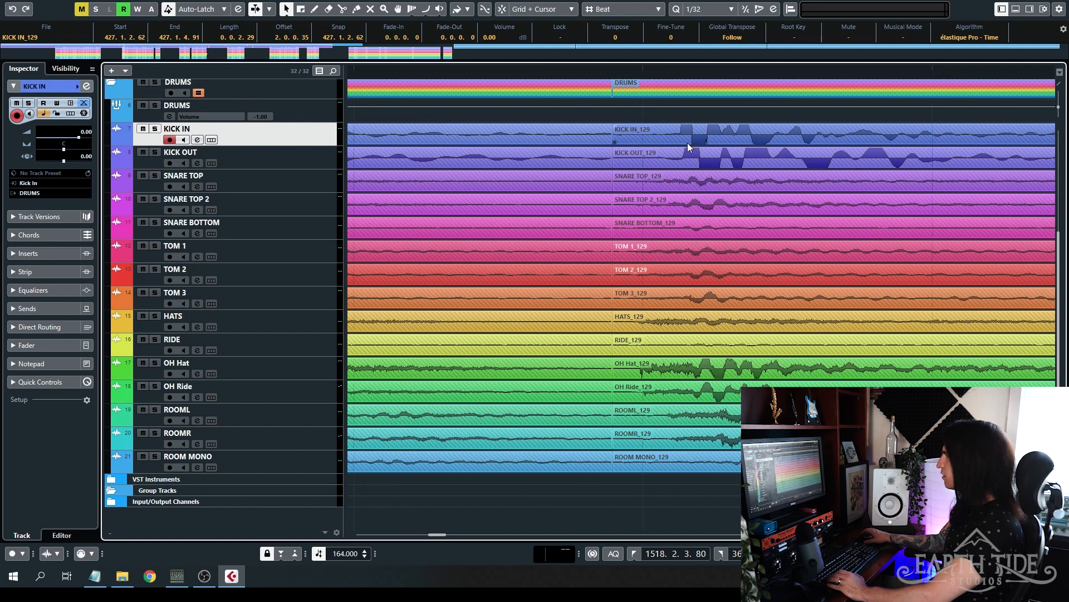
key(g)
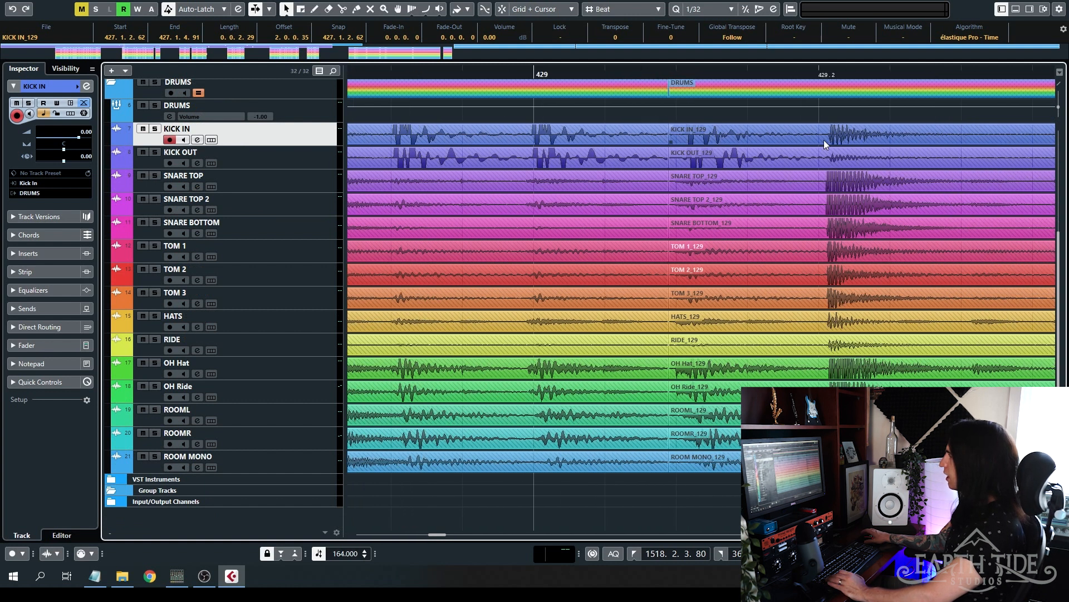
alt+click(805, 138)
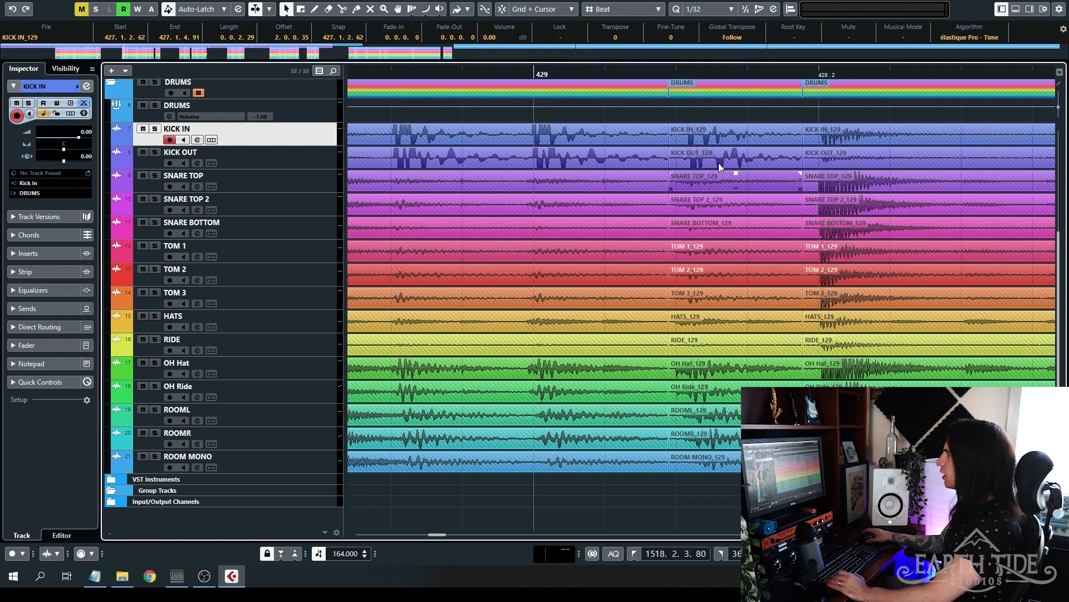
- Turn off group editing for the DRUMS folder and slip only the kick tracks' audio in the slice before 429.2 to offset 4.0.0.66
click(720, 137)
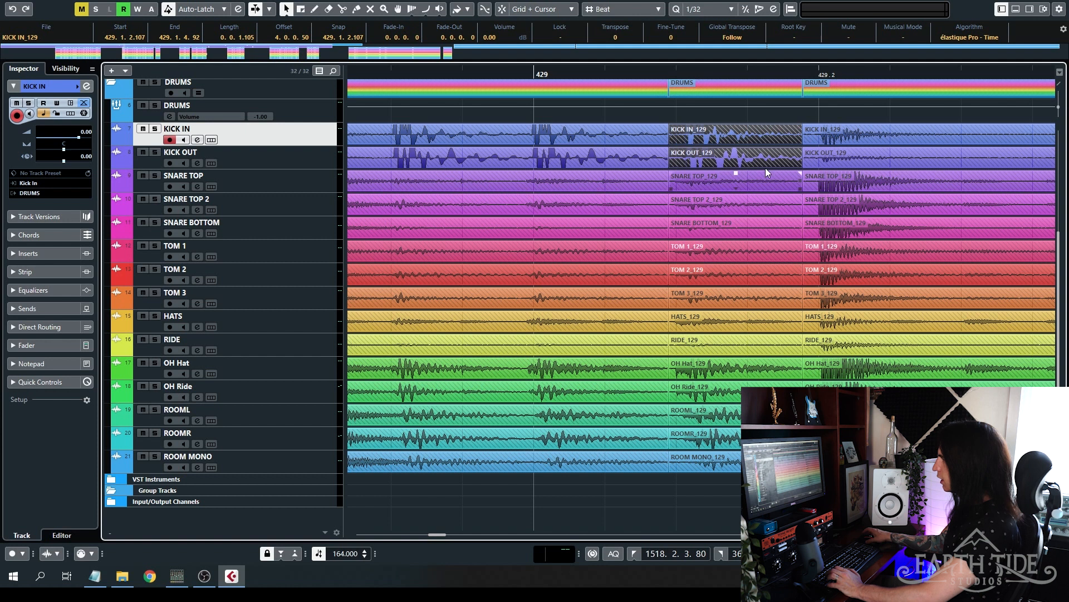
ctrl+scroll(724, 162, up, 4)
mouse_move(650, 145)
mouse_down()
mouse_move(683, 133)
mouse_move(644, 142)
mouse_up()
ctrl+scroll(644, 141, down, 3)
ctrl+scroll(640, 144, down, 1)
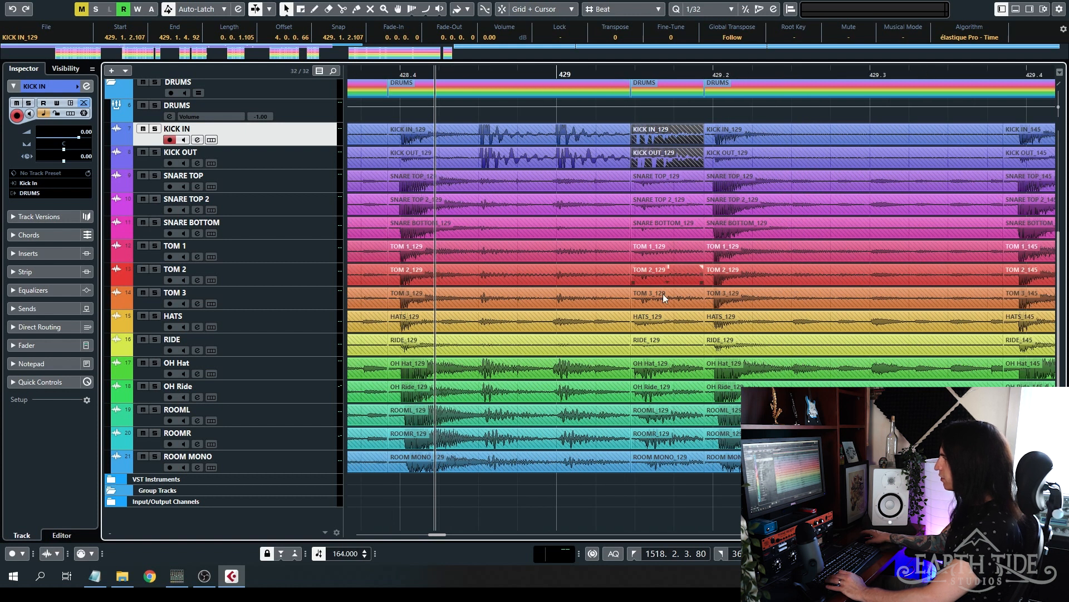
- Play back the edited drums from just before 428.4 through the slipped kick and snare hits
ctrl+scroll(638, 245, down, 3)
click(513, 71)
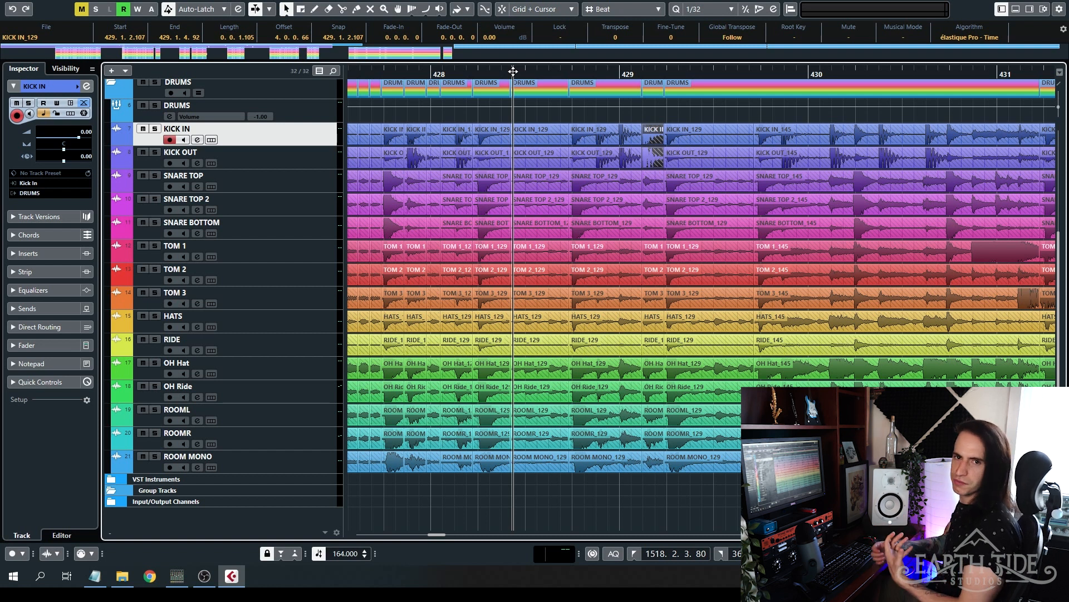
click(551, 71)
key(space)
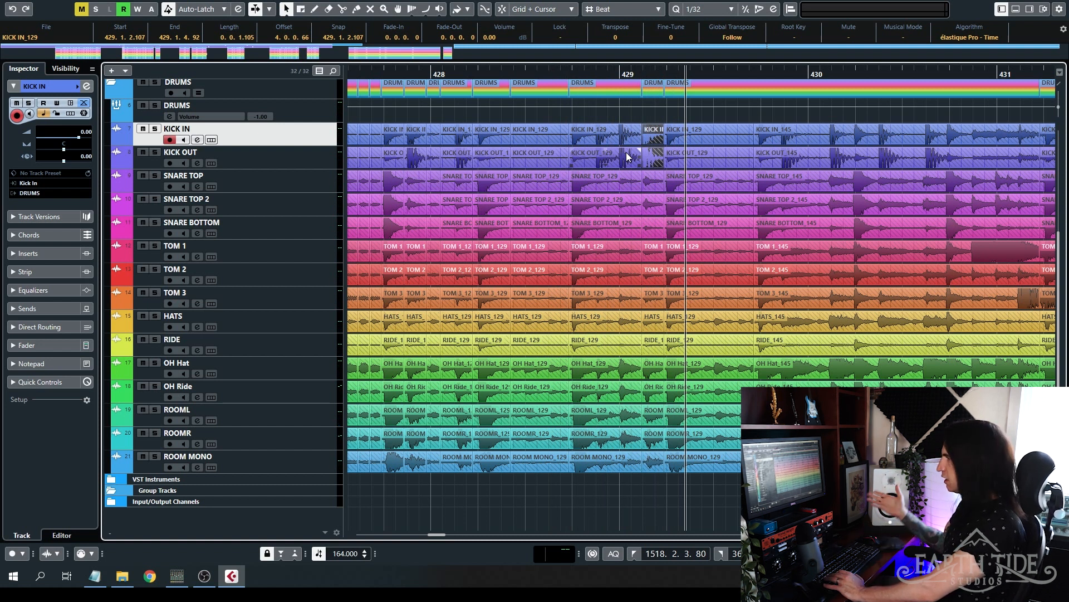
- Locate the sparse drum passage around bars 1169 to 1196 and place the project cursor just before bar 1175
key(g)
key(g)
key(g)
key(g)
key(g)
key(g)
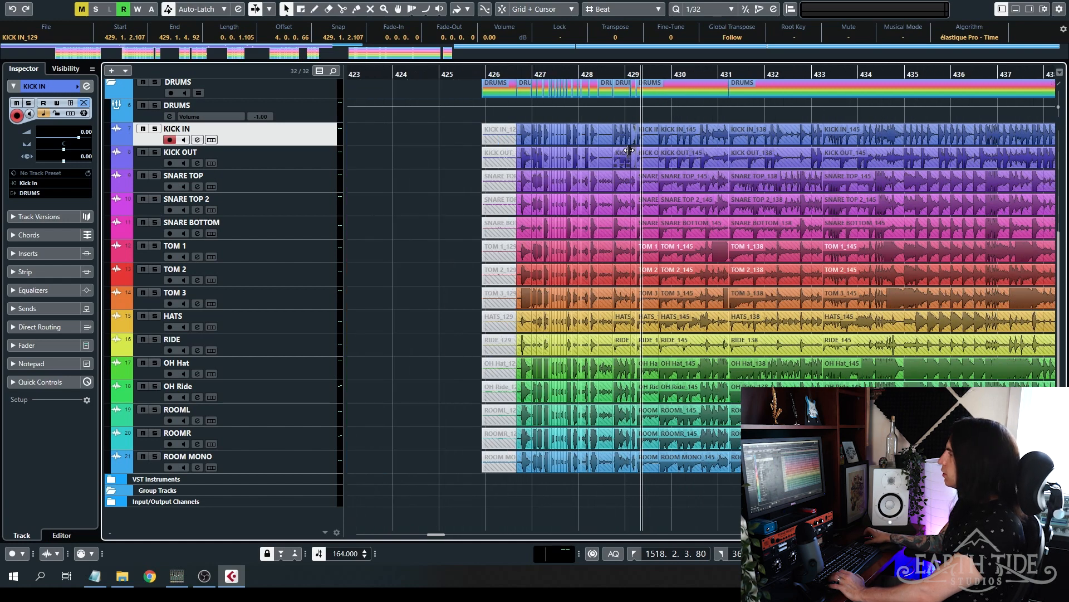
key(g)
key(g)
key(g)
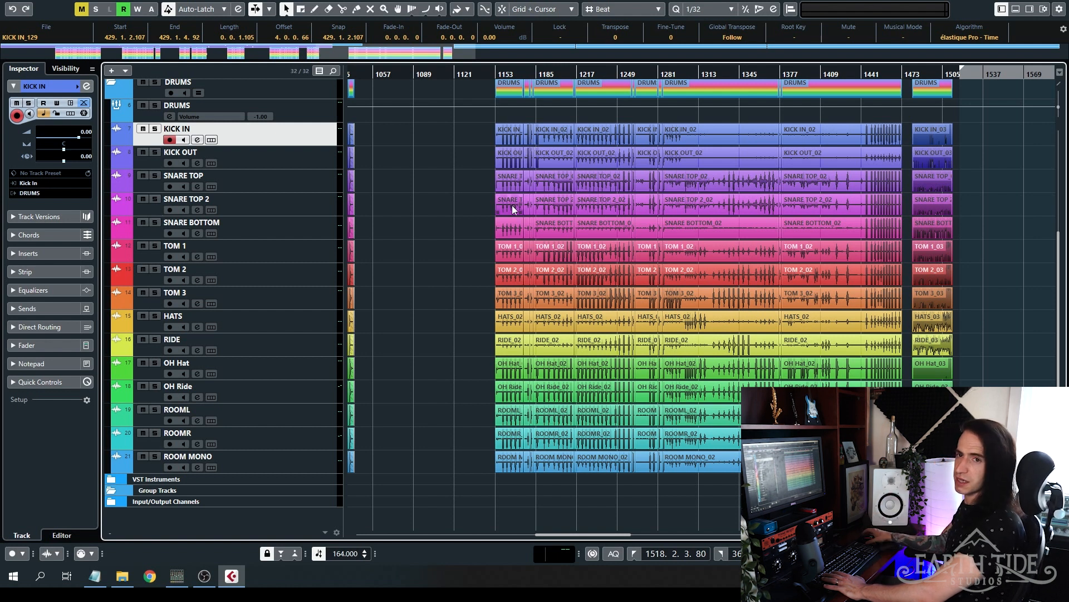
key(h)
key(h)
key(h)
key(h)
key(h)
key(h)
key(h)
key(h)
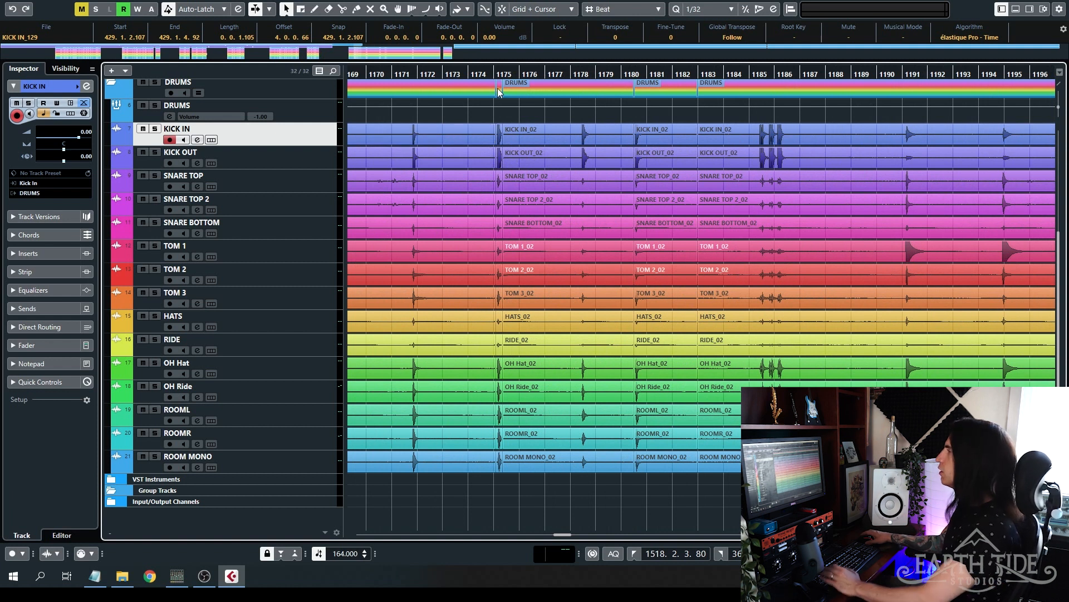
click(488, 74)
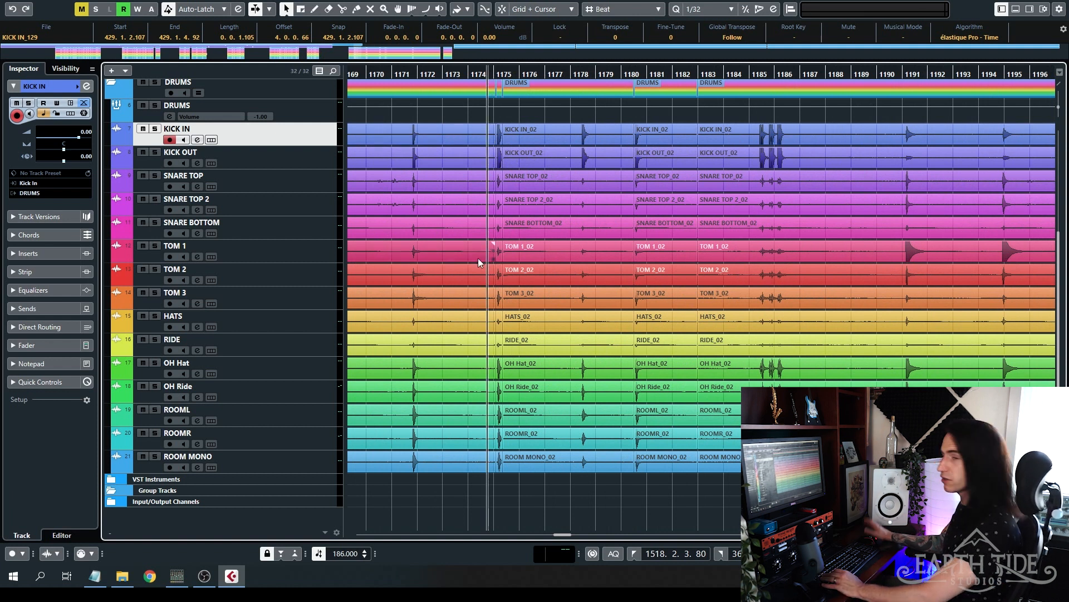
- Play the sparse passage from just before bar 1175 and select the isolated Kick In and Kick Out slices just after 1175
key(space)
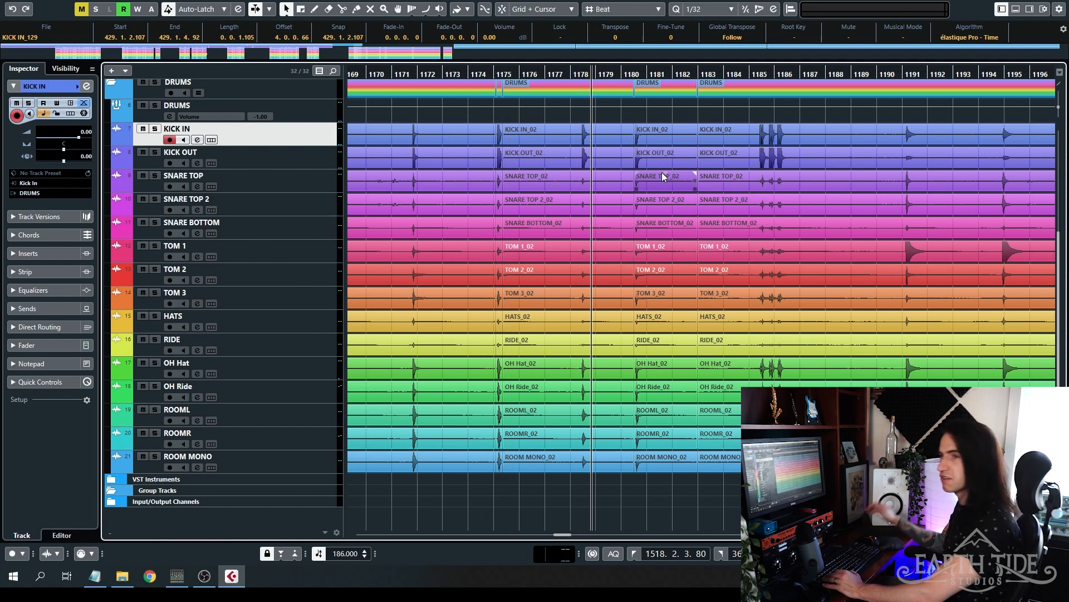
scroll(505, 138, up, 10)
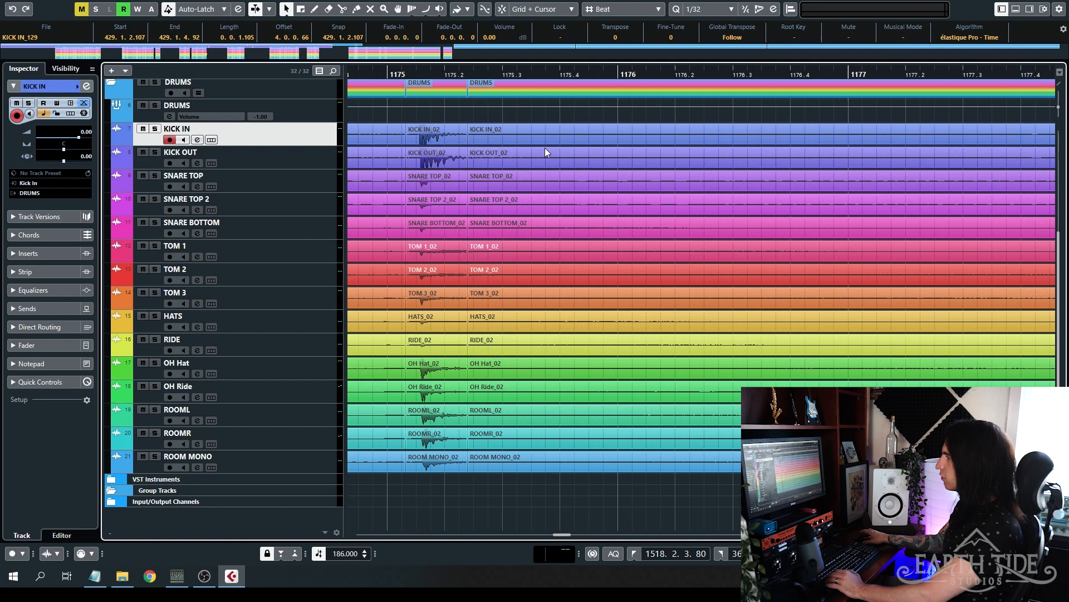
click(657, 137)
shift+click(659, 158)
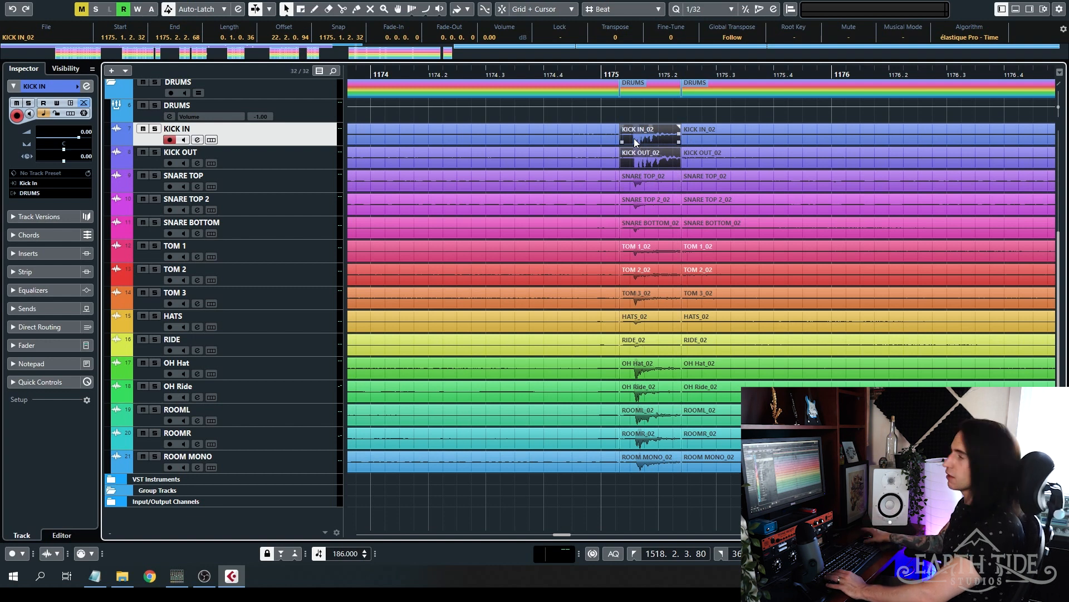
- Copy the selected Kick In and Kick Out slices to the kick tracks at the kick hit between 429 and 429.2
key(g)
key(g)
key(g)
key(g)
key(g)
key(g)
key(g)
key(g)
key(g)
key(g)
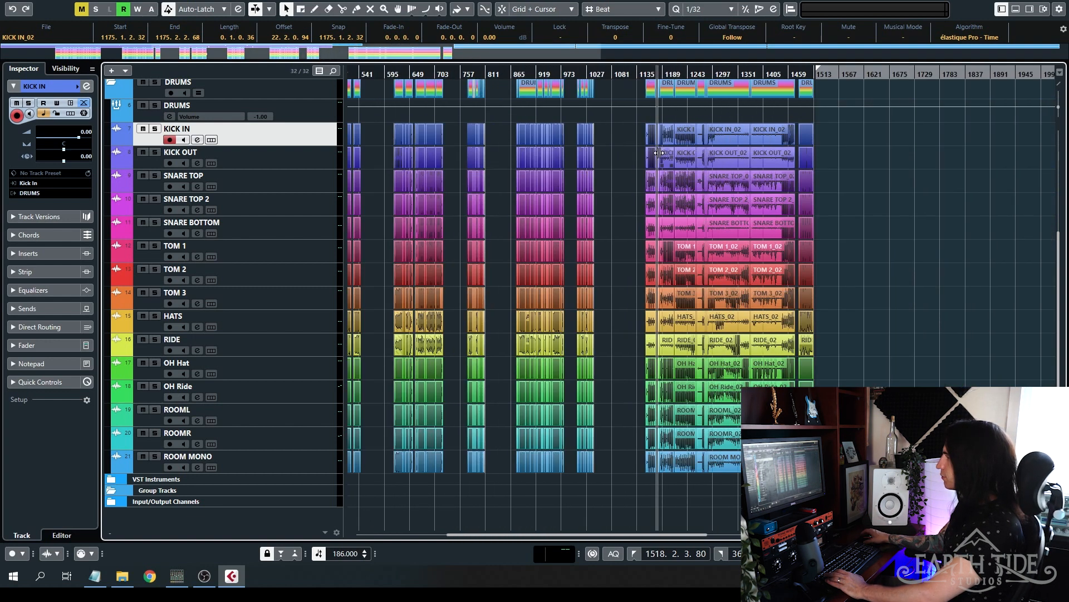
scroll(570, 174, up, 5)
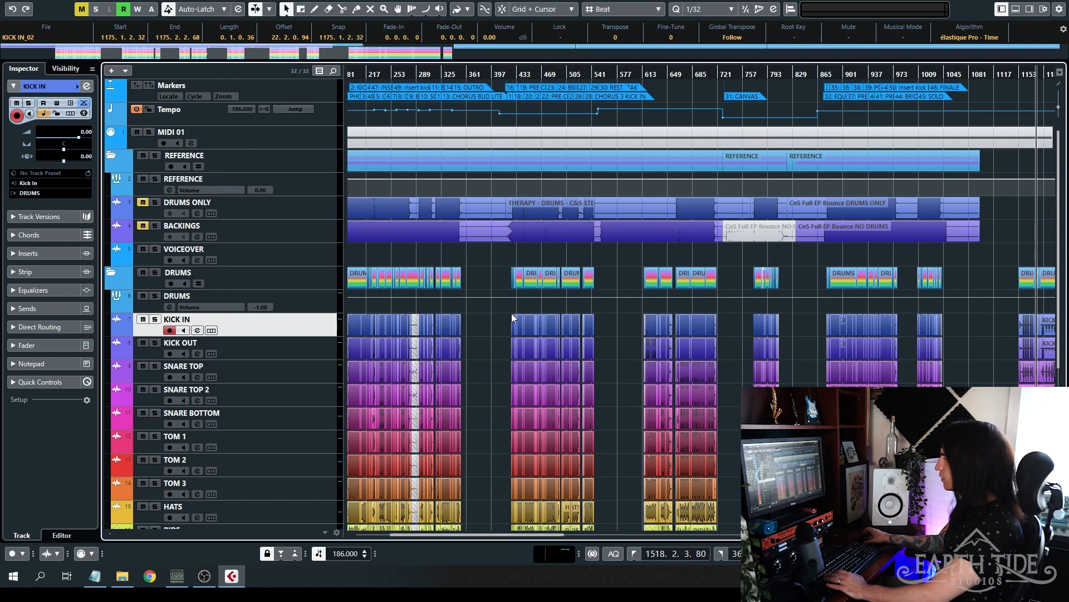
key(h)
key(h)
key(h)
key(h)
key(h)
key(h)
key(h)
key(h)
key(h)
key(h)
key(h)
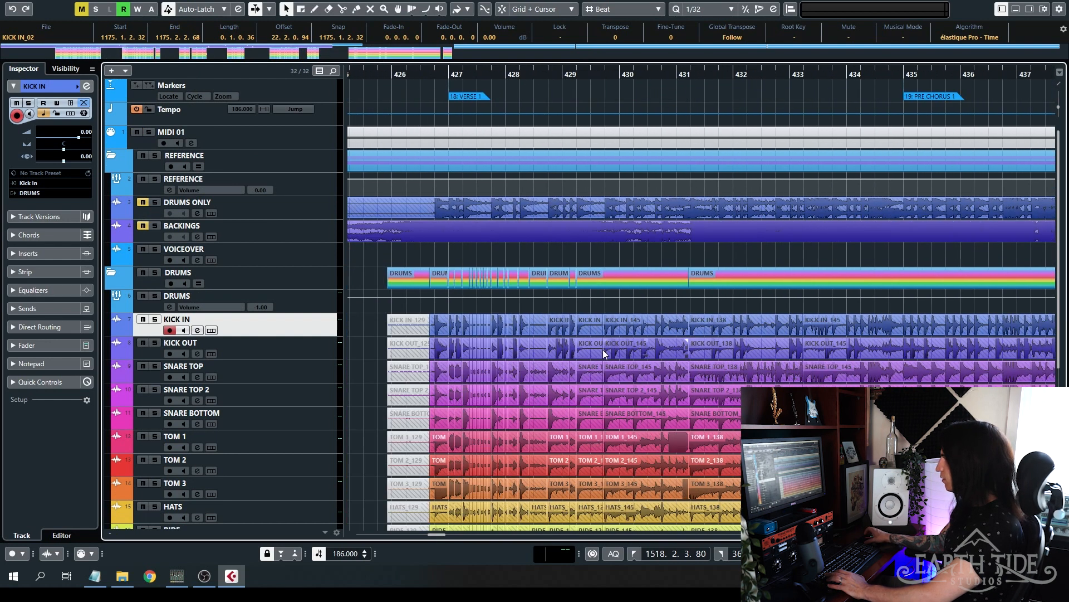
key(h)
key(h)
key(h)
key(h)
key(h)
key(h)
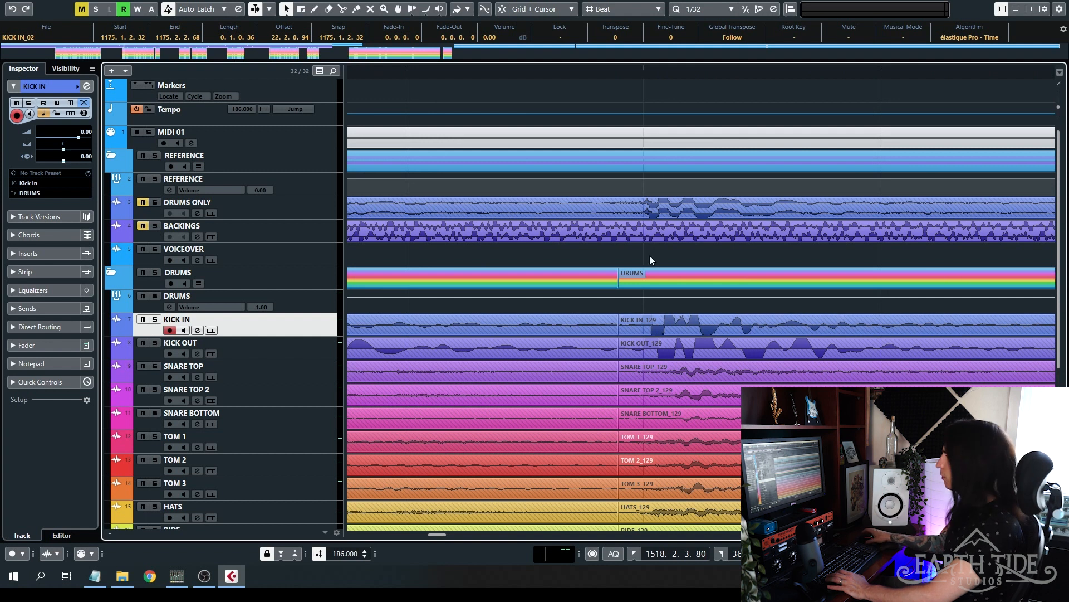
click(613, 70)
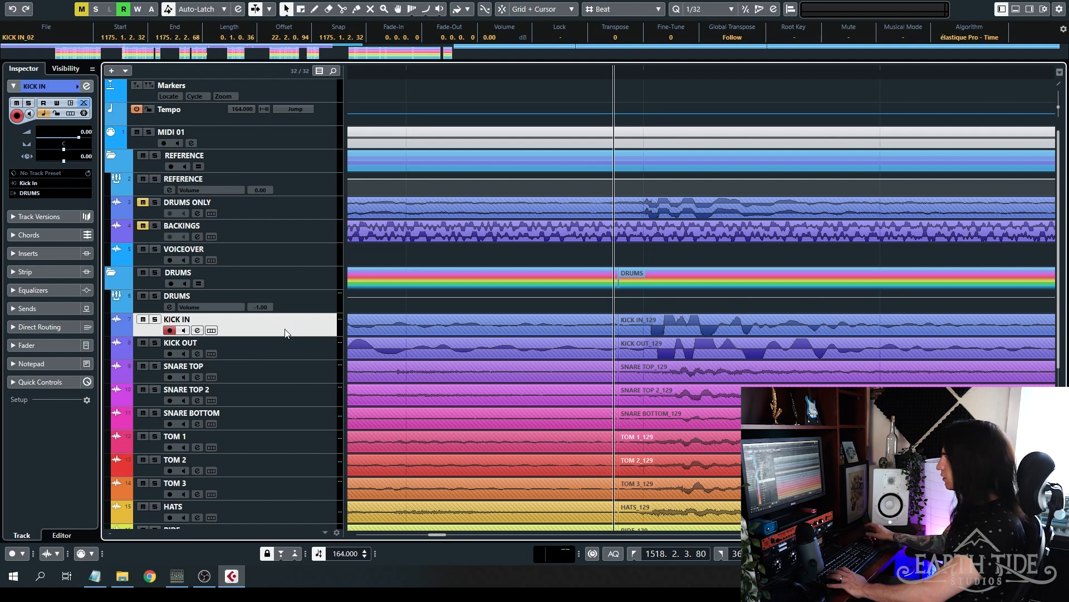
key(ctrl+v)
- Line up the pasted kick with the original hit and trim its start and end to the slice ending before 429.2
drag(835, 327, 654, 328)
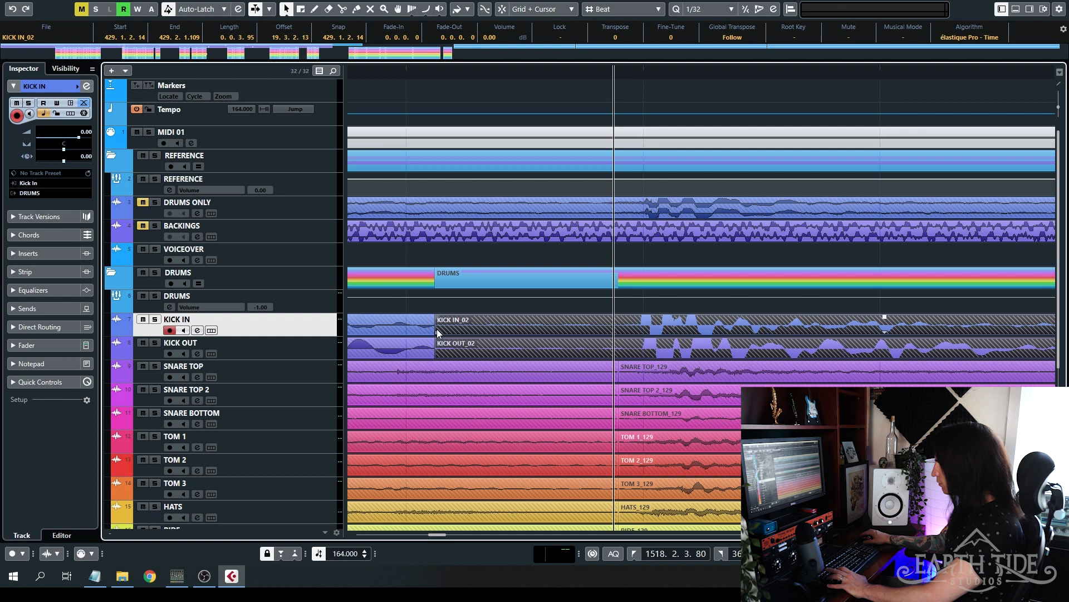
drag(436, 328, 606, 335)
key(h)
key(h)
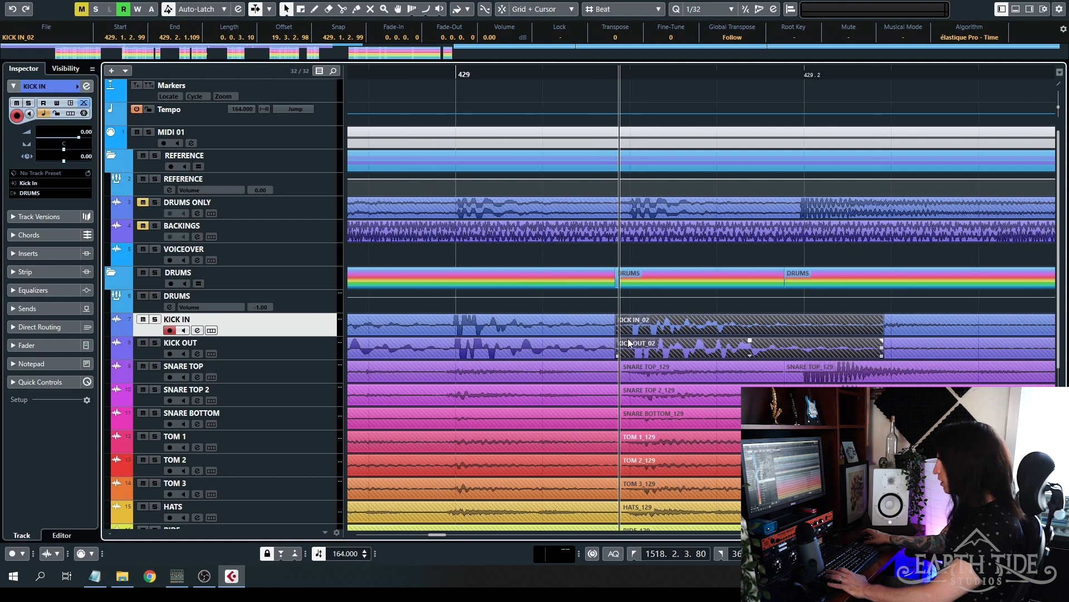
drag(881, 333, 742, 334)
key(h)
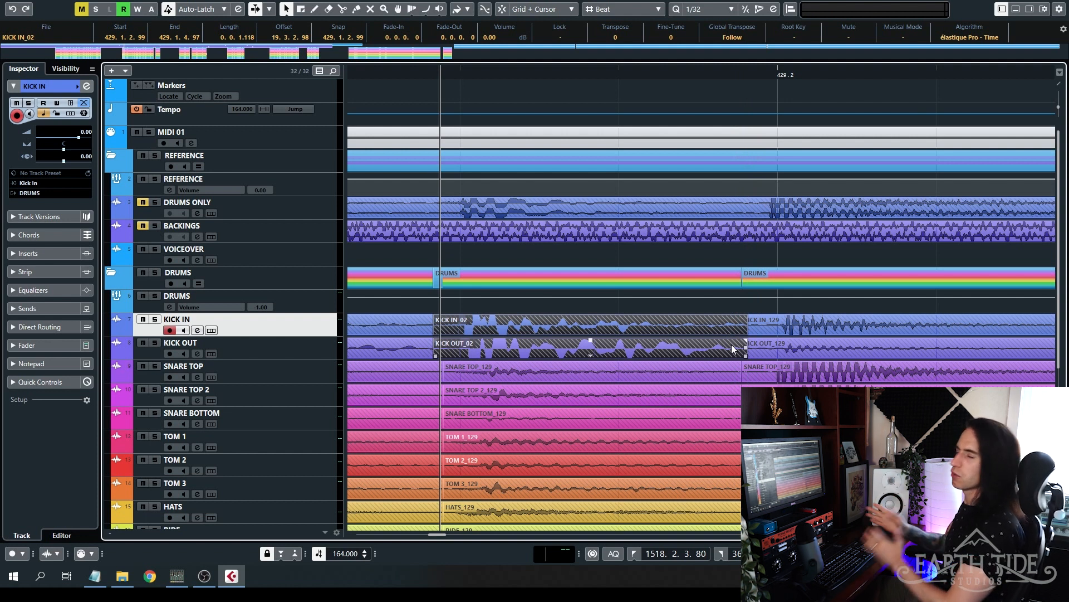
- Play back the drums from just before the replaced kick hit around 429
key(g)
key(g)
key(g)
key(g)
click(623, 76)
key(space)
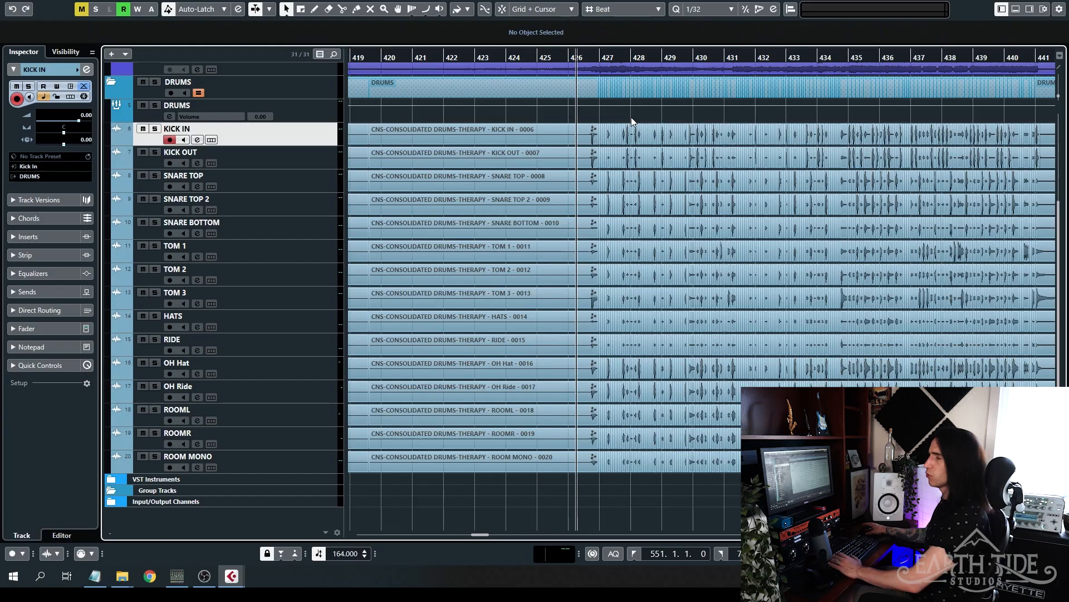
- Bounce all the Therapy drum events between bars 417 and 545 on every drum track, replacing the original events
key(g)
key(g)
key(g)
key(g)
key(g)
key(g)
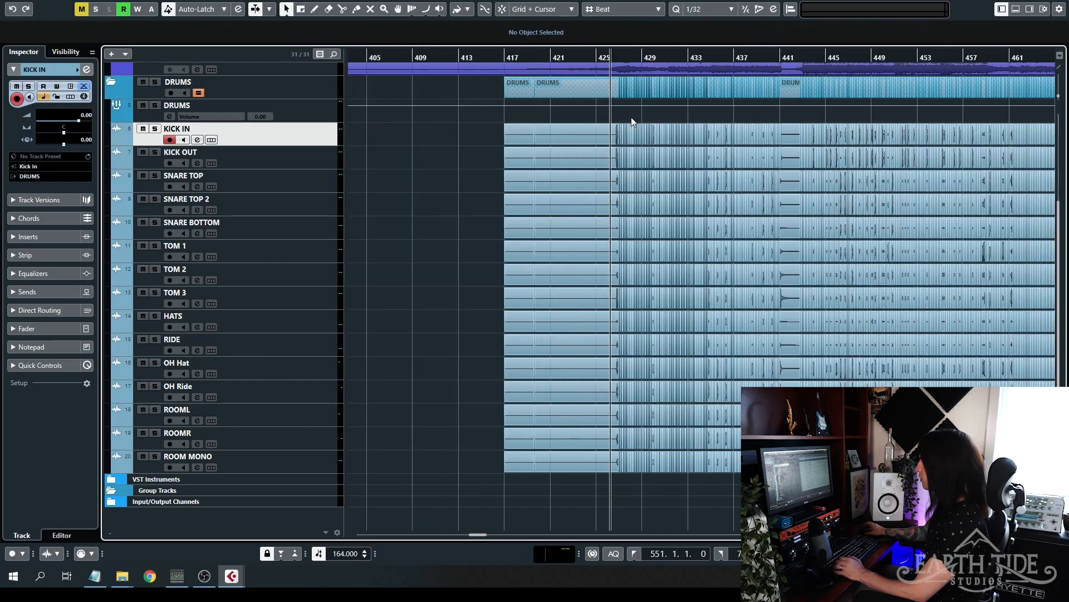
key(g)
key(g)
drag(412, 132, 739, 470)
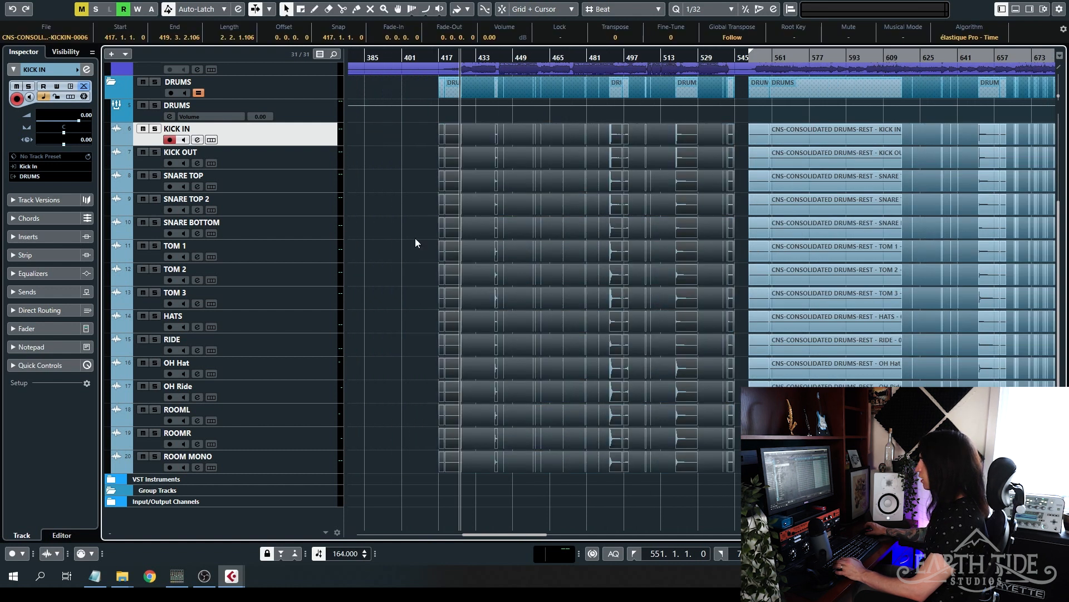
key(h)
key(h)
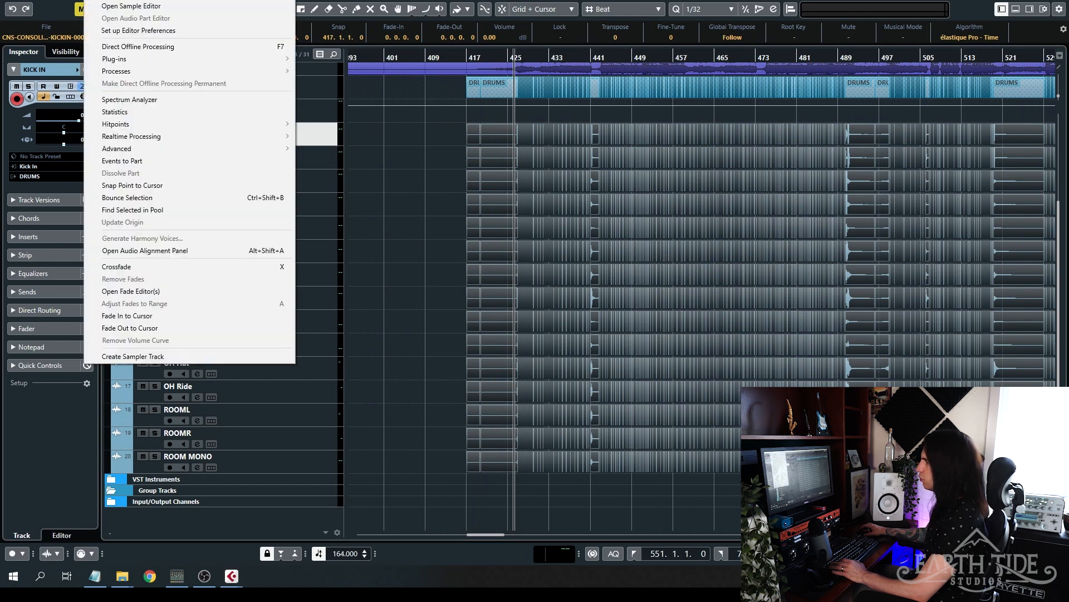
click(117, 4)
click(98, 5)
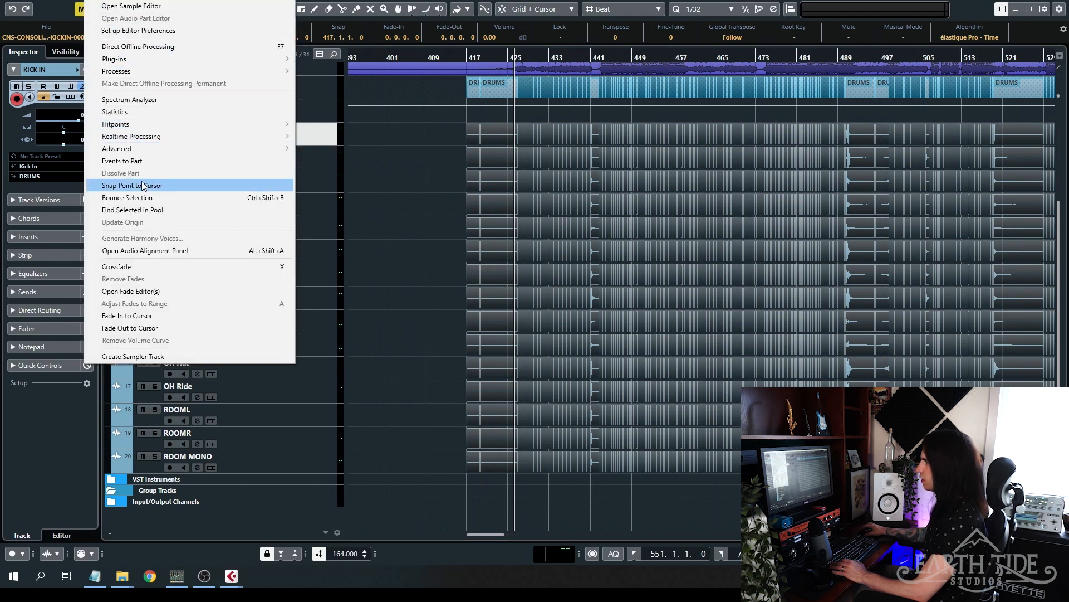
click(146, 199)
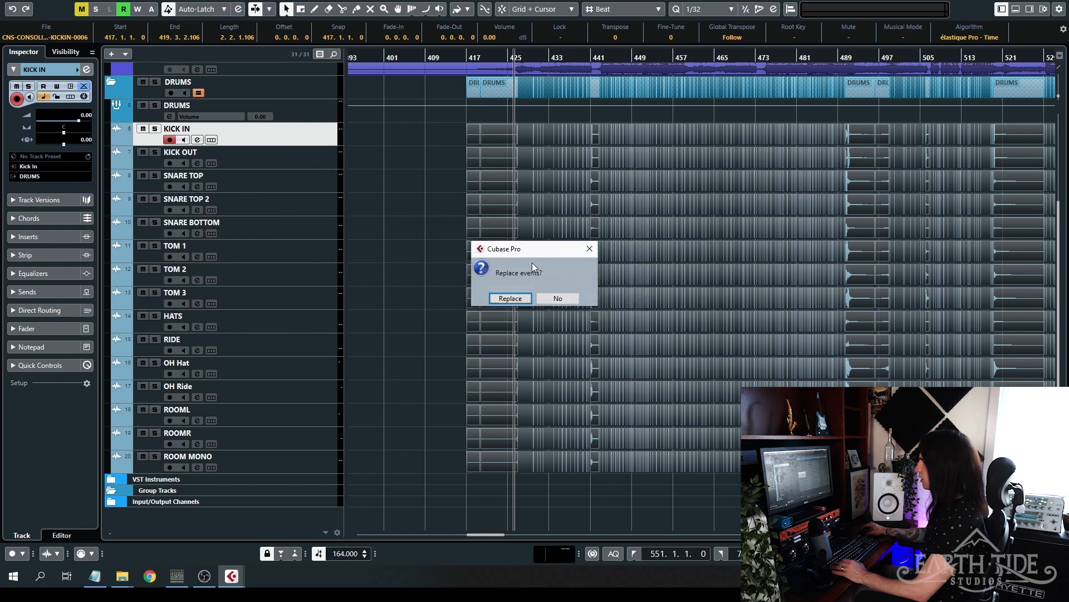
click(518, 299)
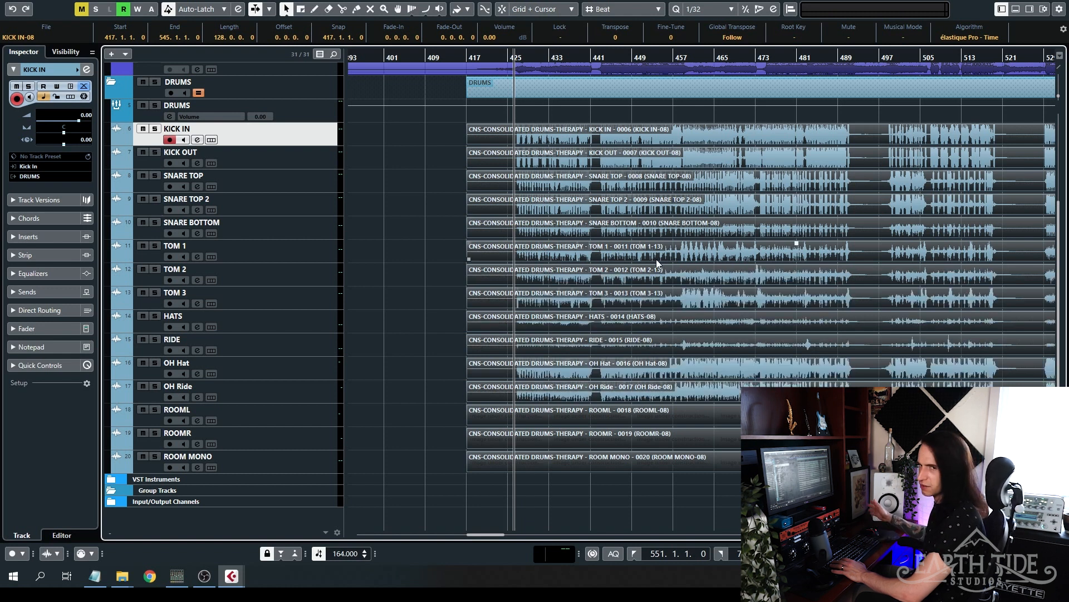
- Play back the bounced drums from around bar 426
click(422, 173)
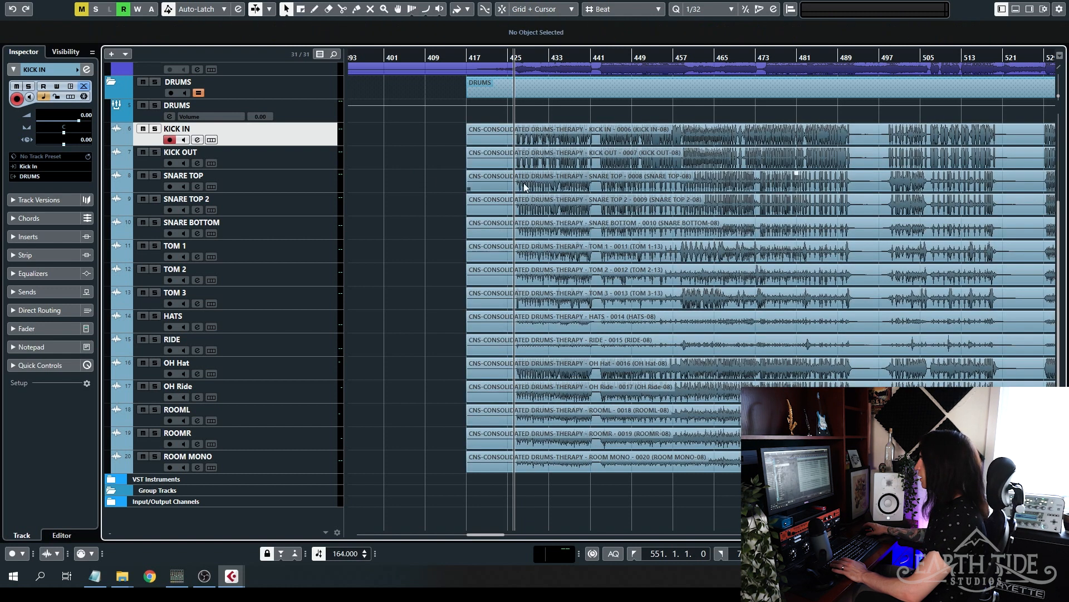
key(h)
key(space)
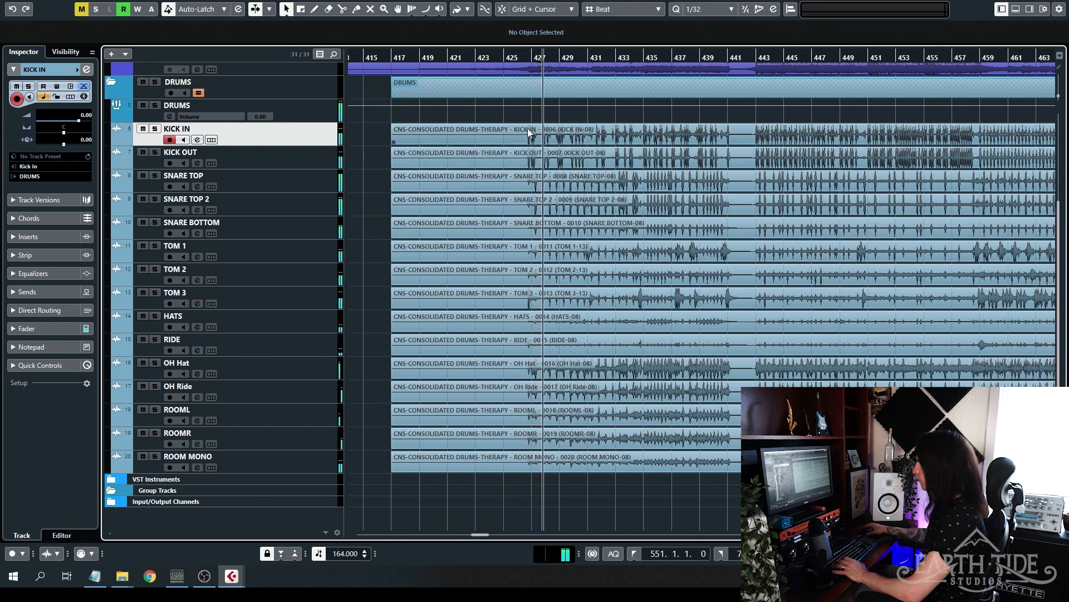
- Turn off group editing for the DRUMS folder and select only the Kick In and Kick Out events
click(543, 160)
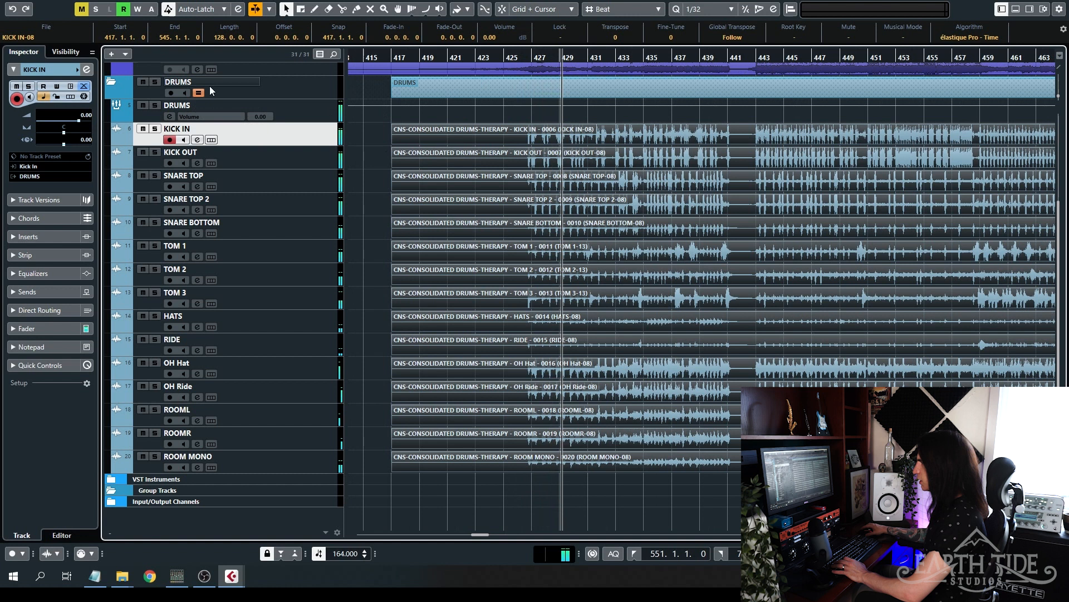
click(514, 145)
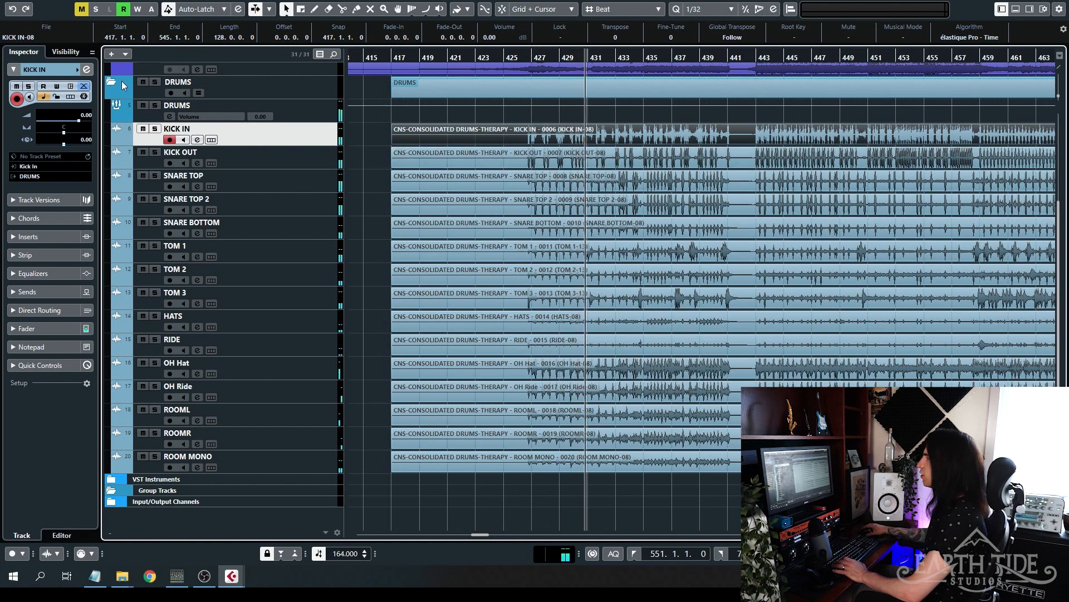
click(197, 93)
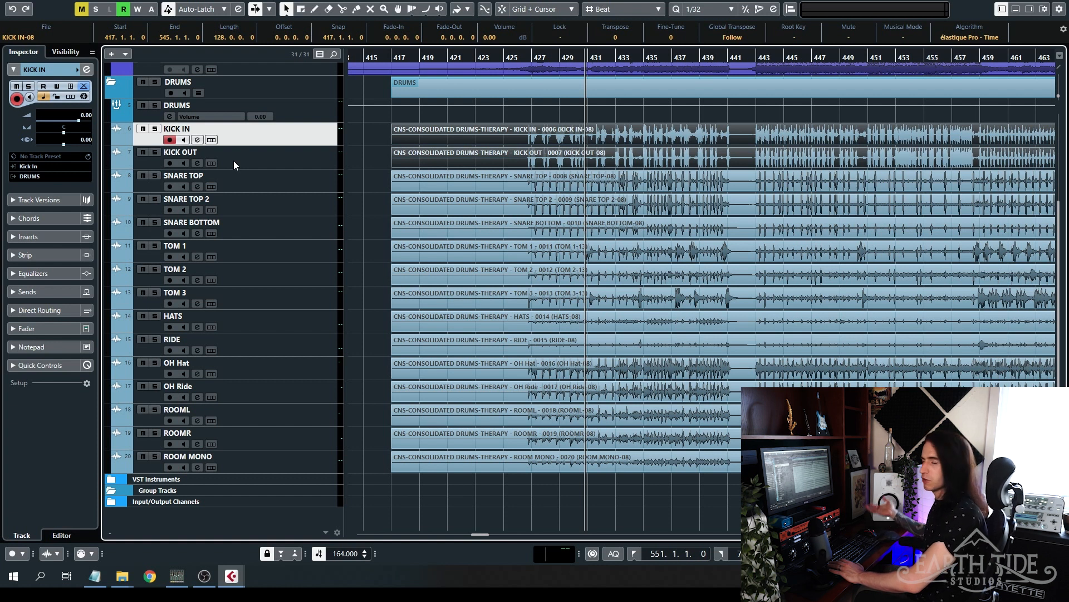
- Select the Tom 1, Tom 2 and Tom 3 events and solo the three tom tracks
click(547, 257)
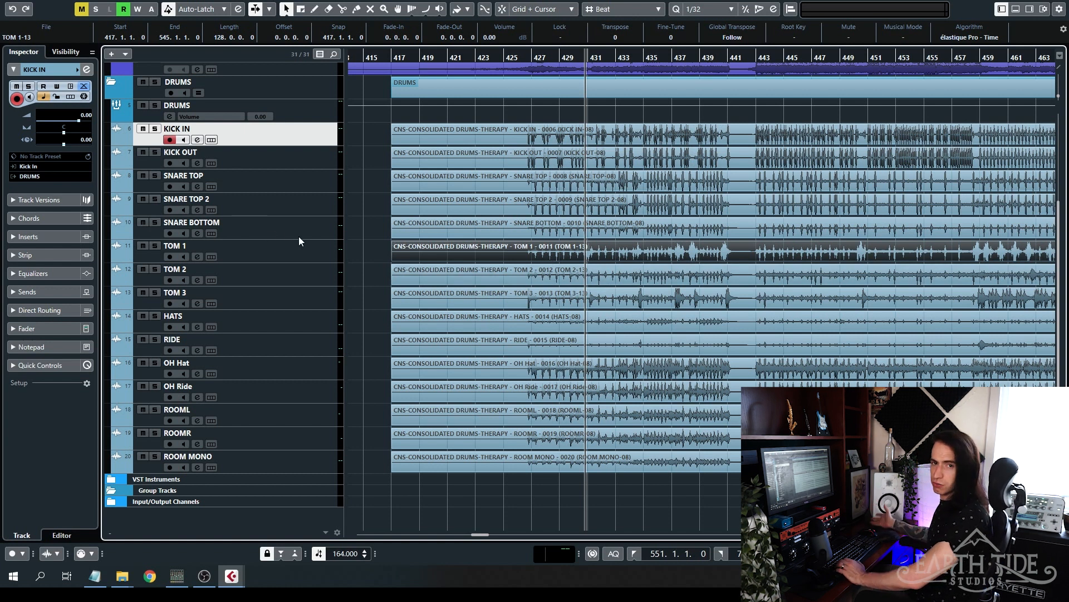
shift+click(559, 279)
shift+click(556, 293)
scroll(555, 293, up, 3)
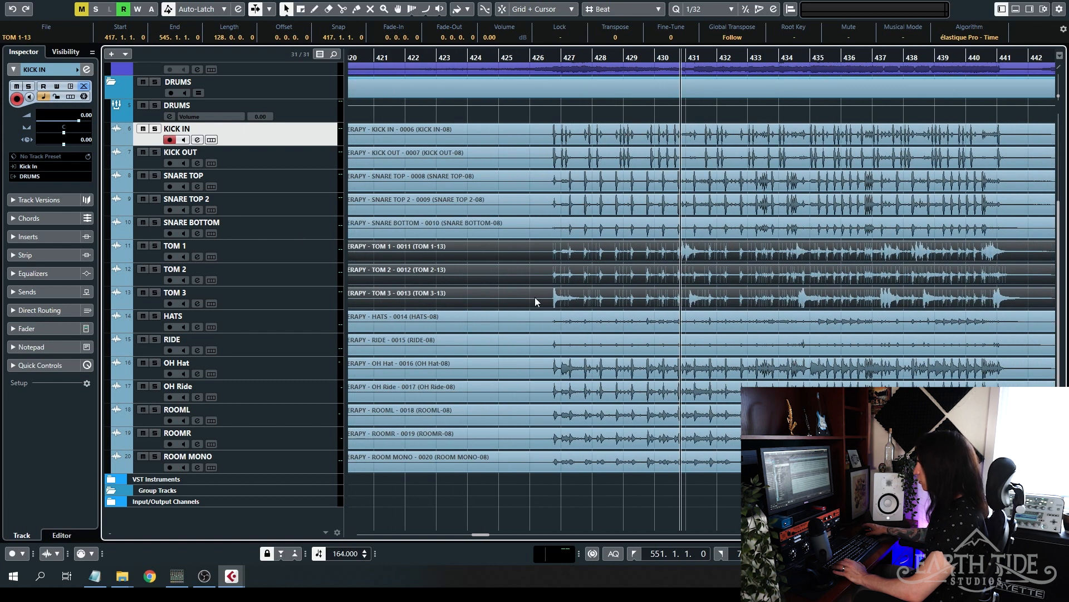
scroll(554, 294, up, 3)
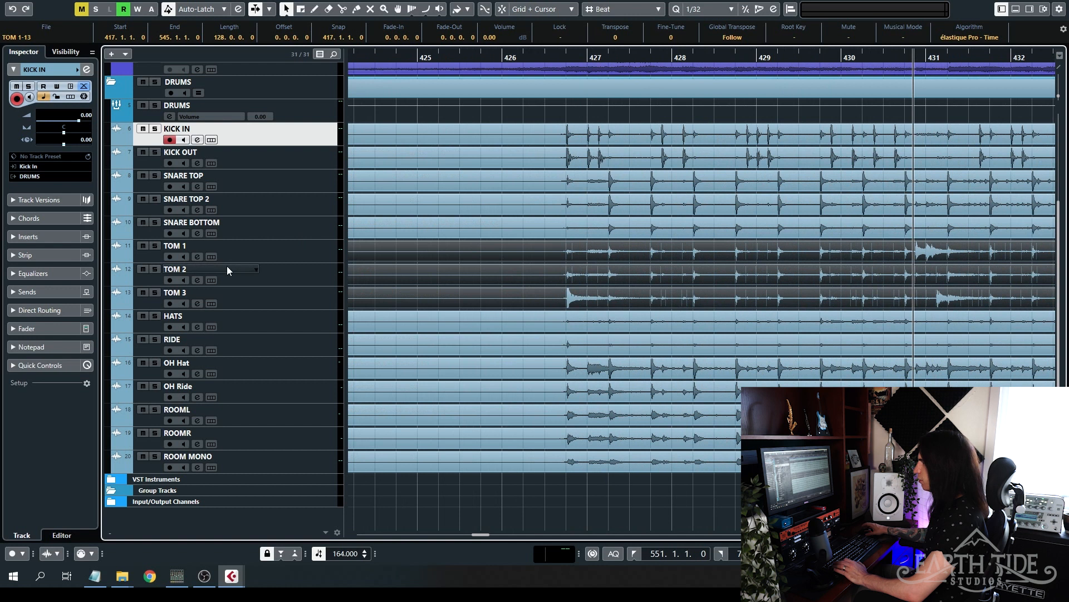
click(285, 244)
shift+click(222, 294)
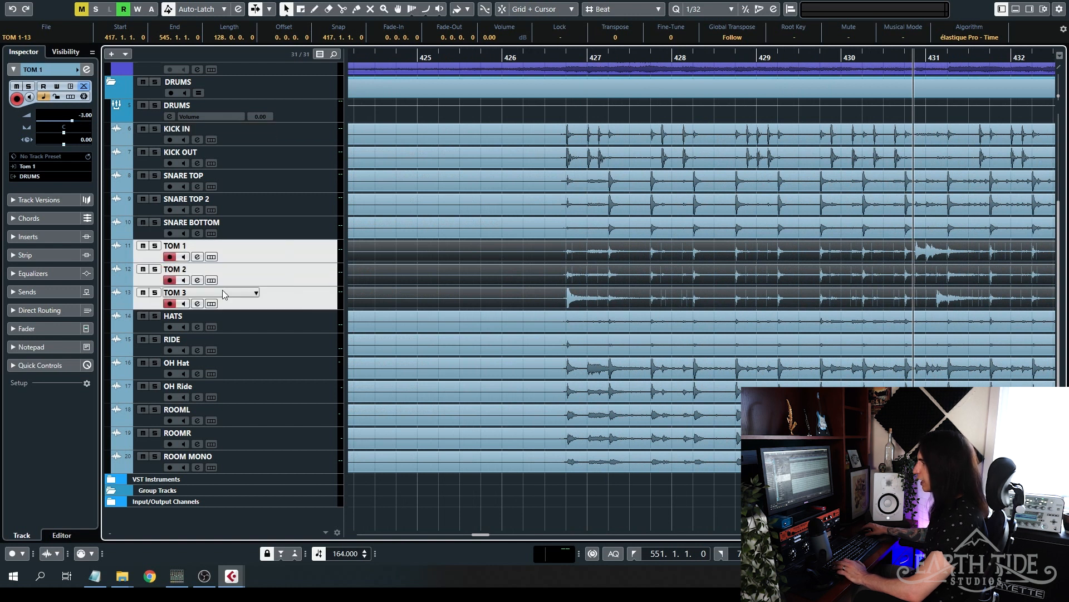
click(154, 292)
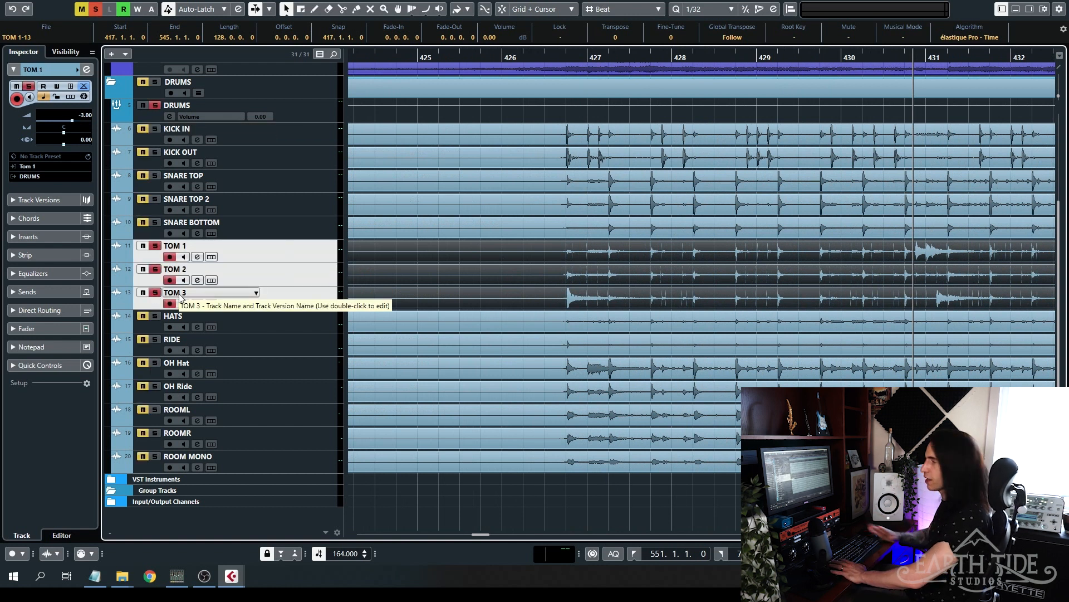
- Play back the soloed toms from just before bar 427 through the tom hits around bar 431
click(543, 55)
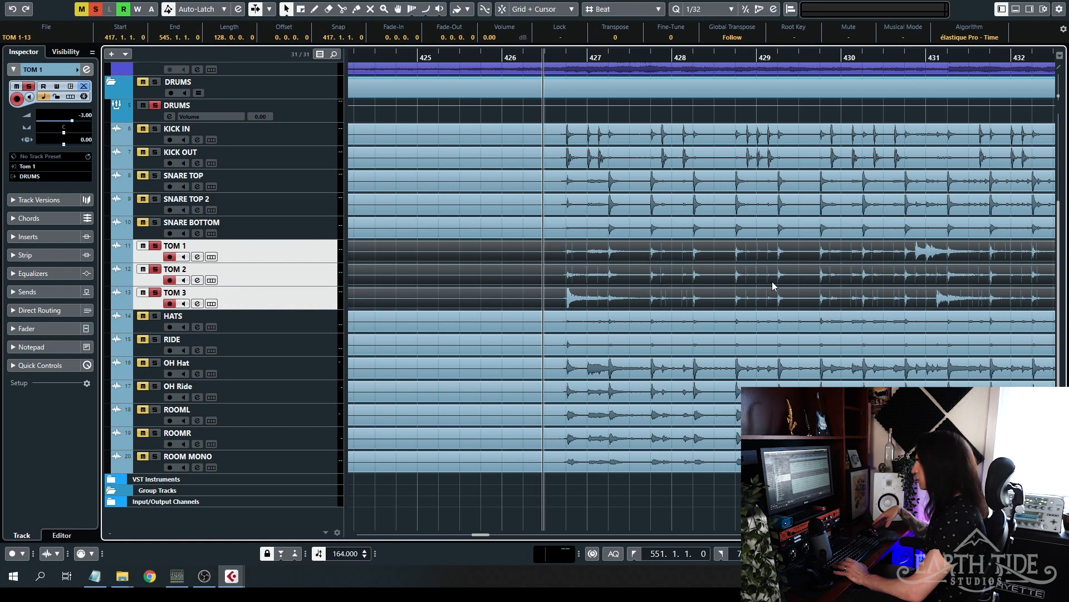
key(space)
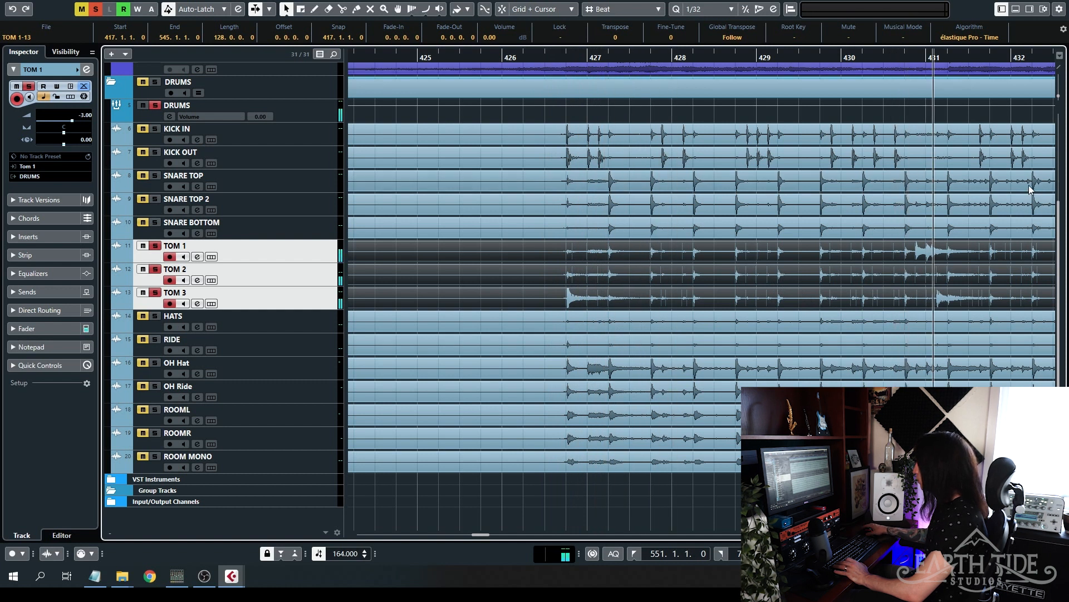
scroll(663, 358, right, 5)
scroll(596, 290, left, 5)
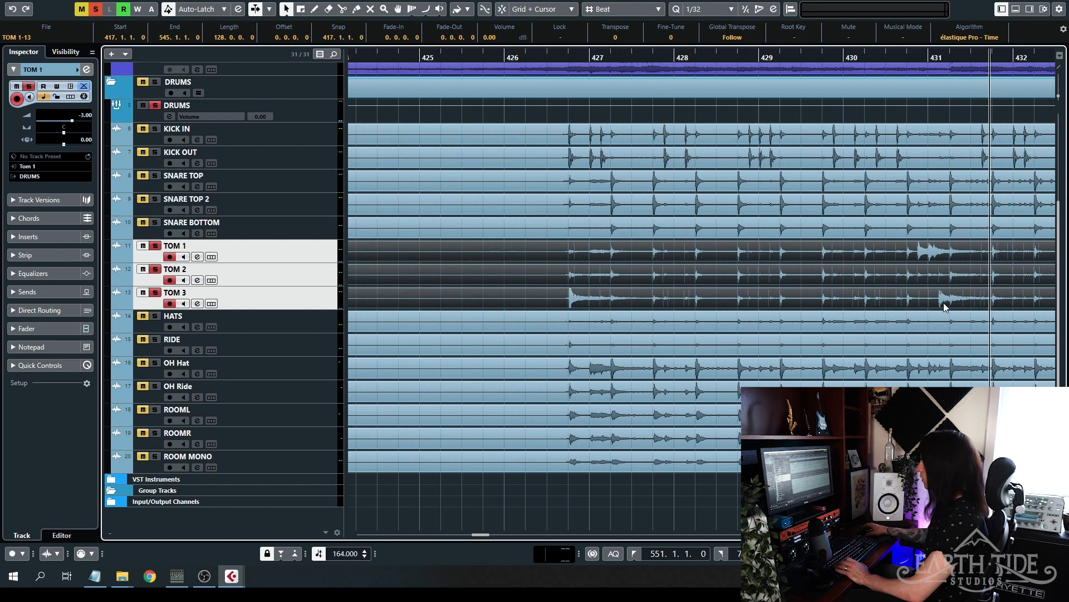
- Examine the bleed between hits on Tom 1, Tom 2 and Tom 3 around bars 427 to 431, temporarily enlarging the waveforms
click(618, 277)
shift+click(576, 252)
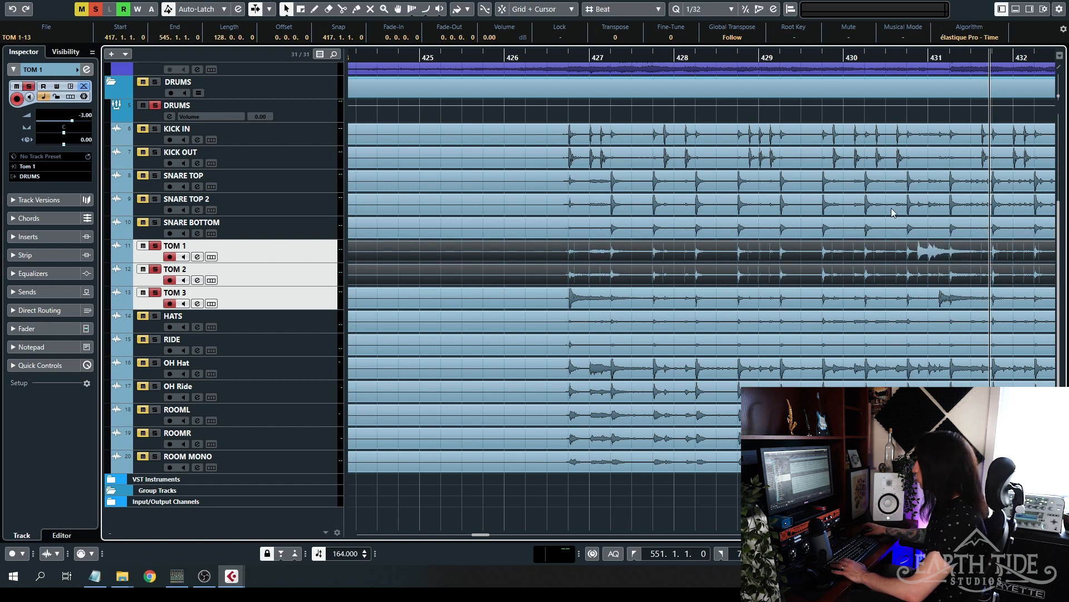
drag(1060, 97, 1060, 93)
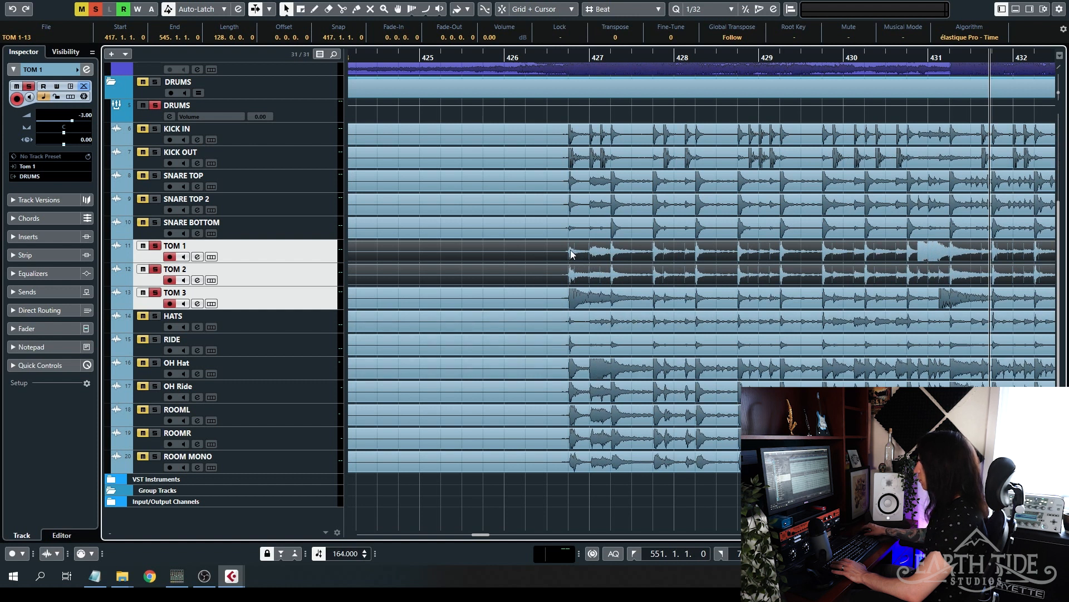
click(578, 281)
shift+click(907, 255)
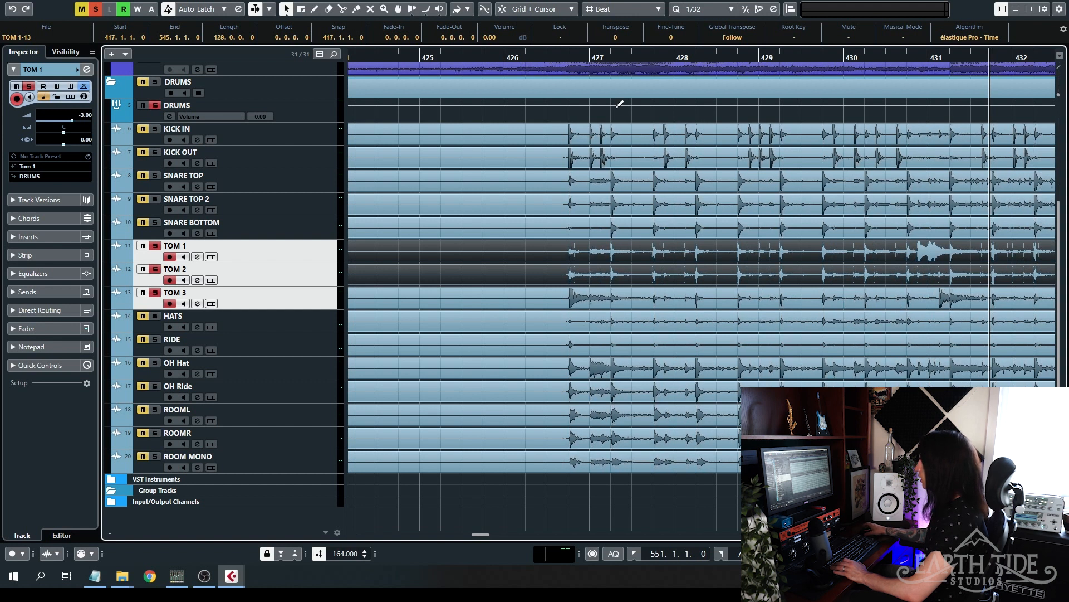
shift+click(651, 301)
scroll(663, 278, up, 2)
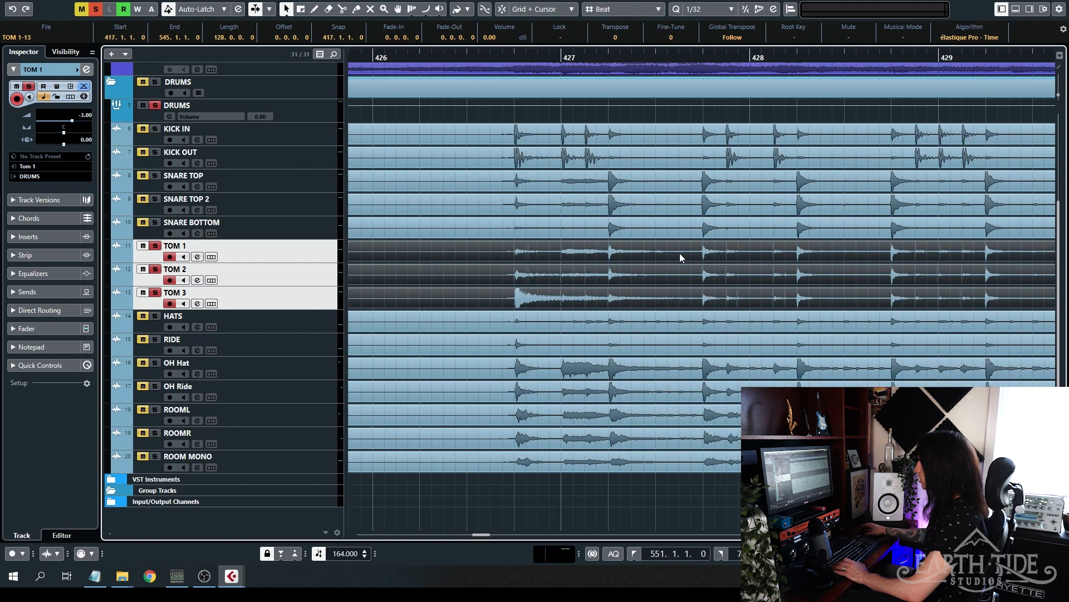
- Split the three tom events at 427.3.4.60 and trim the following parts' start to just before the fill, at 430.4.2.107
key(alt+x)
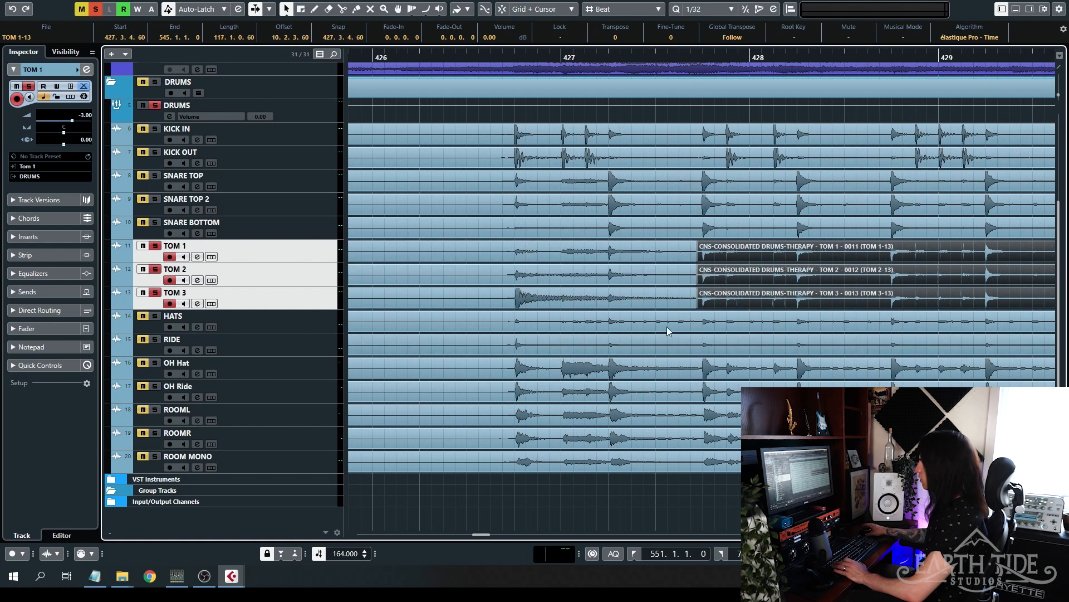
scroll(714, 250, down, 3)
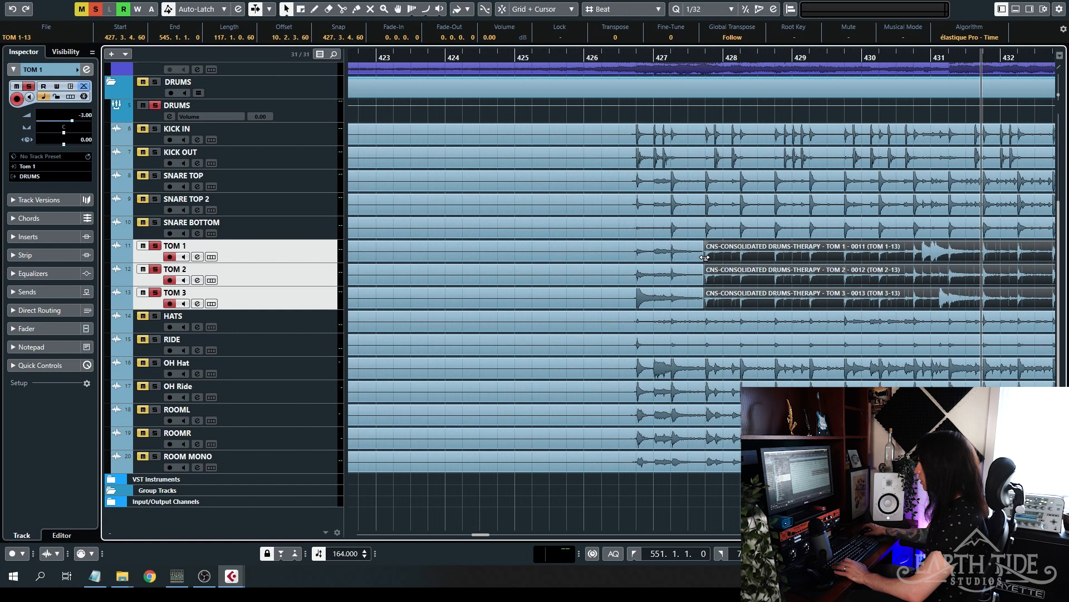
drag(705, 260, 933, 260)
scroll(916, 263, up, 8)
scroll(922, 260, down, 5)
scroll(740, 279, up, 4)
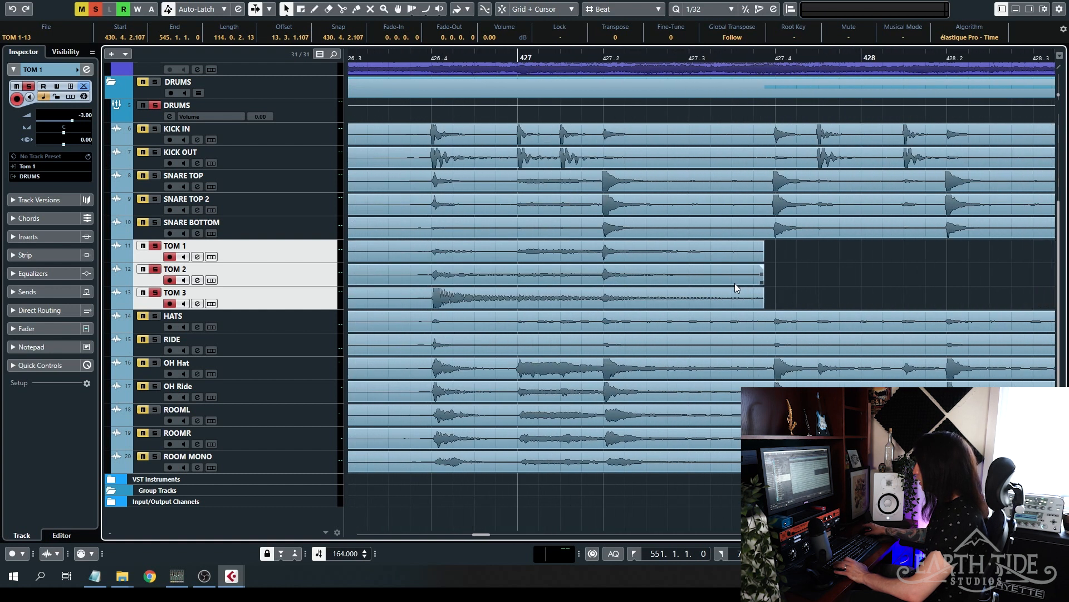
- Select the three earlier tom events and shorten their ends to just before the kick at bar 427, at 426.4.4.105
click(764, 294)
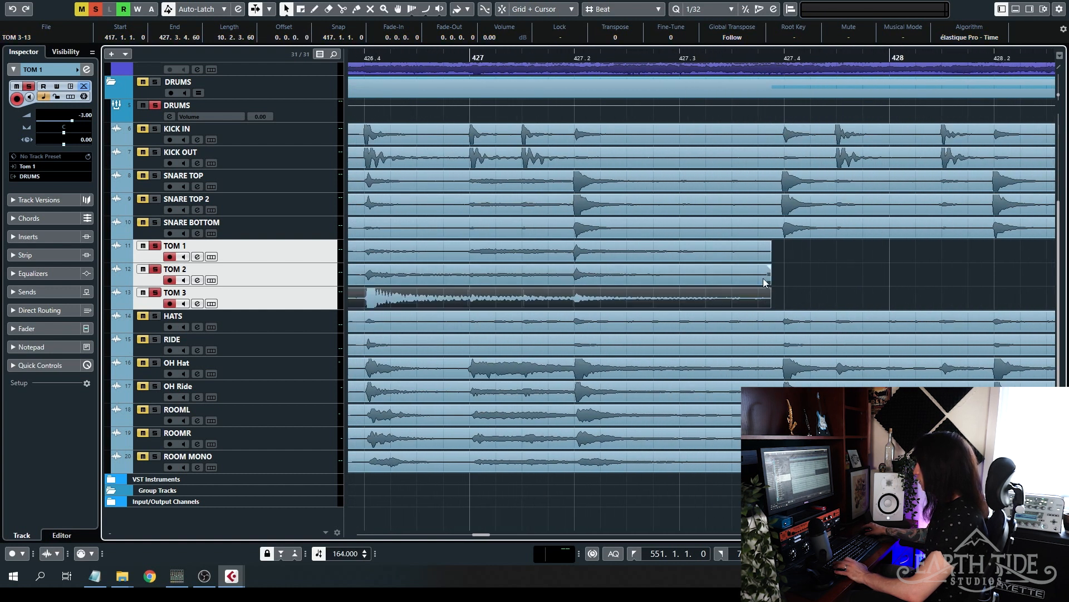
shift+click(763, 278)
shift+click(757, 259)
drag(770, 255, 467, 262)
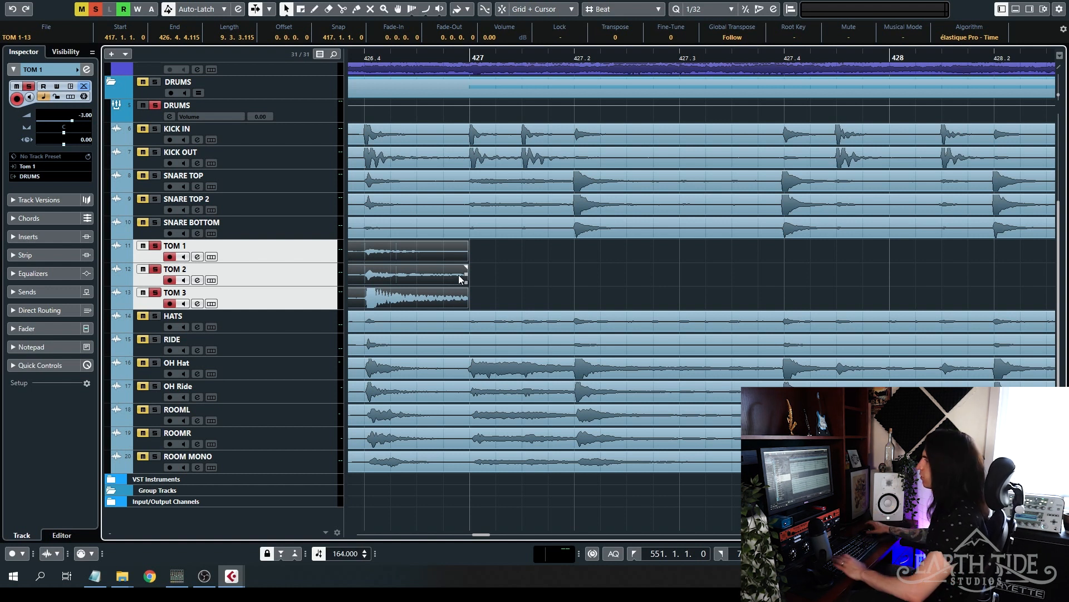
drag(468, 258, 462, 261)
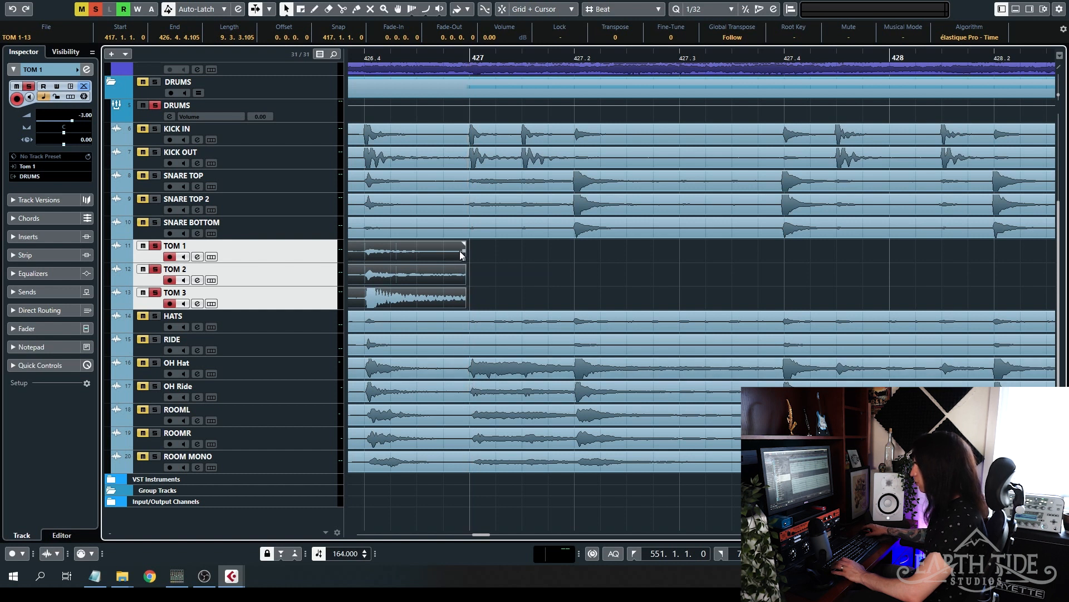
- Split the three tom events just before the 426.4 tom hit, at 426.3.4.114, and delete the parts before it
scroll(490, 273, left, 4)
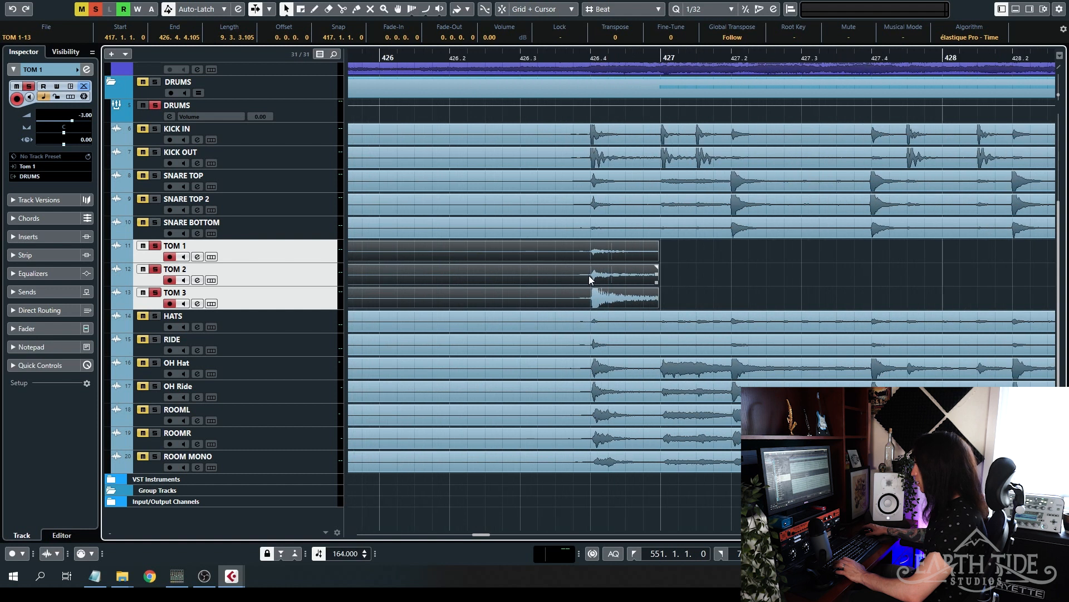
scroll(593, 261, up, 3)
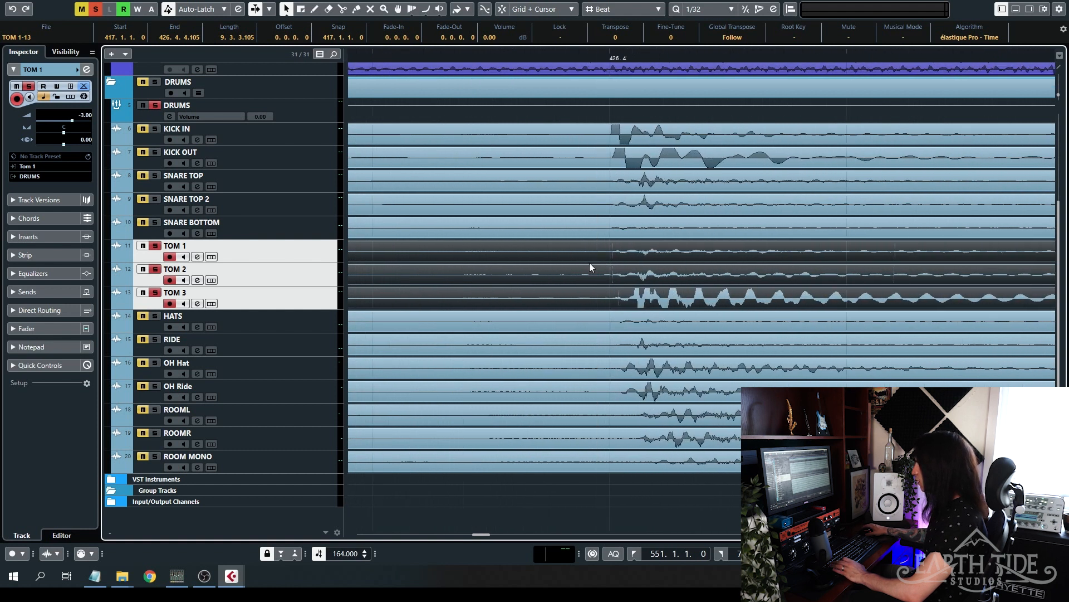
key(ctrl+z)
shift+click(577, 284)
shift+click(576, 296)
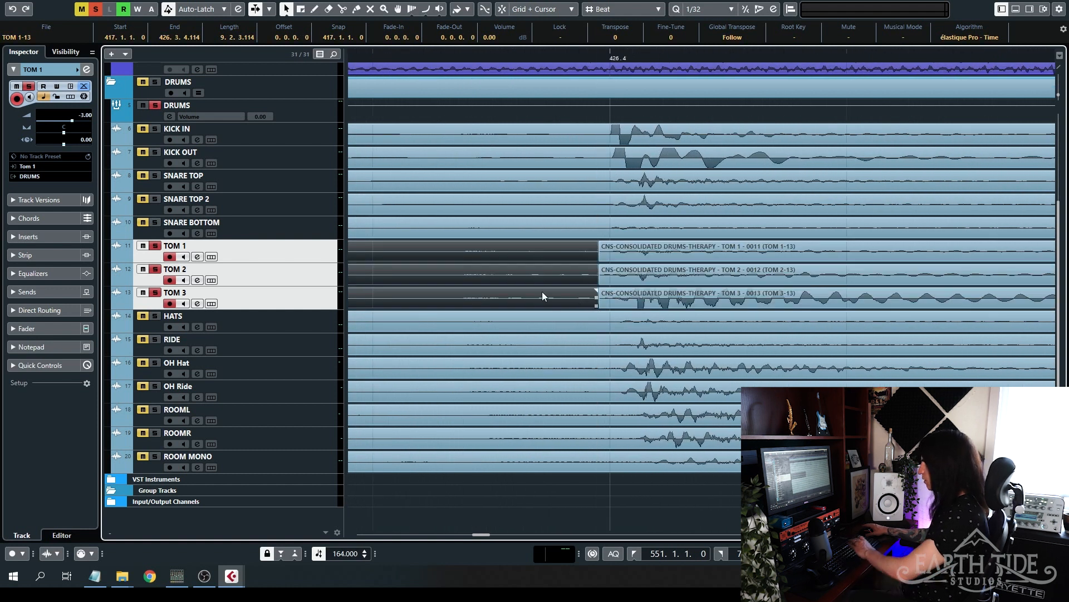
key(Delete)
- Delete the Tom 1 and Tom 2 events at the 426.4 hit, keeping only the Tom 3 event
click(608, 288)
drag(583, 253, 620, 271)
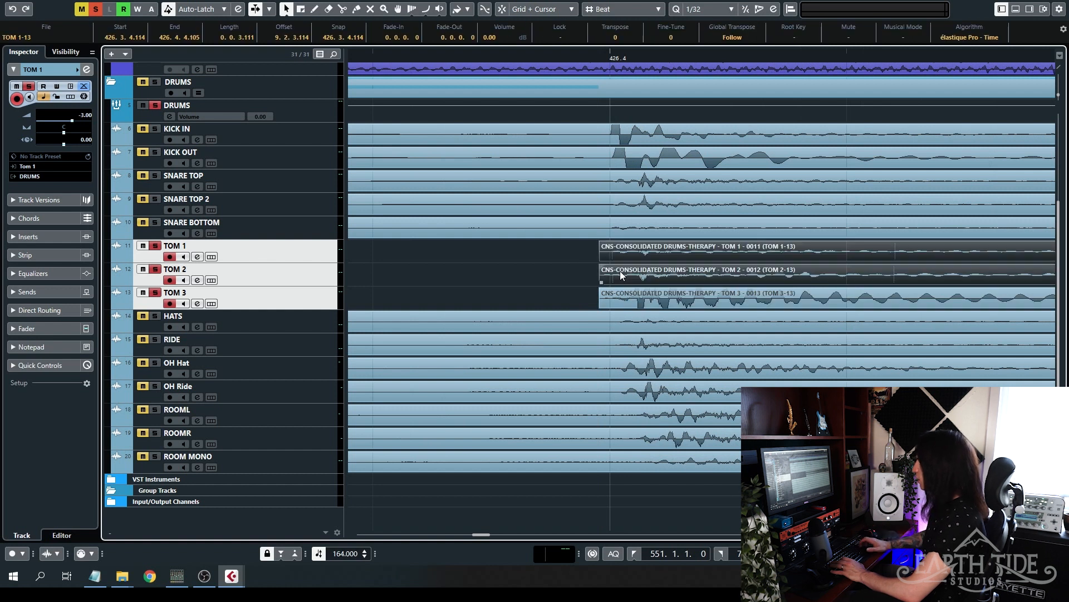
key(Delete)
- Play back the soloed toms from about 426.3 through the isolated Tom 3 hit
scroll(653, 259, down, 5)
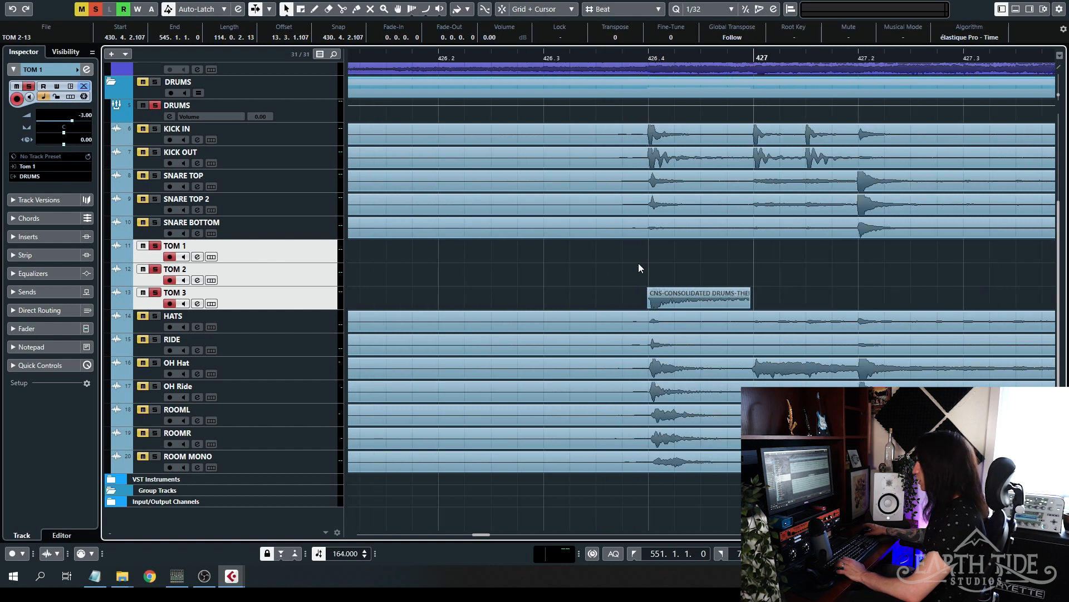
click(557, 68)
key(space)
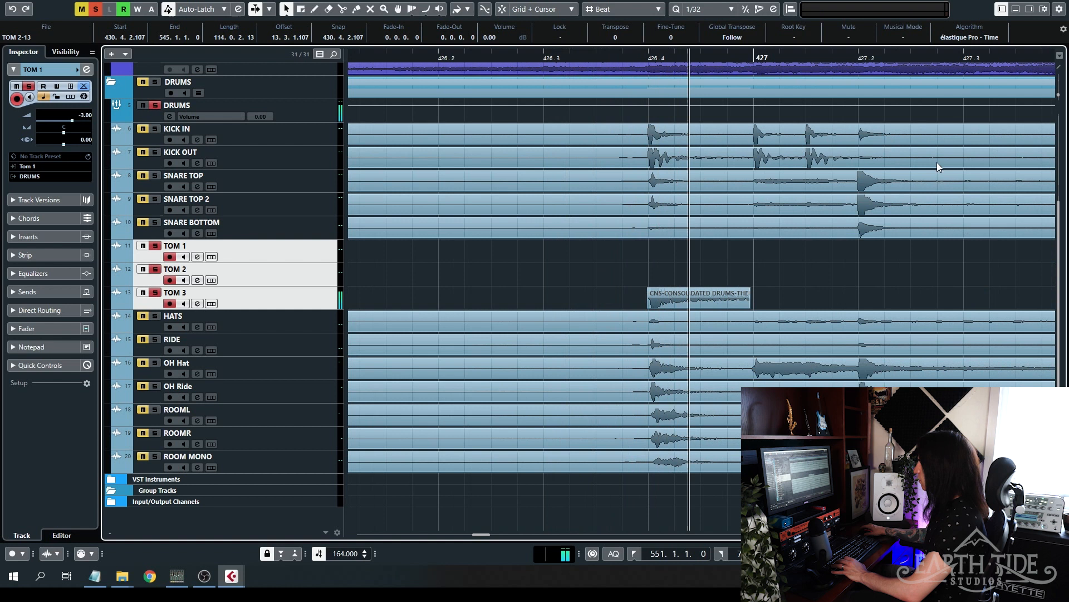
key(space)
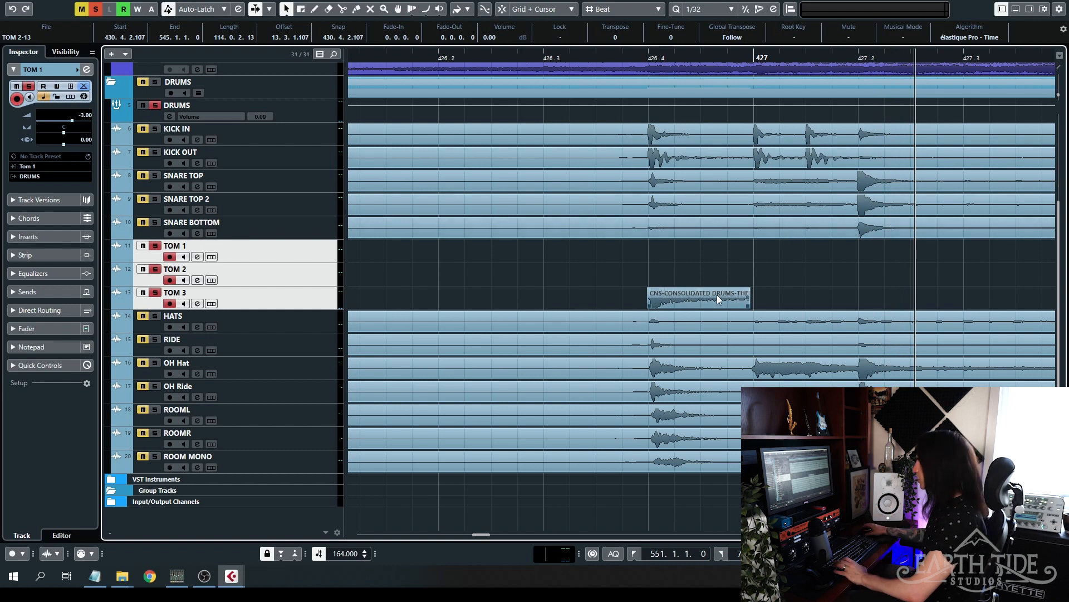
- Trim the start of the Tom 2 and Tom 3 events to just before the Tom 3 hit in bar 431, at 431.1.2.90
scroll(717, 295, down, 5)
scroll(457, 293, right, 3)
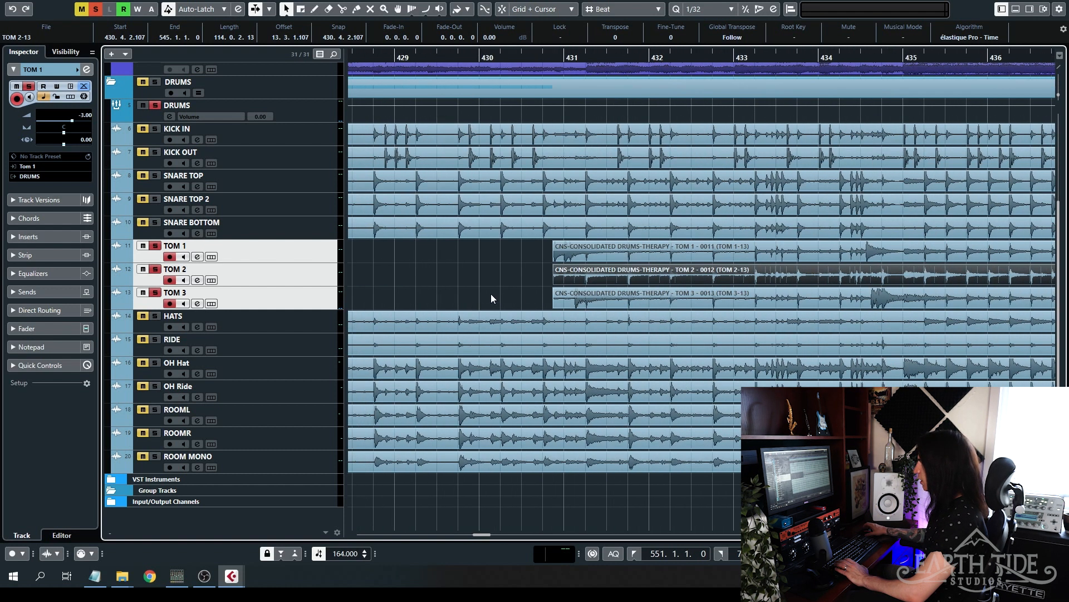
scroll(502, 290, up, 3)
scroll(579, 286, up, 2)
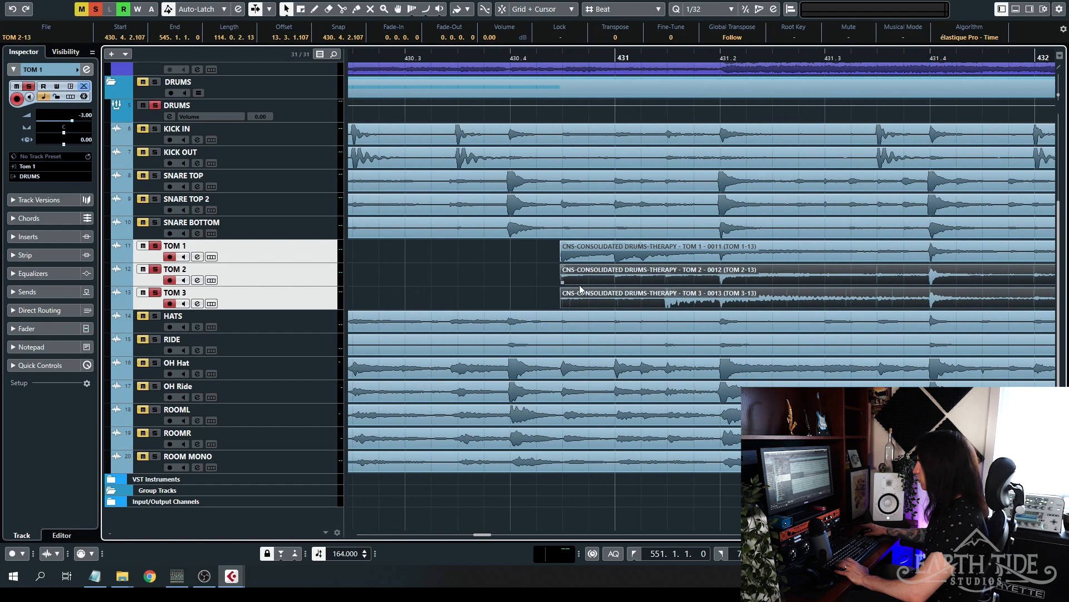
drag(564, 282, 573, 279)
drag(647, 277, 662, 277)
- Split the Tom 1 event just before the snare hit at 431.2, at 431.1.4.107
click(704, 255)
scroll(649, 254, up, 2)
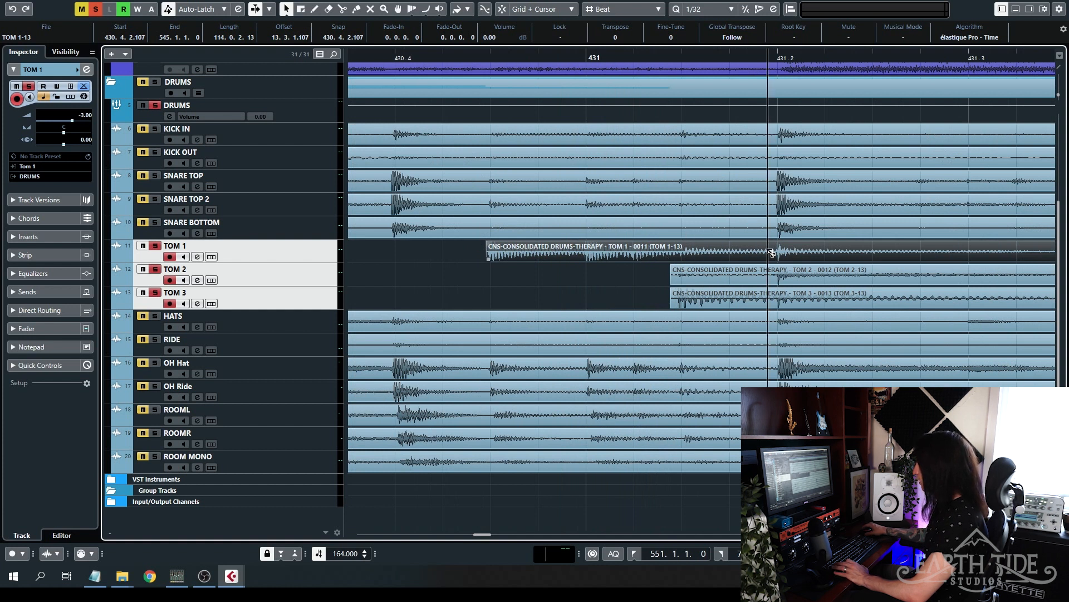
click(826, 281)
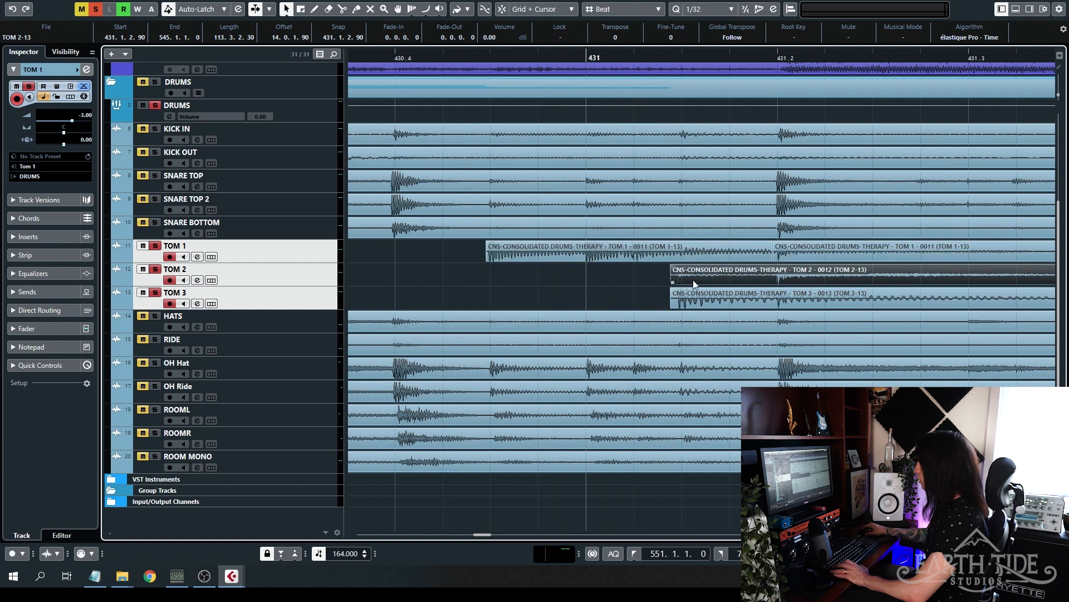
- Split all three tom events at 431.2.4.106 and trim the following parts' start to just before the 431.4 snare hit, at 431.3.4.116
scroll(727, 279, down, 3)
scroll(728, 279, up, 5)
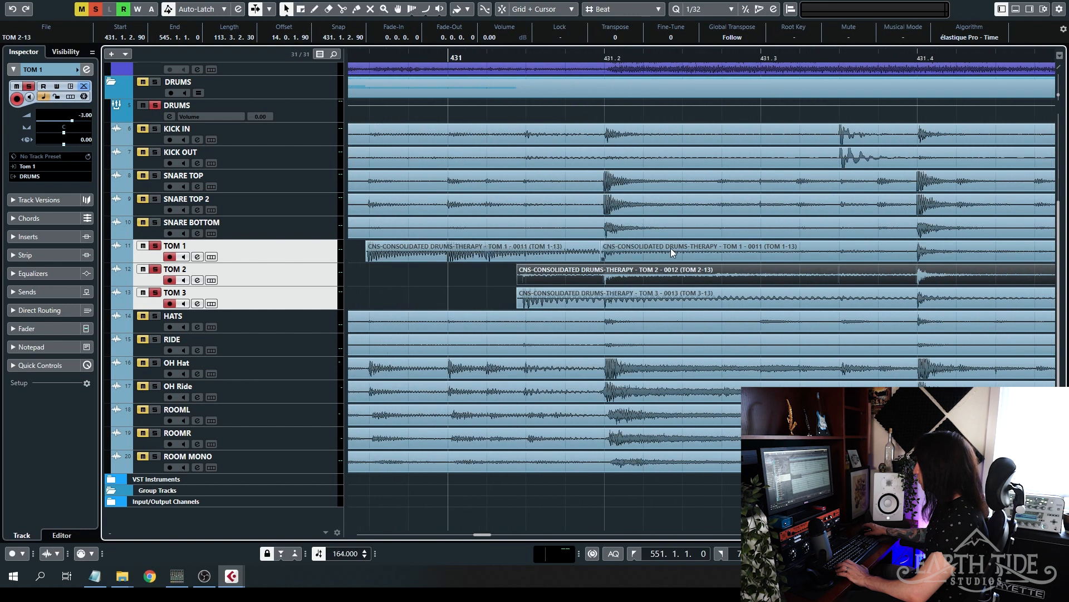
shift+click(902, 259)
shift+click(729, 305)
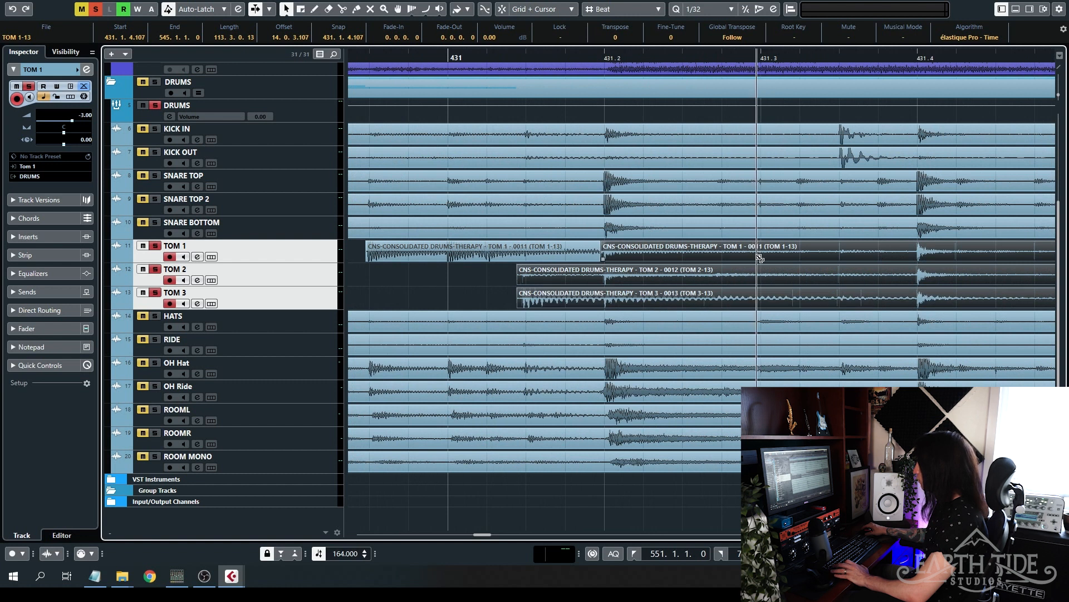
alt+click(758, 258)
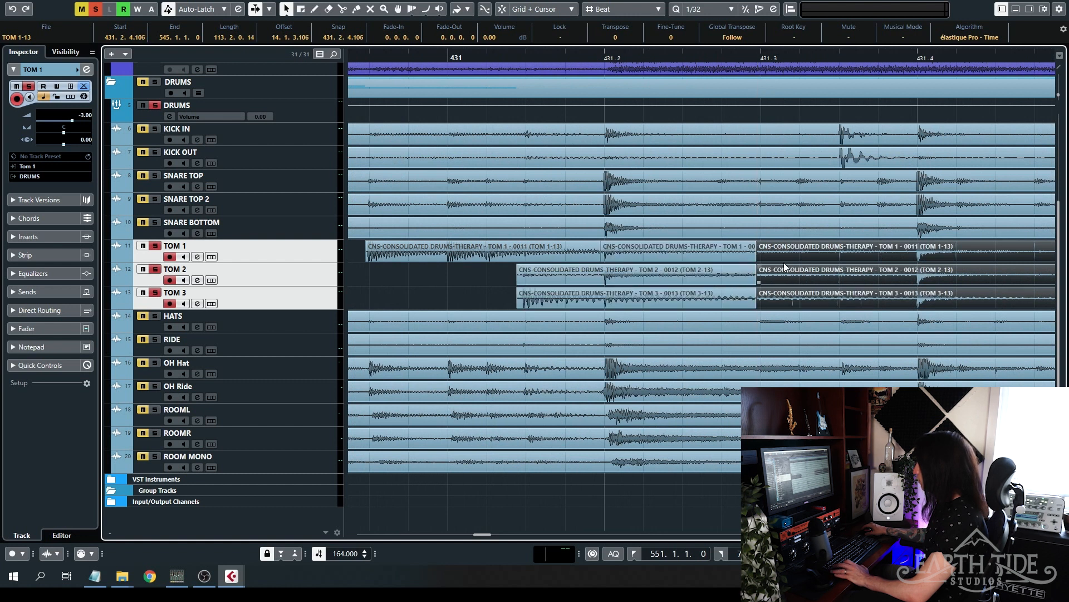
drag(758, 260, 916, 260)
- Delete the leftover Tom 1 piece between 431.2 and 431.3 and the short Tom 2 event beneath it
click(635, 256)
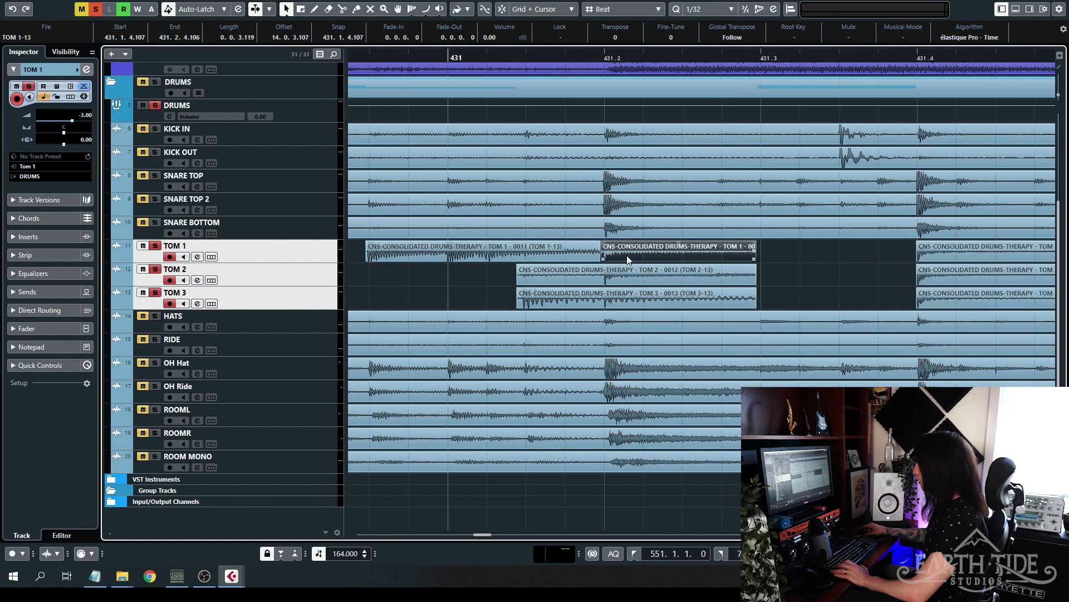
shift+click(630, 280)
key(Delete)
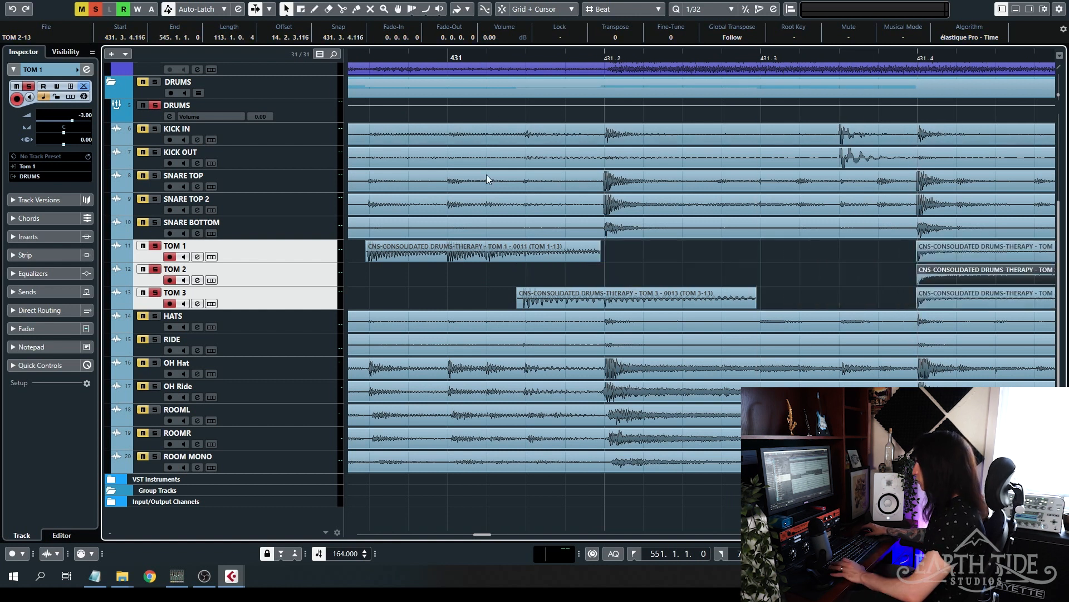
- Play back the soloed toms from just before the Tom 1 hit ahead of bar 431
scroll(690, 255, down, 2)
click(533, 57)
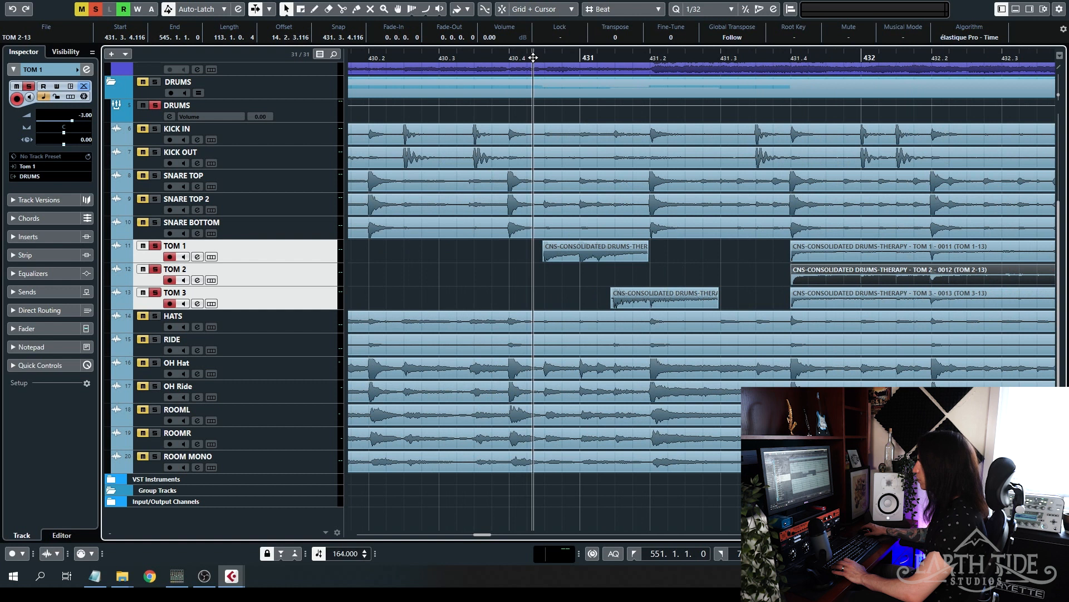
key(space)
scroll(652, 288, up, 3)
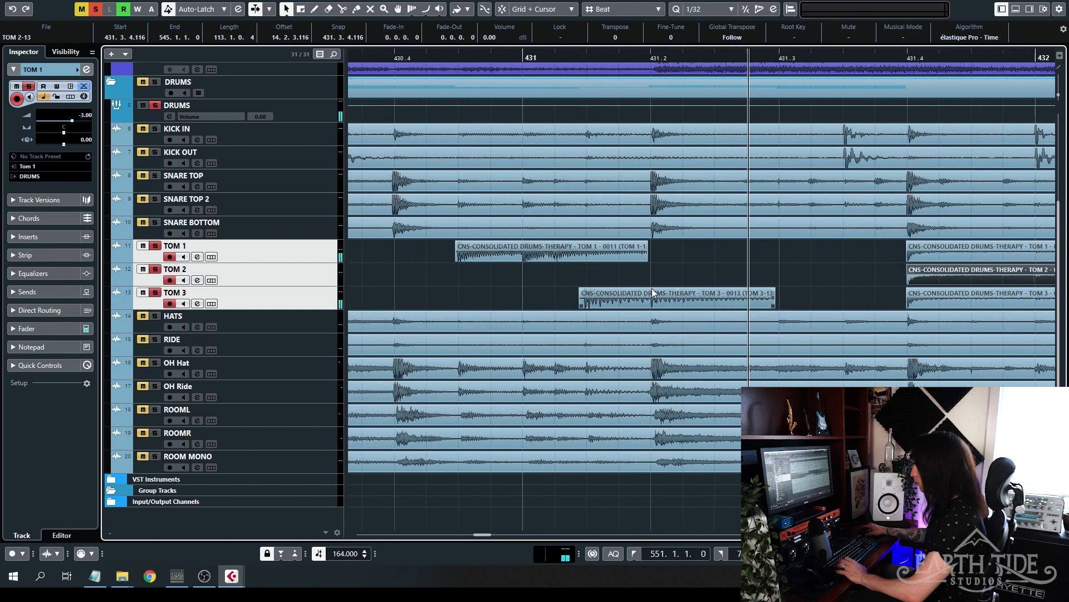
- Split the Tom 3 event just before the snare hit at 431.2 and delete its tail
alt+click(640, 304)
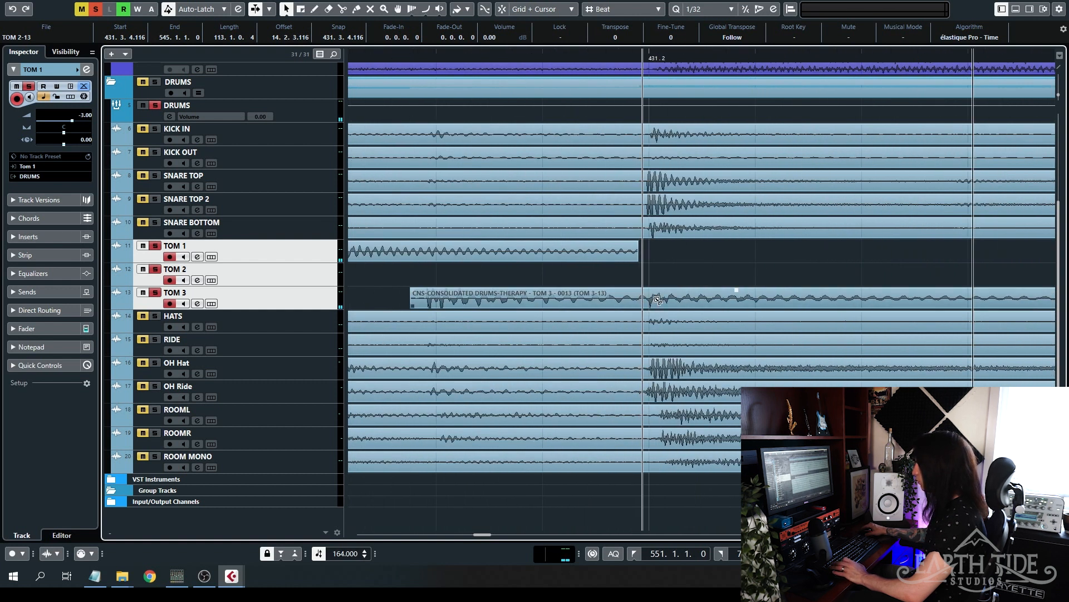
click(668, 298)
key(Delete)
scroll(657, 249, down, 2)
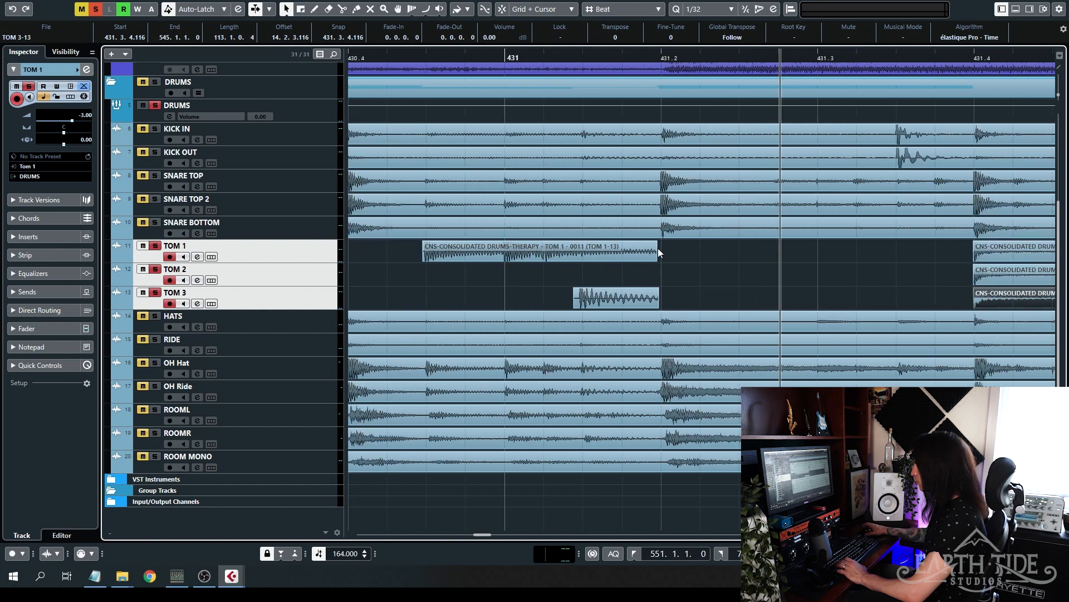
- Select the Tom 1 event at bar 431 and play back the shortened tom fill
click(642, 256)
scroll(644, 300, down, 3)
key(KP_0)
key(space)
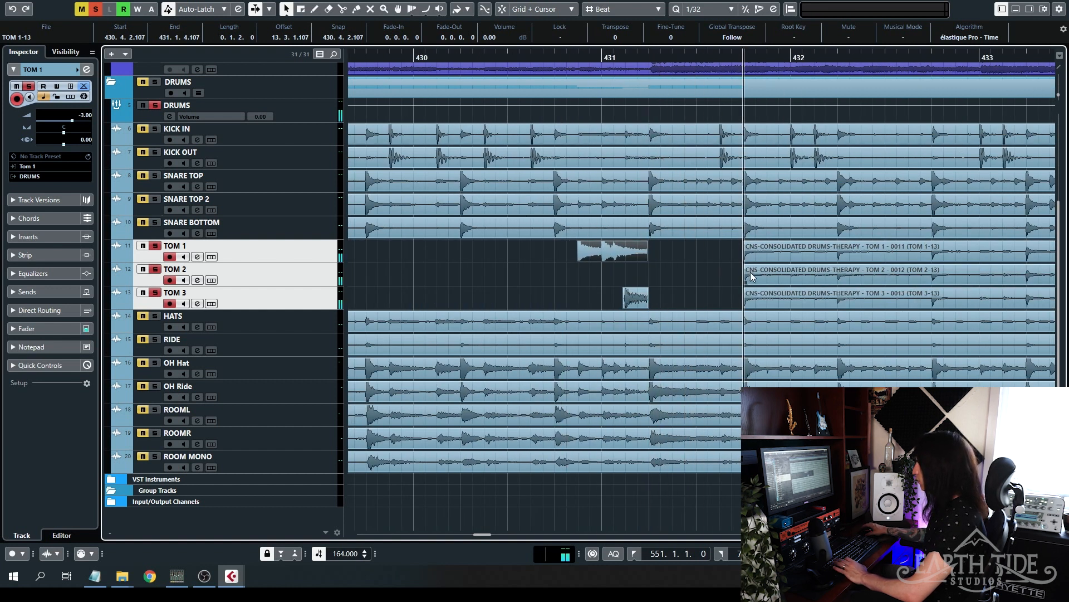
- Select the short Tom 1 and Tom 3 events around bar 431 and give them a fade-out of 0.0.0.2
scroll(720, 266, down, 2)
scroll(640, 266, down, 1)
scroll(641, 266, right, 3)
drag(511, 248, 533, 297)
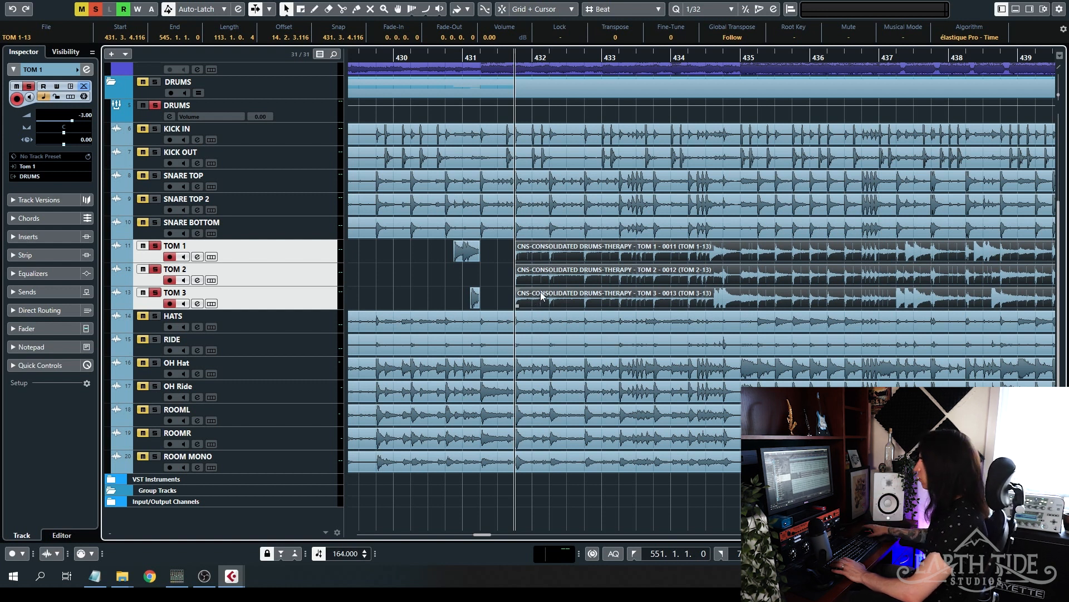
scroll(564, 273, left, 5)
drag(513, 256, 845, 298)
scroll(853, 268, up, 6)
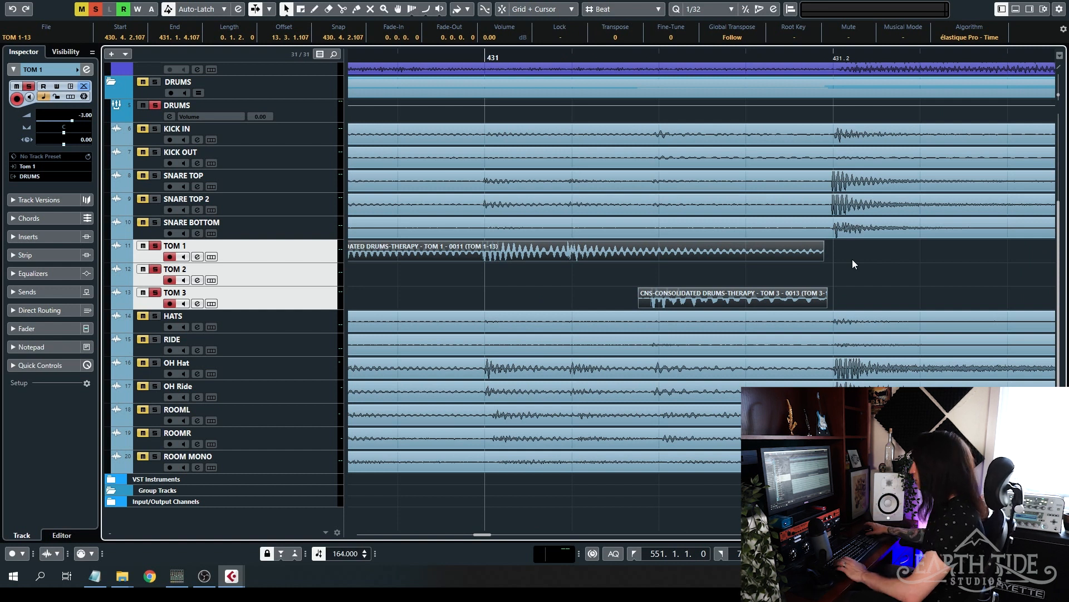
scroll(852, 259, up, 3)
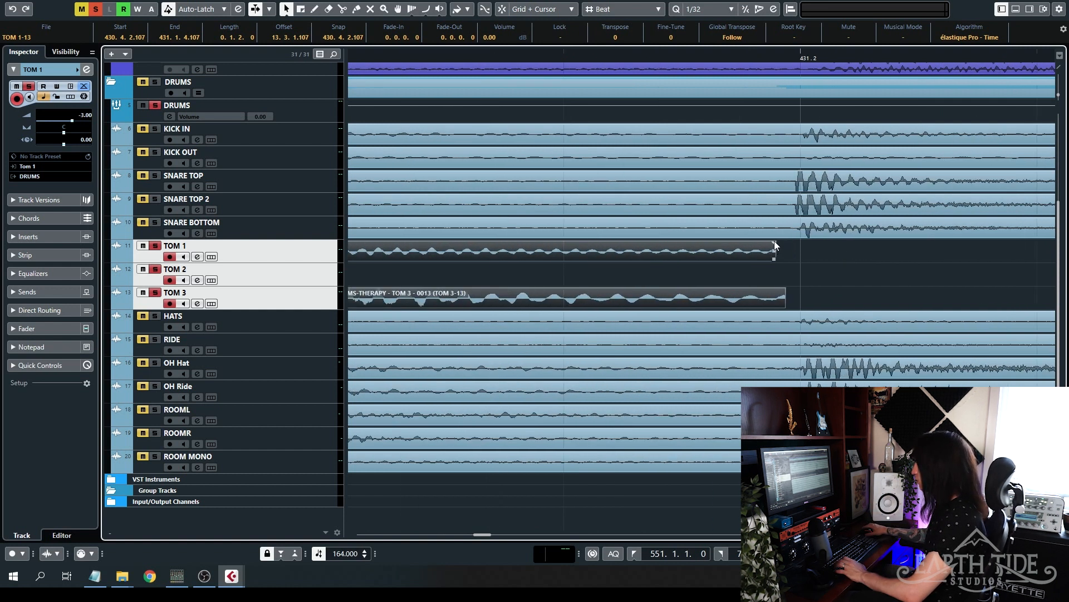
drag(774, 242, 770, 241)
scroll(771, 242, down, 5)
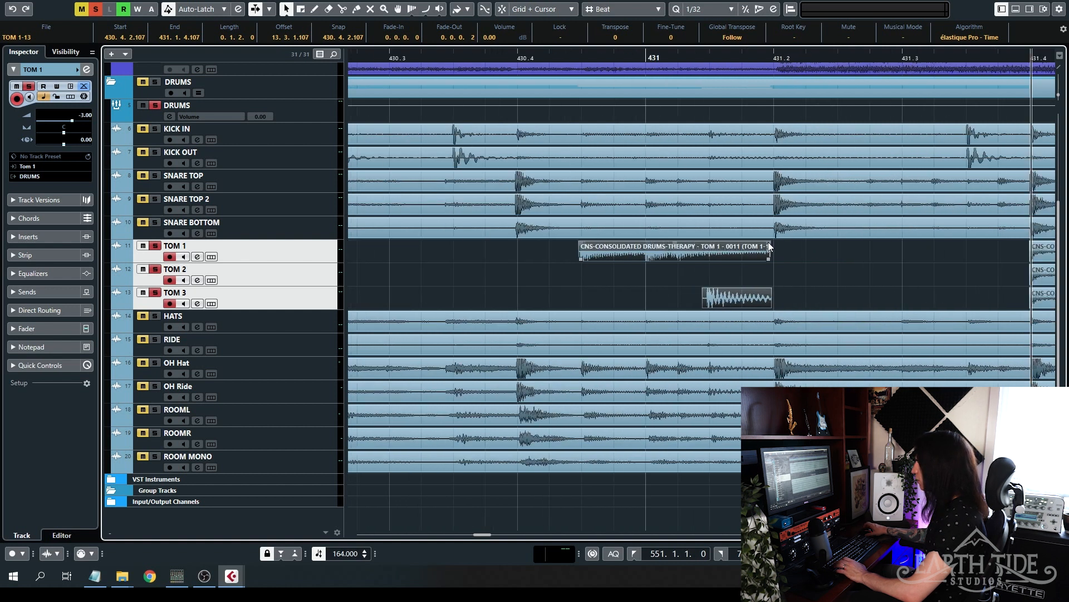
- Add a fade-in of 0.0.0.1 to the selected Tom 1 and Tom 3 events
scroll(578, 256, up, 4)
scroll(598, 249, up, 3)
drag(601, 245, 605, 243)
scroll(606, 243, down, 6)
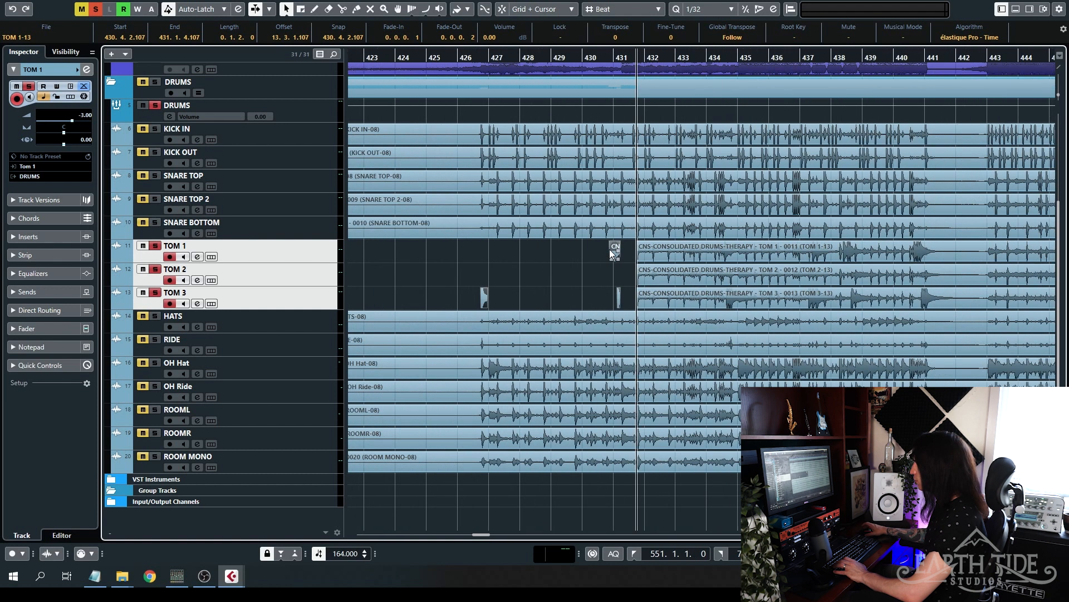
- Solo the whole DRUMS folder and play back the cleaned toms in context from before bar 427 and again from before bar 431
click(478, 51)
key(space)
click(156, 82)
key(space)
key(space)
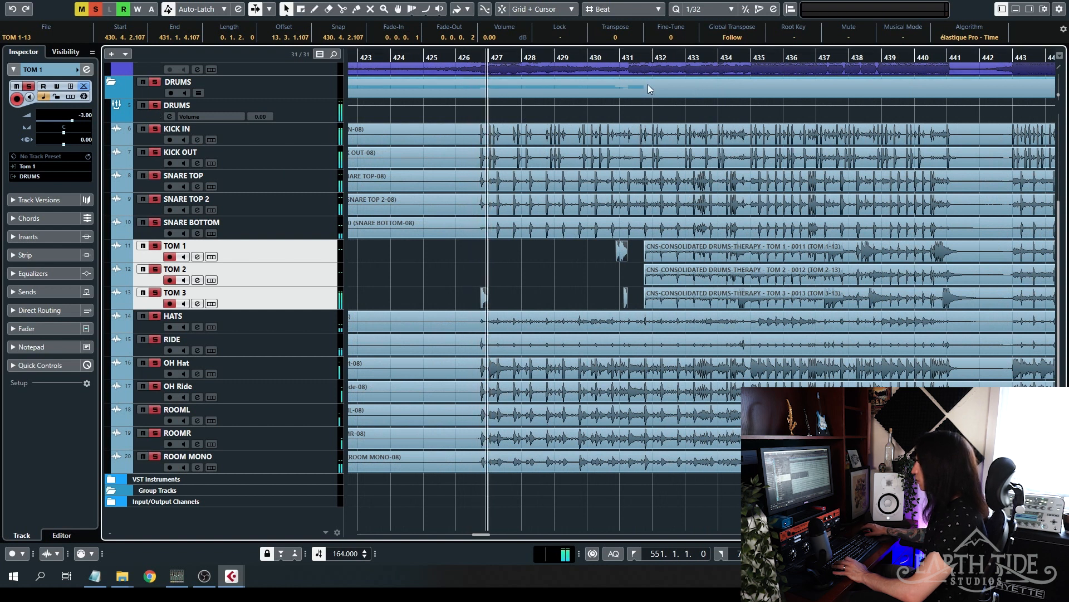
click(605, 56)
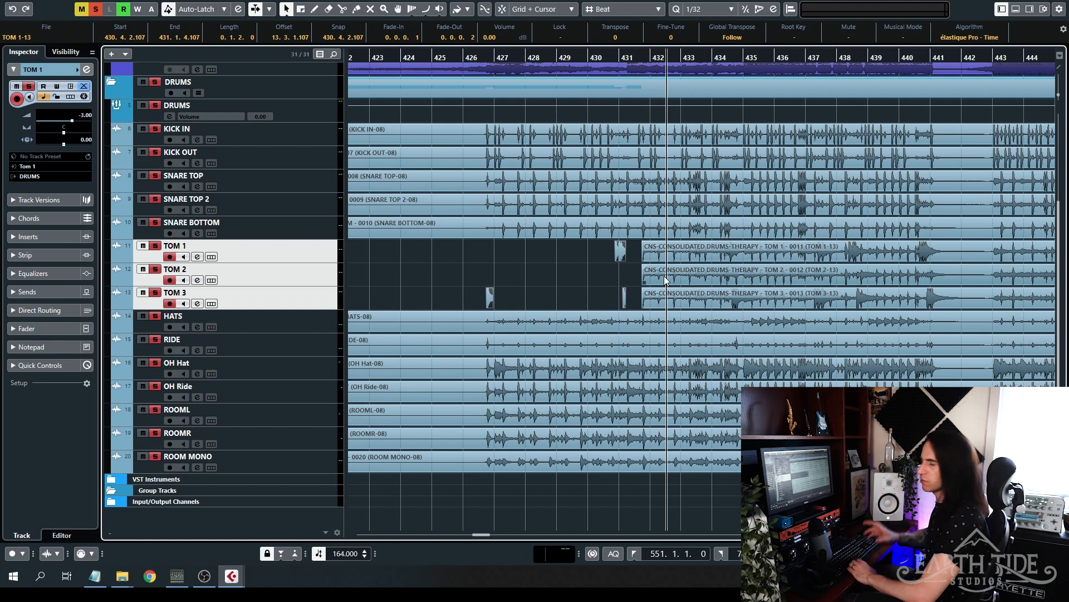
- Review the short tom hits at bar 431 and select an isolated Tom 3 sample event near bar 1257 to copy
click(593, 252)
scroll(623, 299, up, 8)
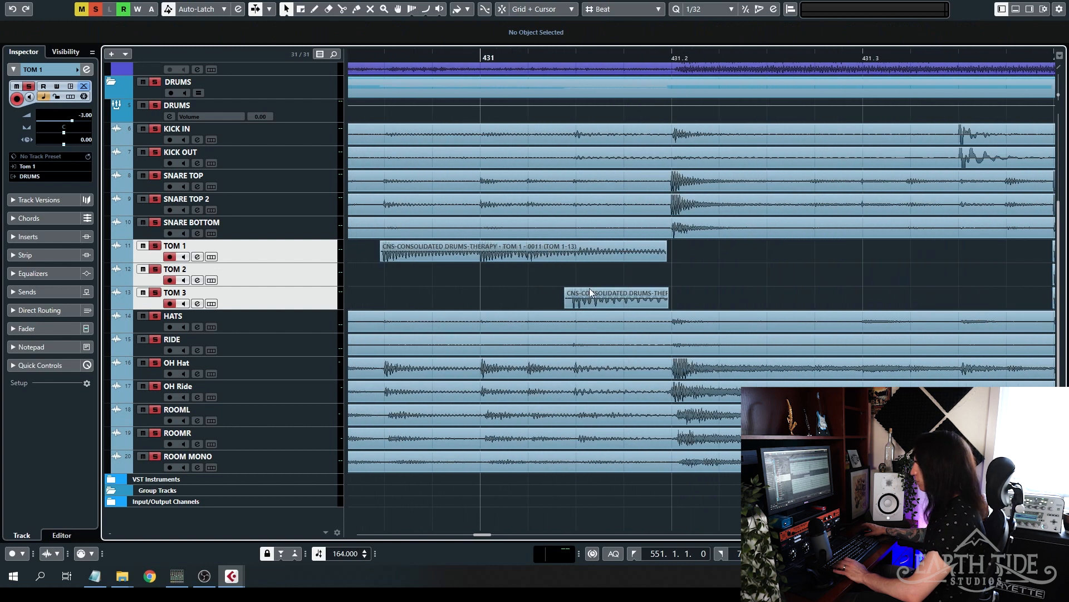
scroll(613, 296, down, 6)
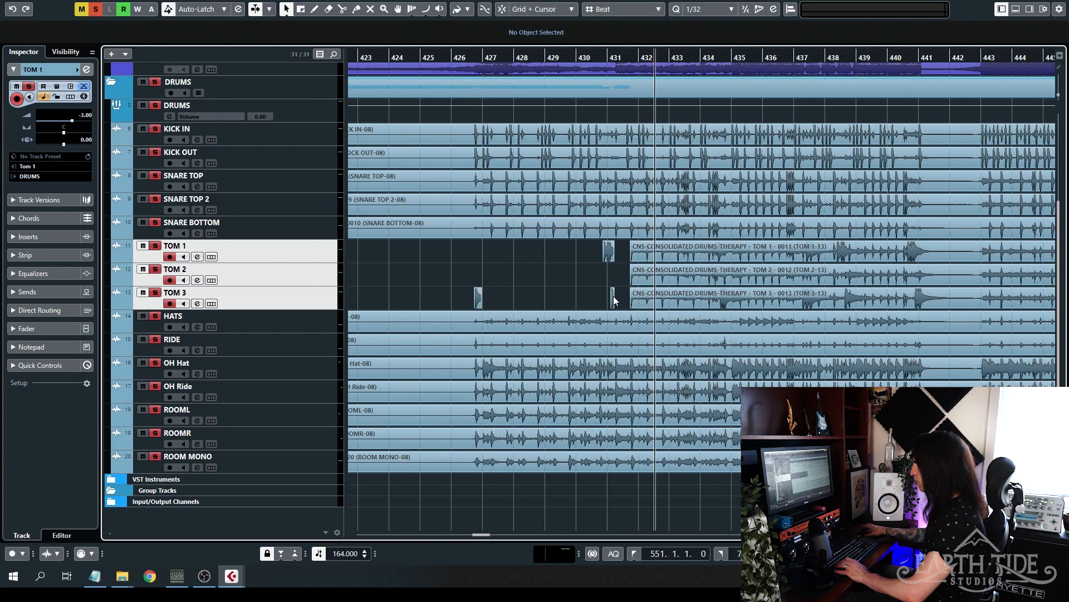
scroll(614, 297, up, 2)
scroll(614, 300, up, 5)
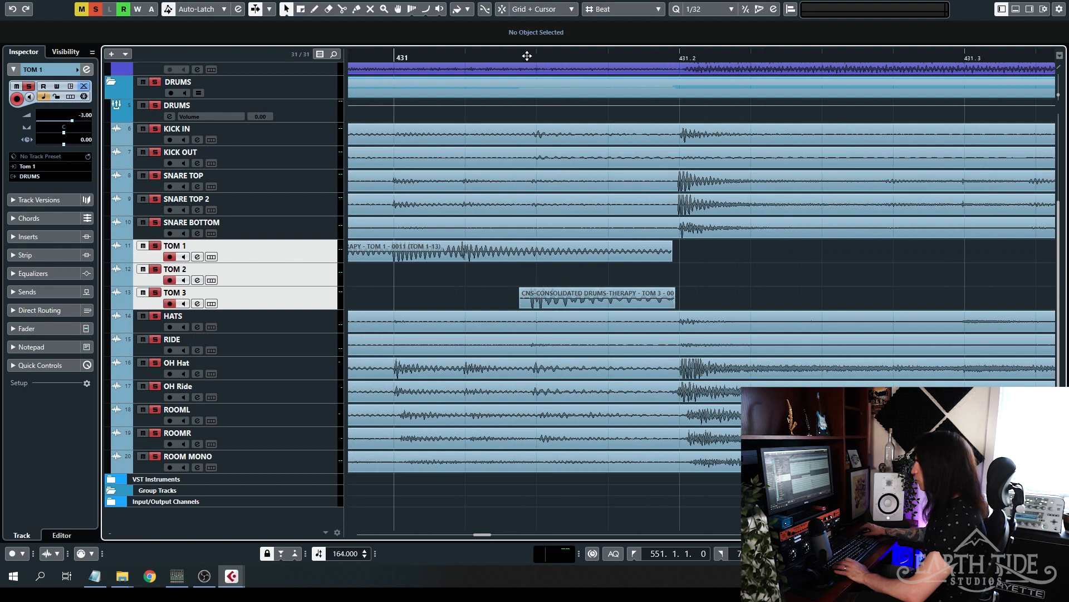
scroll(587, 217, down, 12)
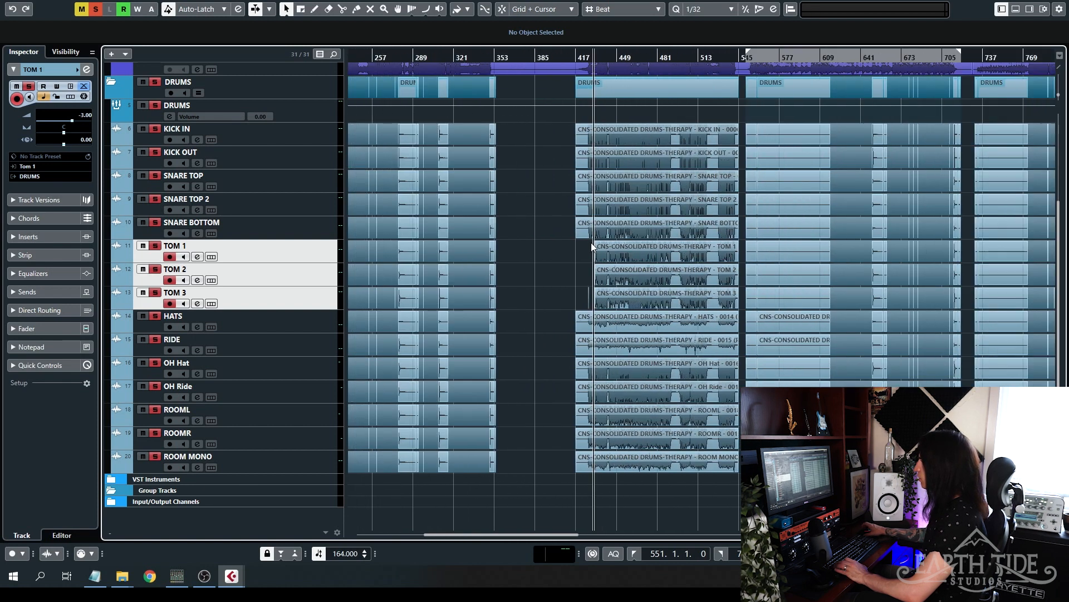
scroll(591, 243, down, 6)
scroll(509, 296, up, 8)
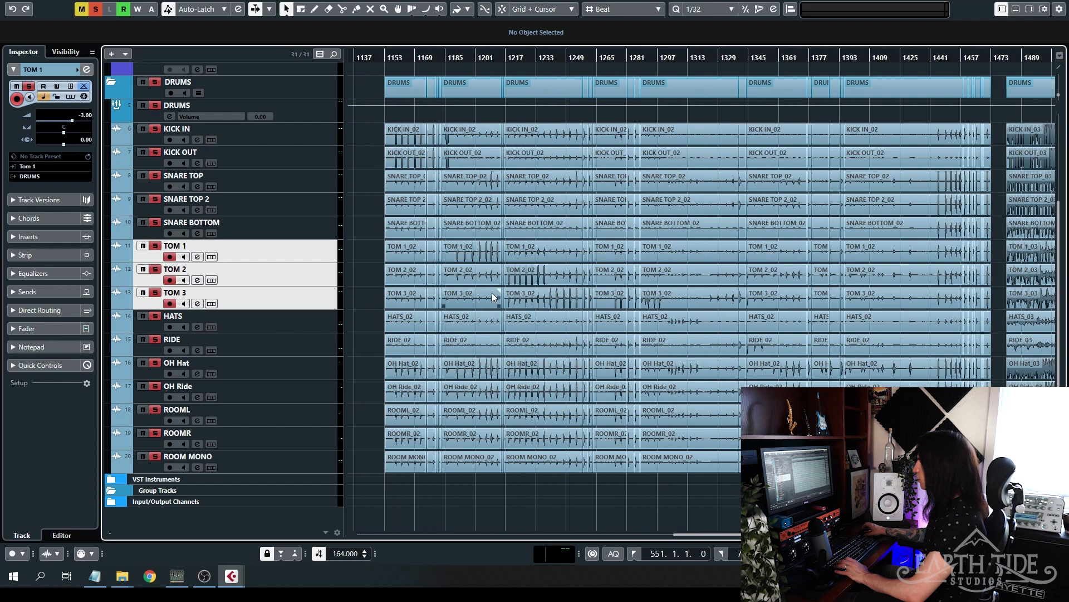
scroll(532, 310, up, 3)
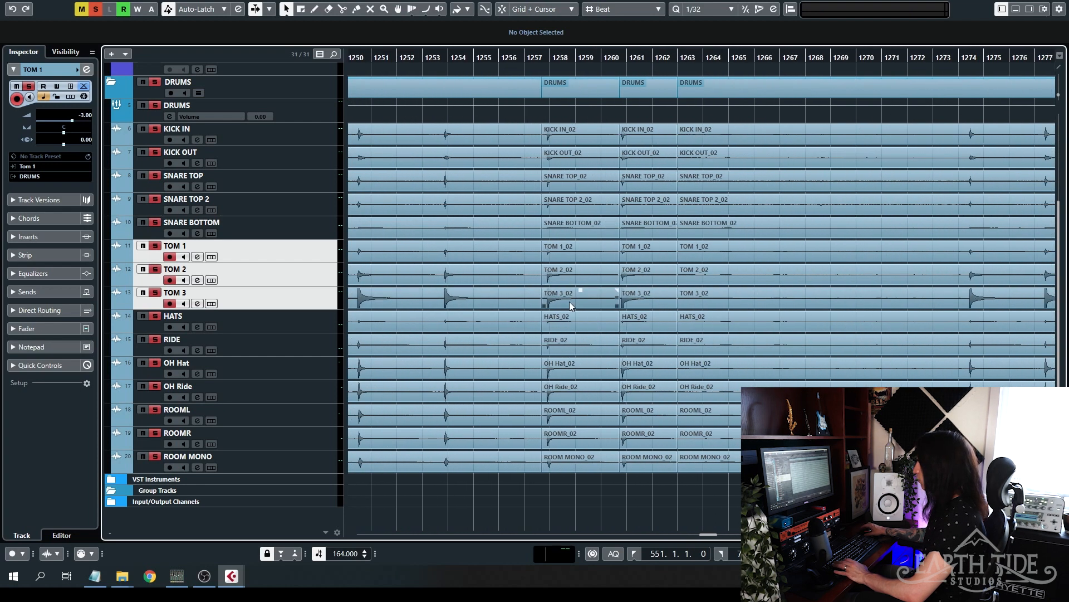
click(607, 302)
- Paste the copied Tom 3 sample on the Tom 3 track at the short hit just after bar 431
scroll(606, 304, down, 7)
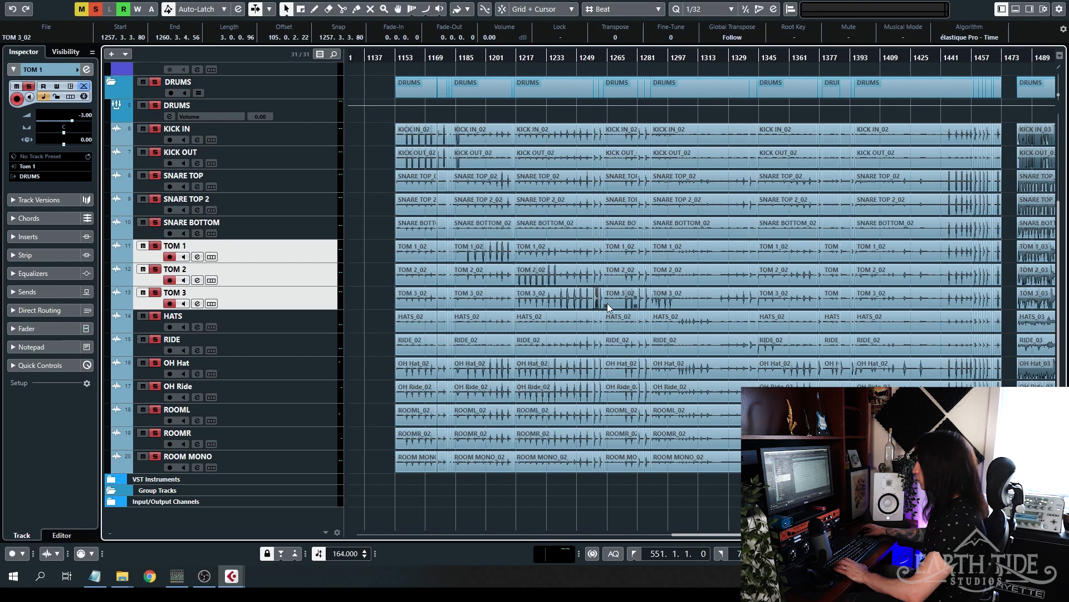
scroll(532, 290, up, 5)
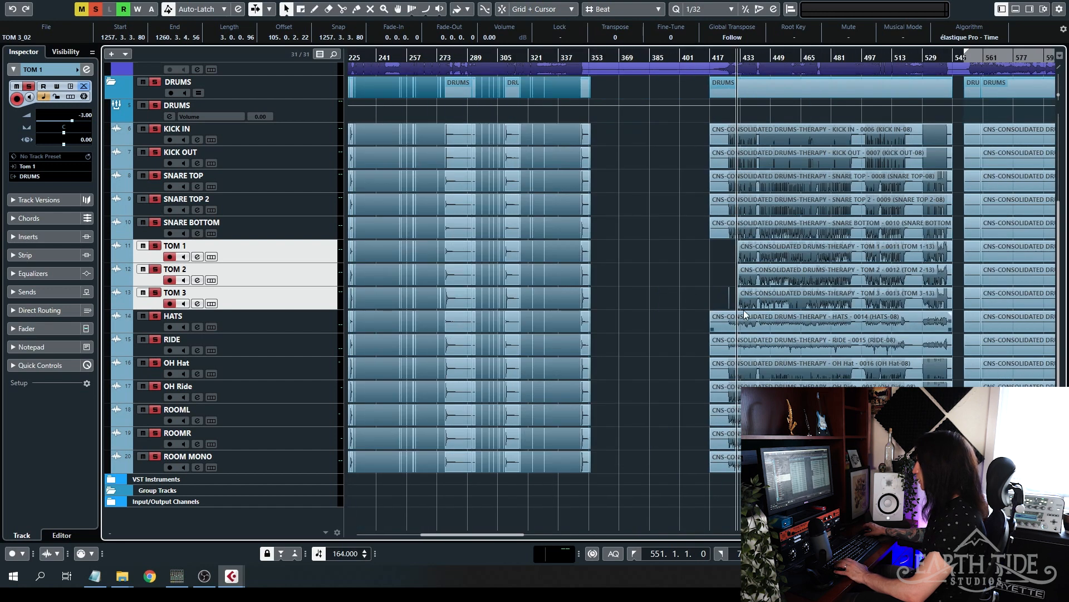
scroll(741, 301, up, 4)
scroll(805, 288, up, 5)
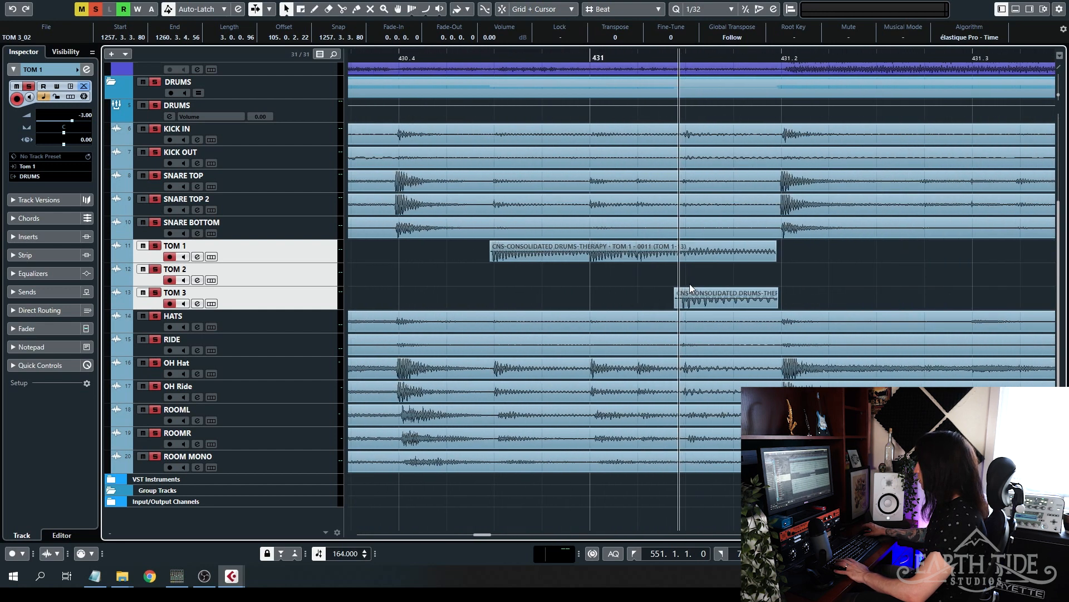
click(652, 52)
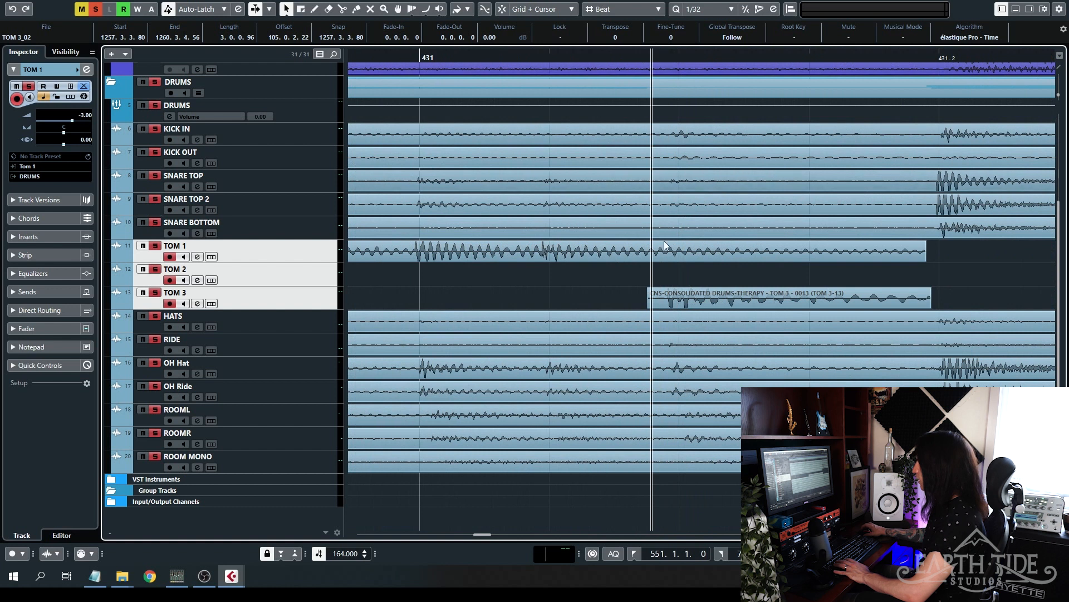
click(269, 296)
click(699, 297)
- Align the pasted Tom 3 sample with the original hit's transient and trim its start to 431.1.2.72
drag(978, 288, 675, 311)
scroll(675, 310, up, 3)
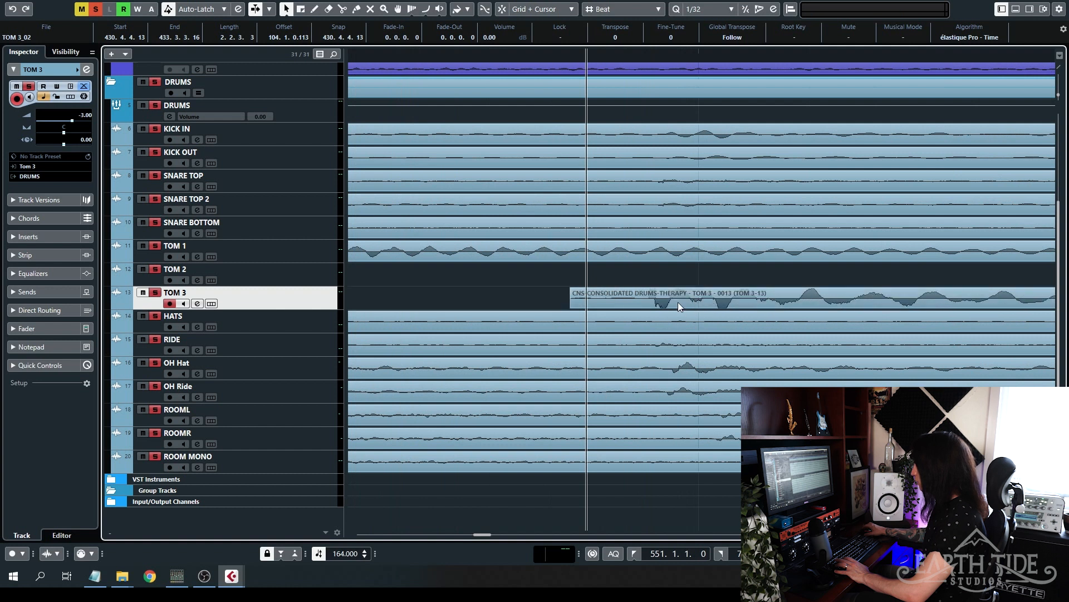
scroll(677, 302, up, 2)
drag(666, 303, 600, 296)
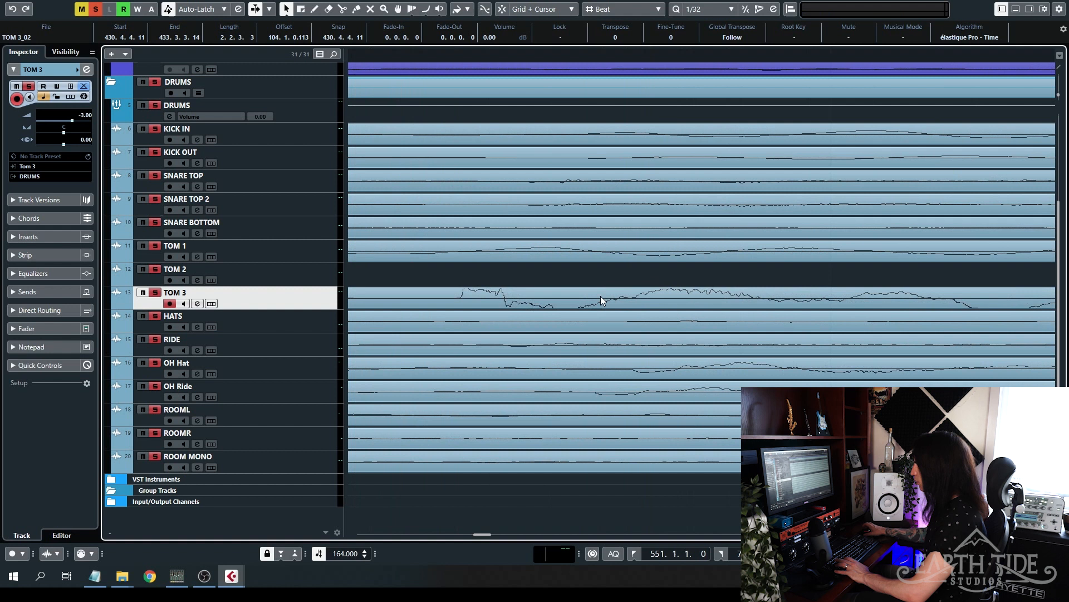
scroll(601, 296, down, 5)
drag(396, 306, 461, 305)
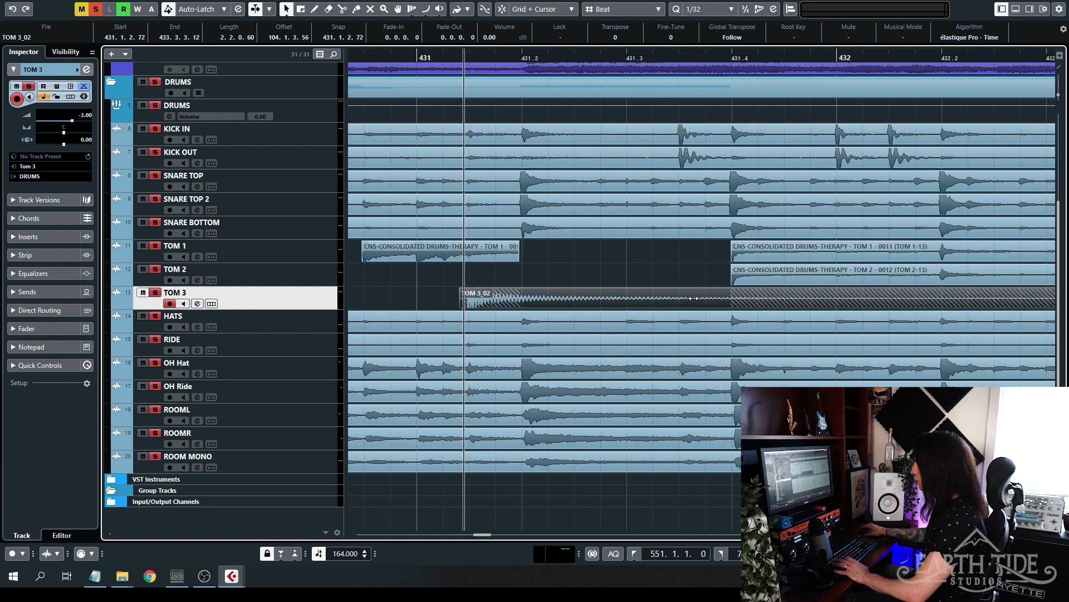
- Shorten the pasted Tom 3 sample so it ends at 431.4.2.56, just over the next tom event, and play back the fill
scroll(881, 298, down, 3)
drag(991, 304, 753, 305)
scroll(760, 306, up, 5)
scroll(778, 307, down, 3)
drag(765, 301, 798, 293)
scroll(798, 295, down, 4)
key(space)
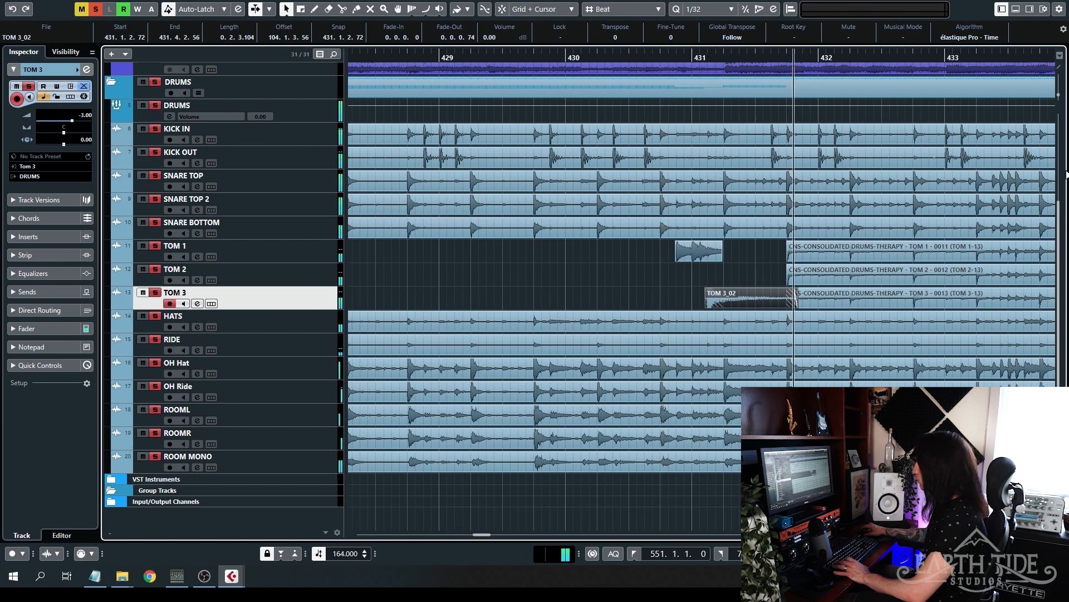
click(670, 58)
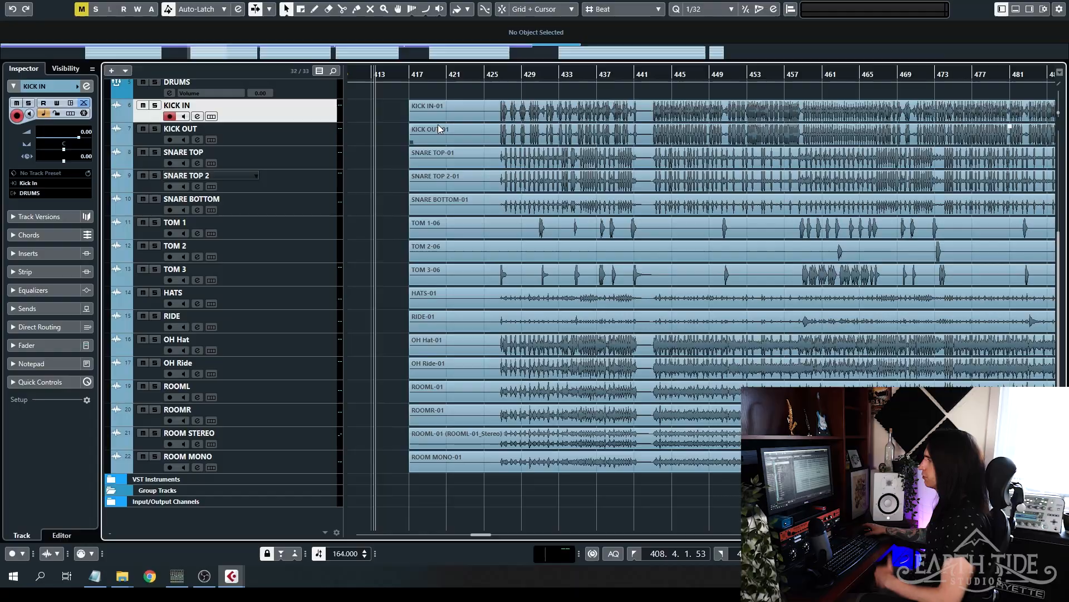
- Set the locators to the KICK IN event of the THERAPY song, spanning bars 417 to 545
scroll(437, 125, up, 3)
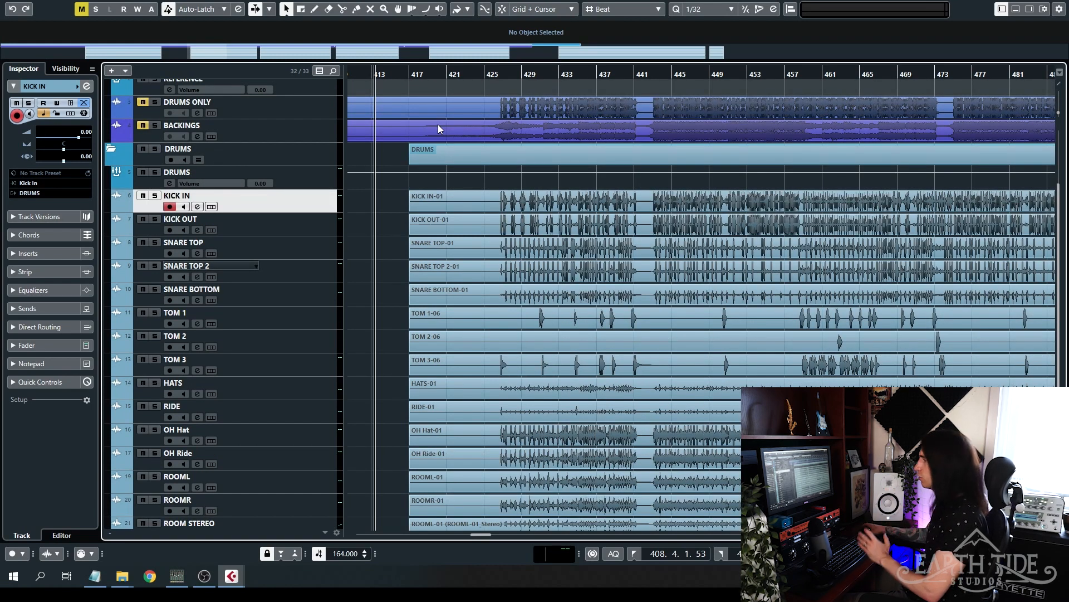
scroll(429, 122, up, 3)
click(427, 96)
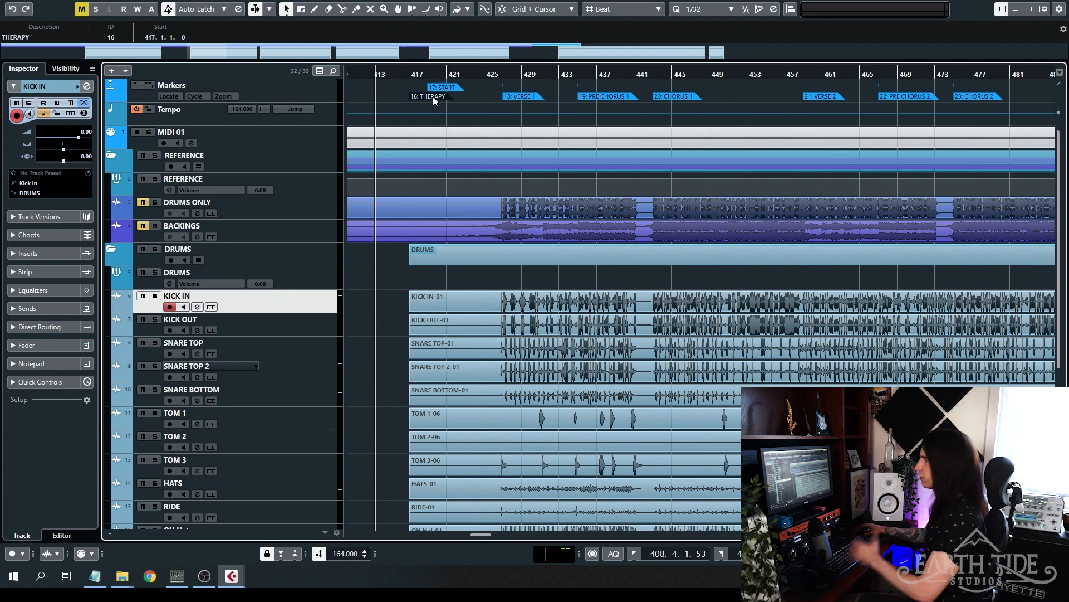
click(461, 296)
scroll(460, 297, down, 2)
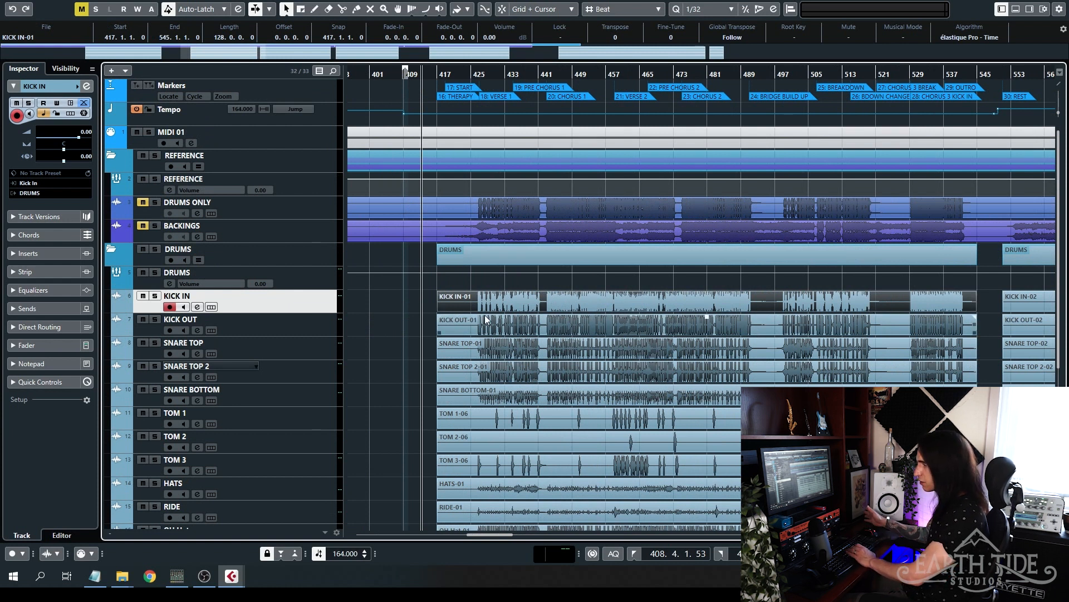
key(p)
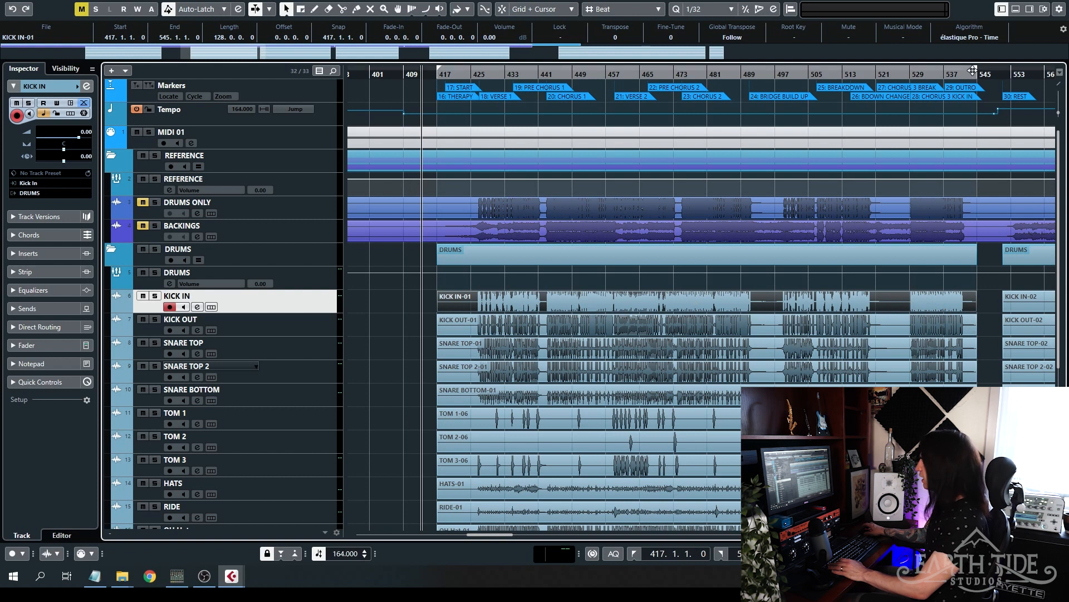
click(418, 352)
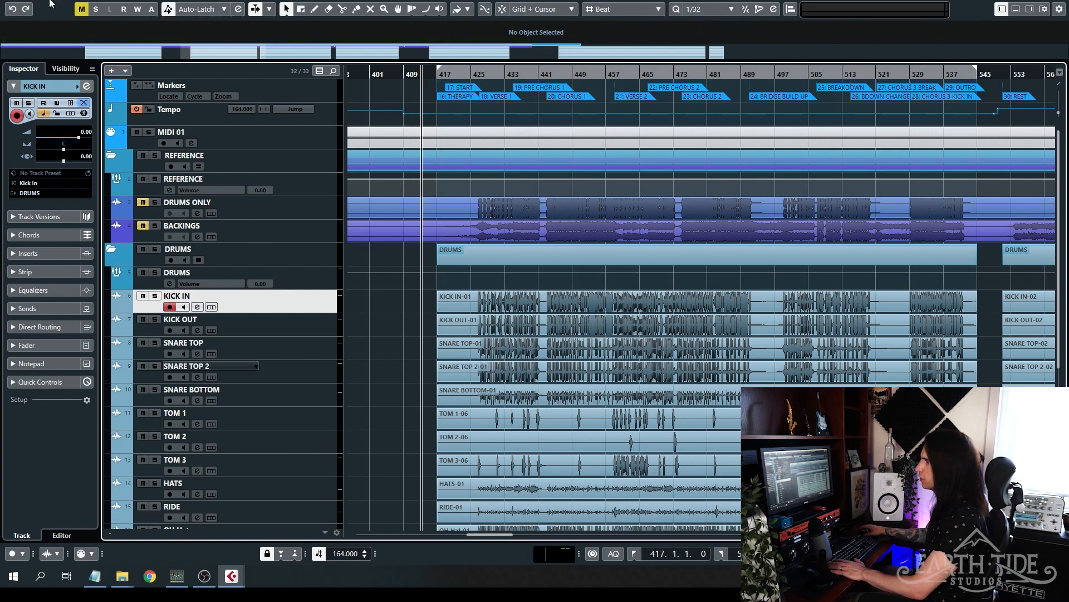
- Open the audio mixdown export settings, choose to export multiple channels, and move the dialog clear of the track list
click(31, 1)
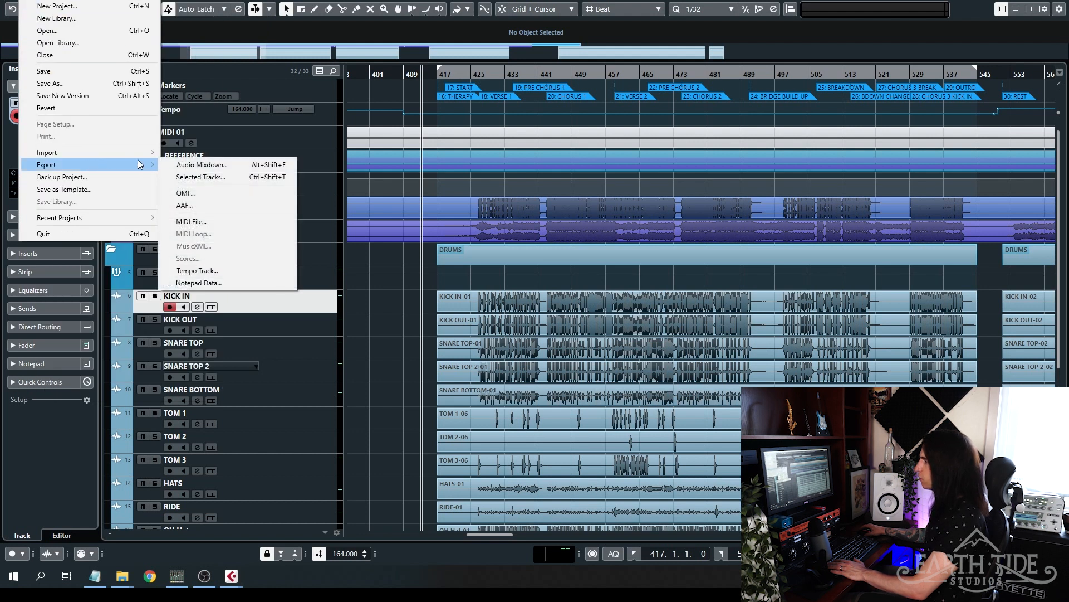
click(195, 165)
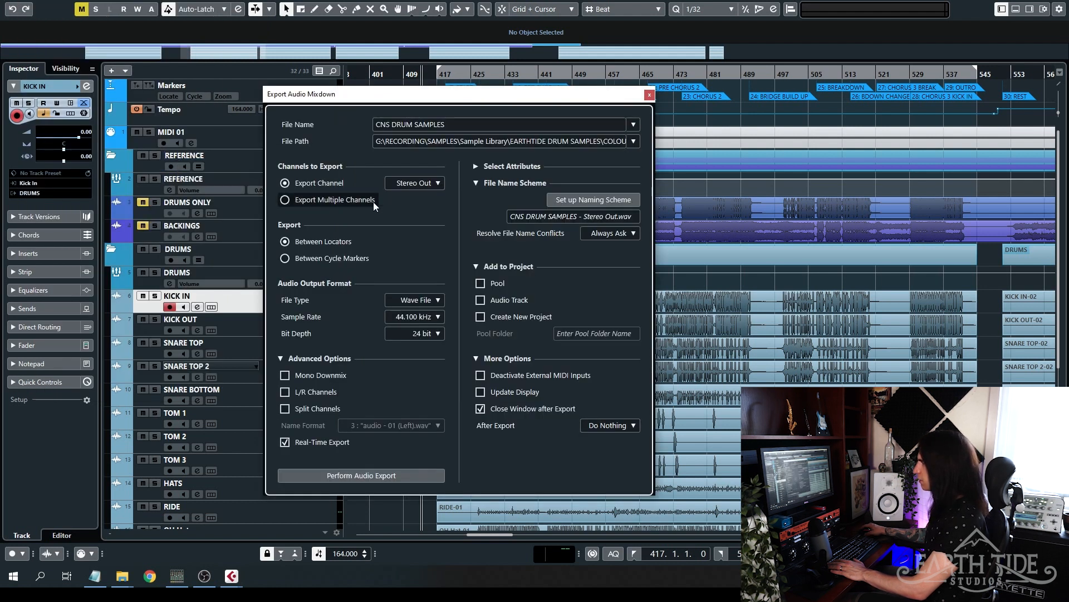
click(353, 201)
drag(346, 95, 600, 100)
- Inspect the ROOML, ROOMR, OH Hat and OH Ride tracks as separate mono channels for the export
scroll(386, 289, down, 4)
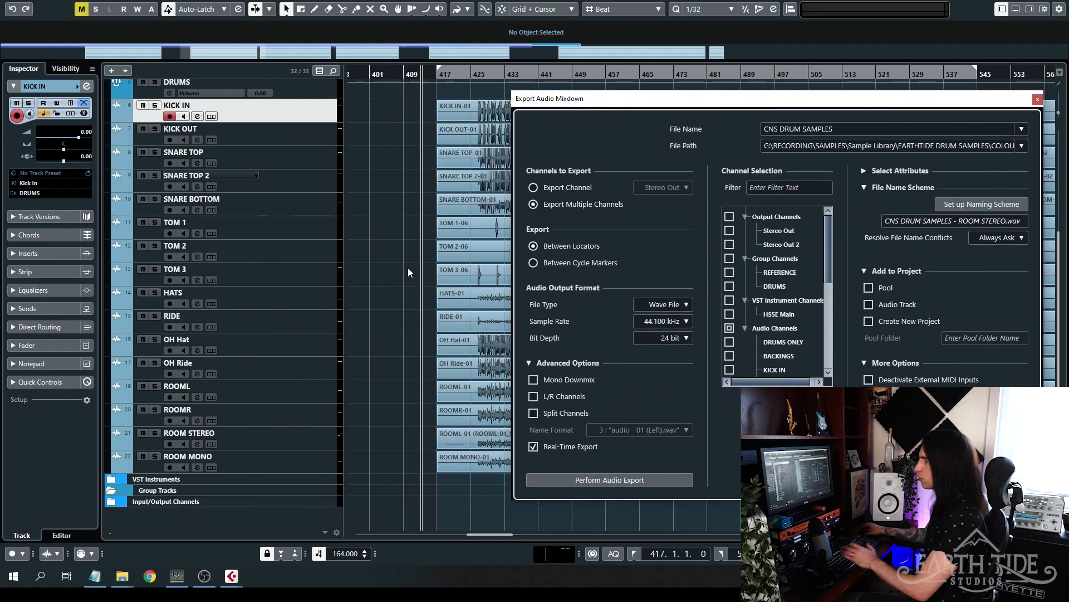
click(318, 381)
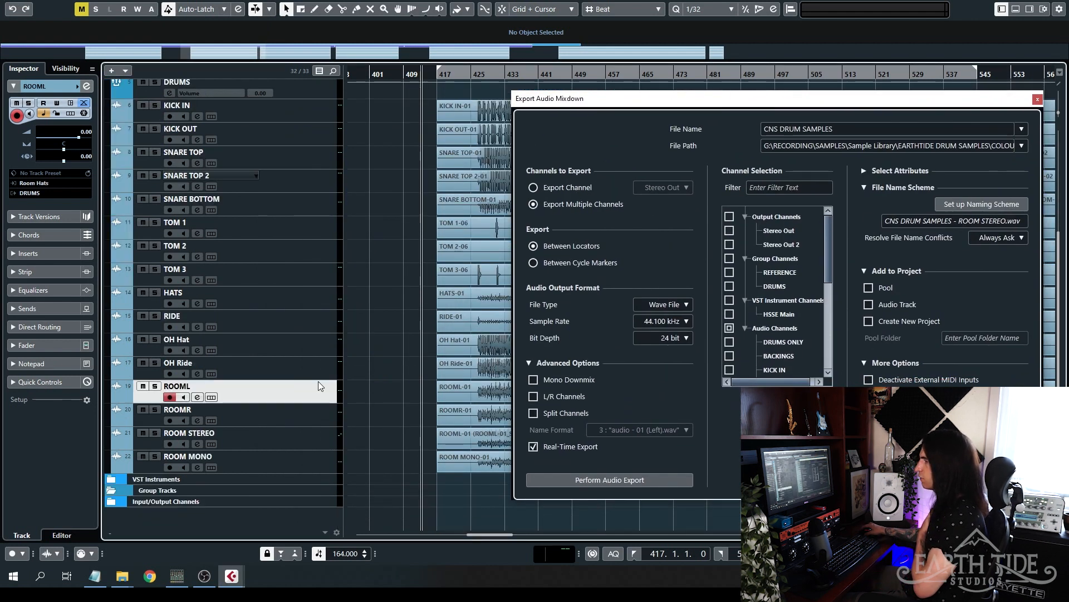
click(306, 412)
click(282, 348)
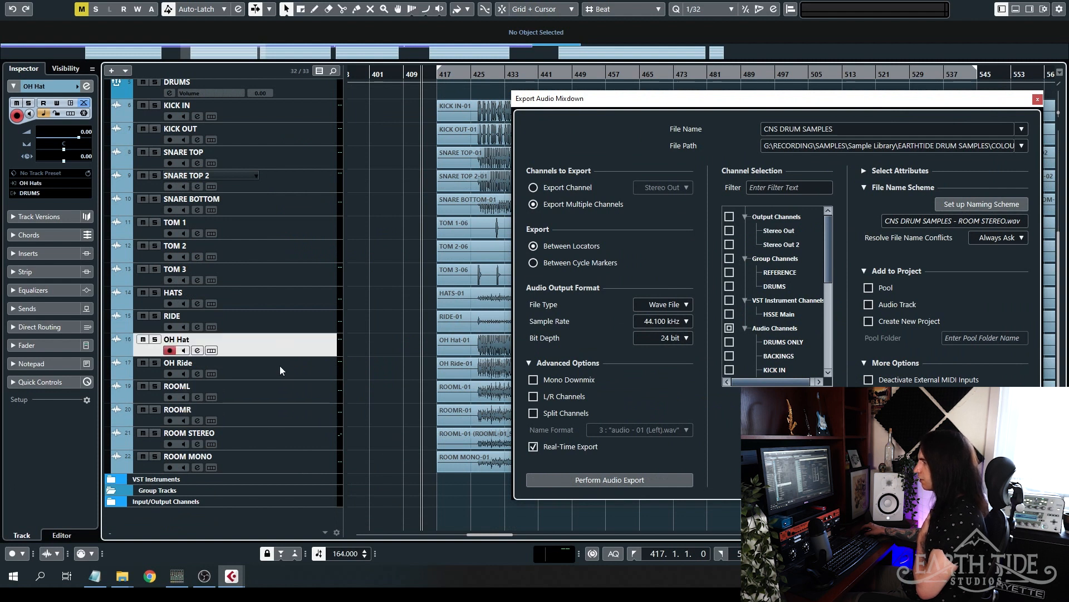
click(280, 367)
click(299, 393)
click(302, 418)
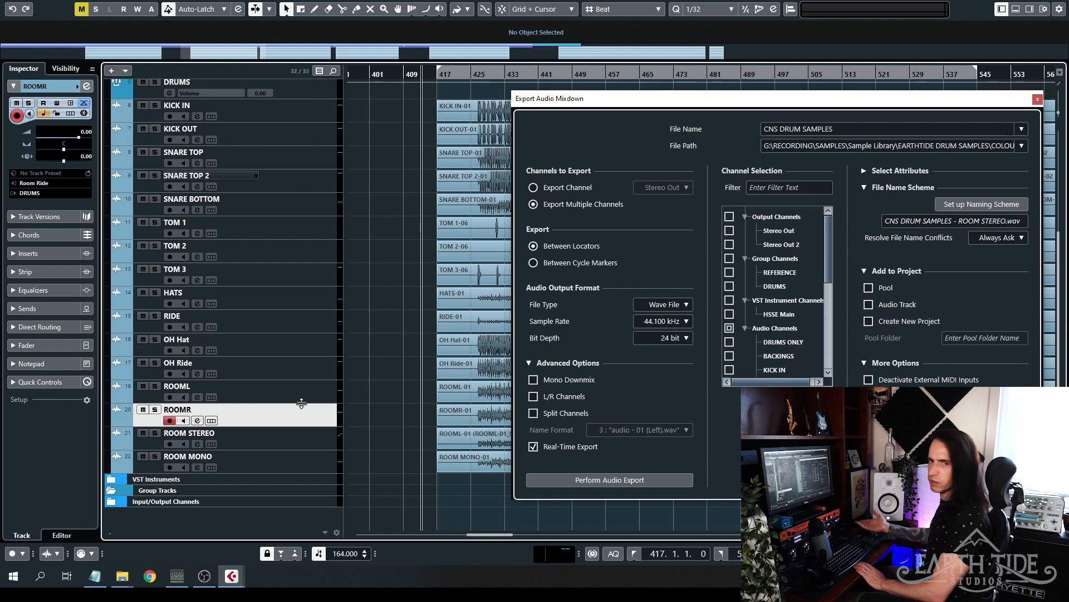
- Go through the drum tracks one by one from KICK IN to ROOM MONO to review which ones to export
click(316, 112)
click(312, 135)
click(304, 157)
click(303, 175)
click(306, 201)
click(308, 227)
click(309, 250)
click(312, 274)
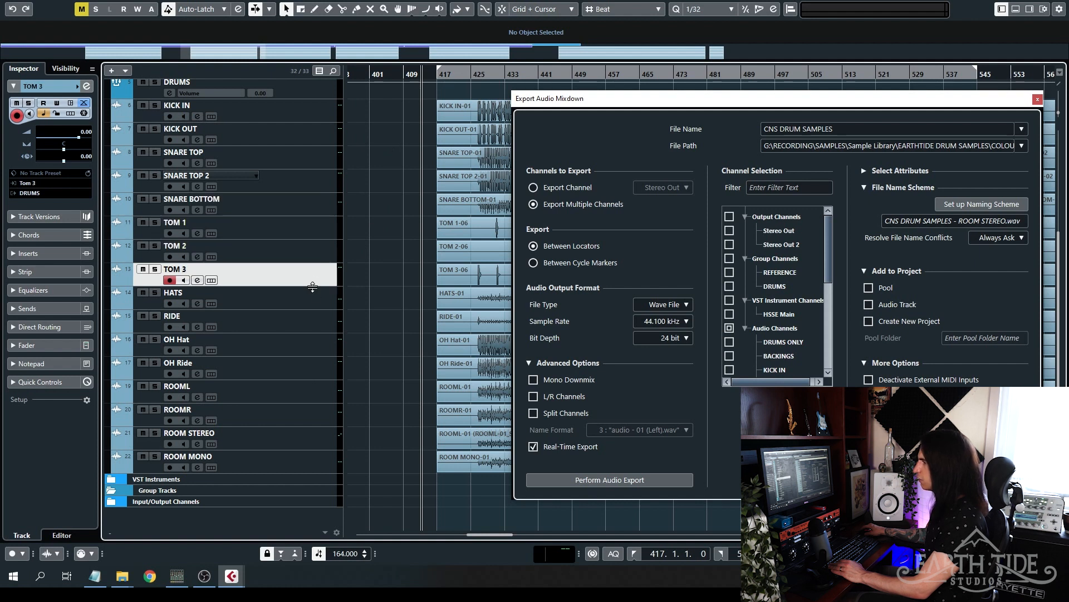
click(315, 297)
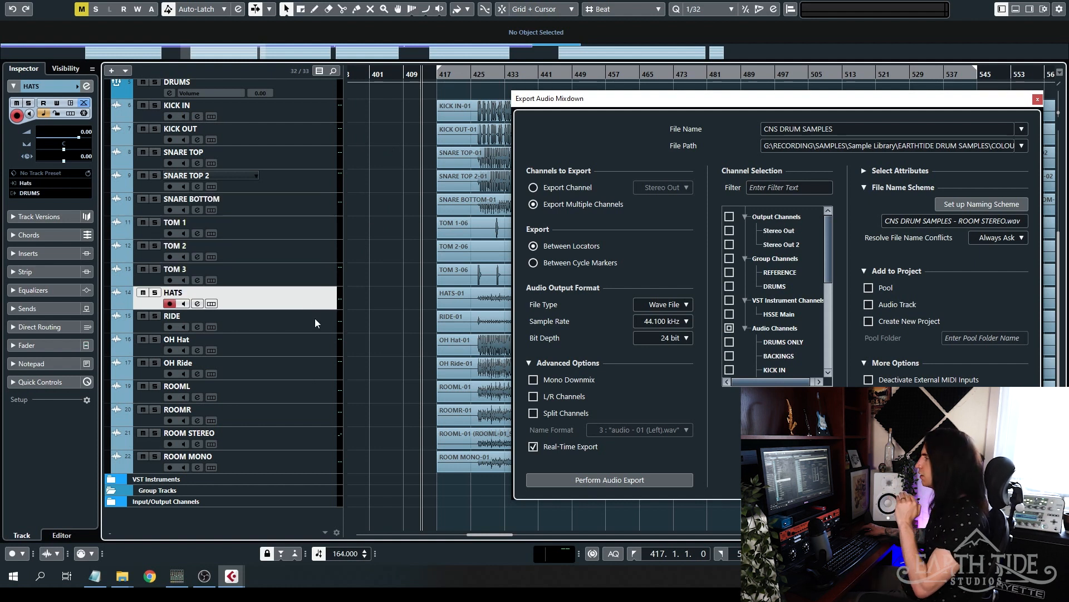
click(315, 318)
click(314, 342)
click(312, 361)
click(312, 390)
click(310, 415)
click(306, 434)
click(306, 457)
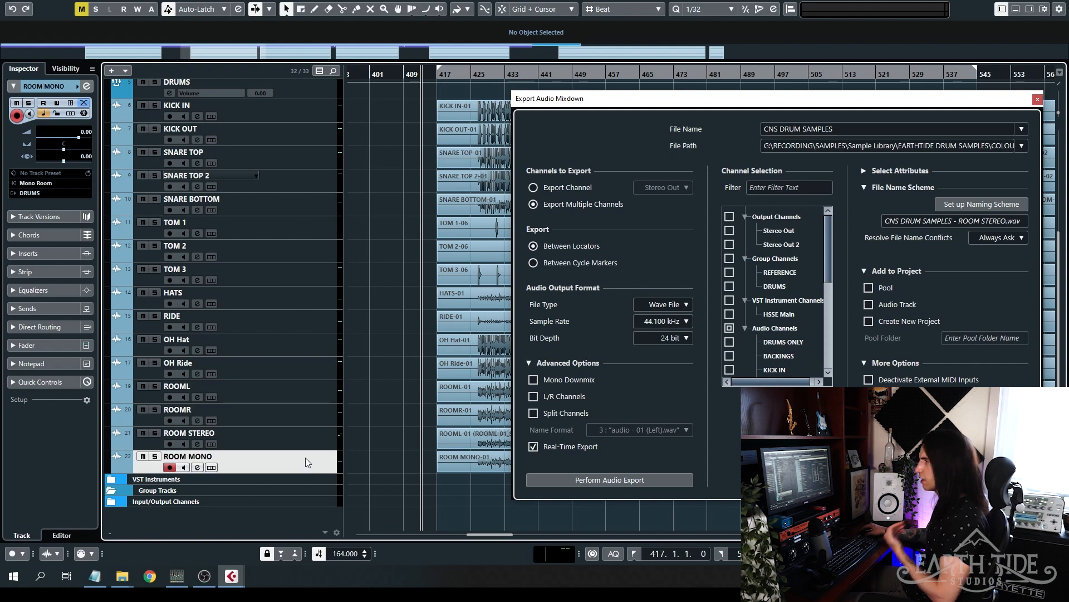
click(281, 110)
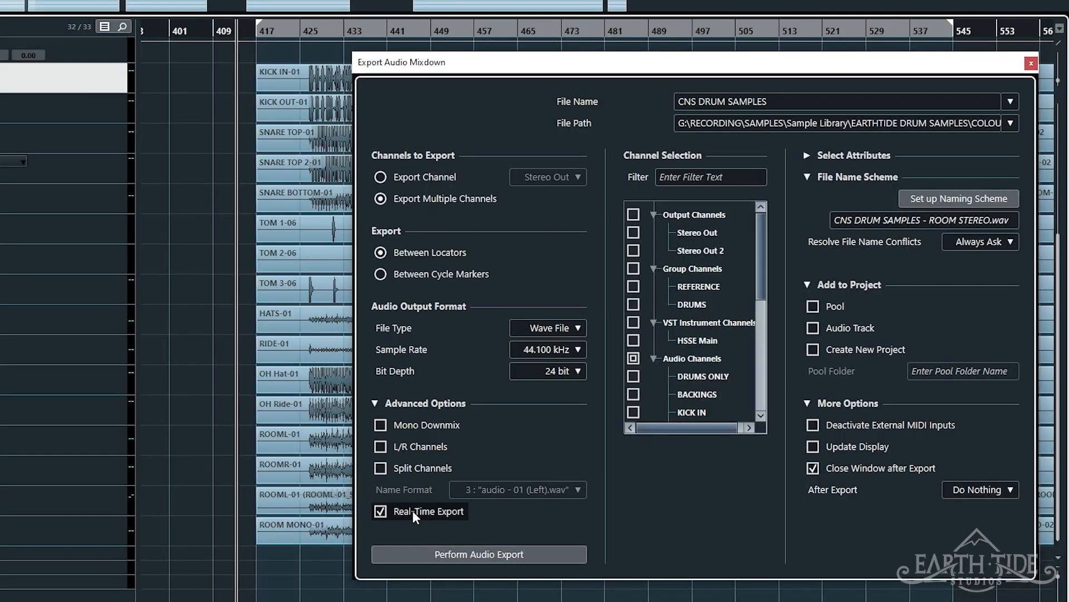
- Turn off real-time export and clear all audio channels from the export selection
click(412, 510)
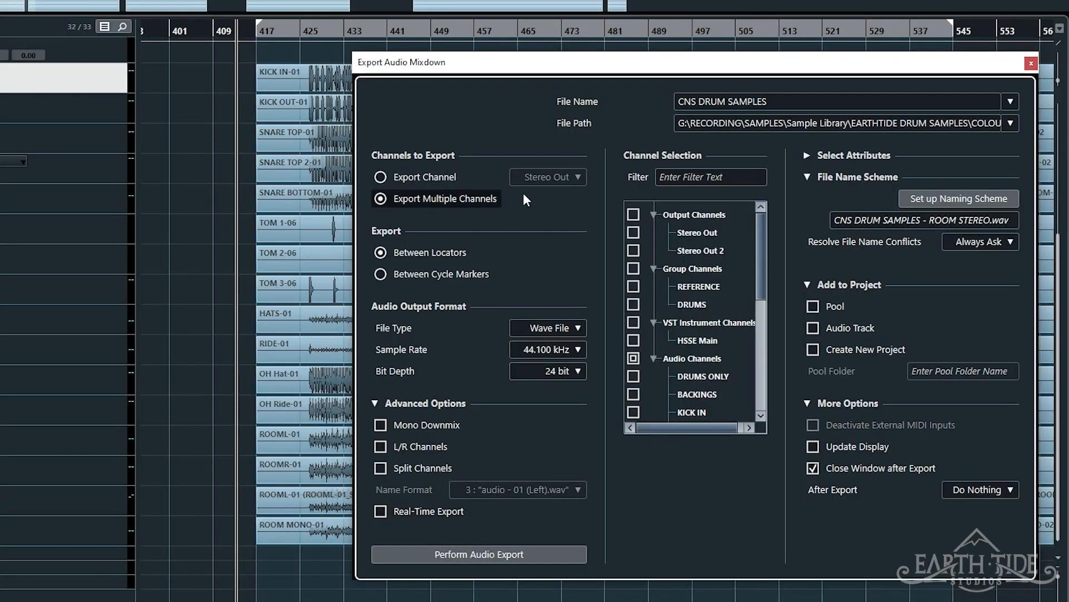
click(633, 358)
click(633, 358)
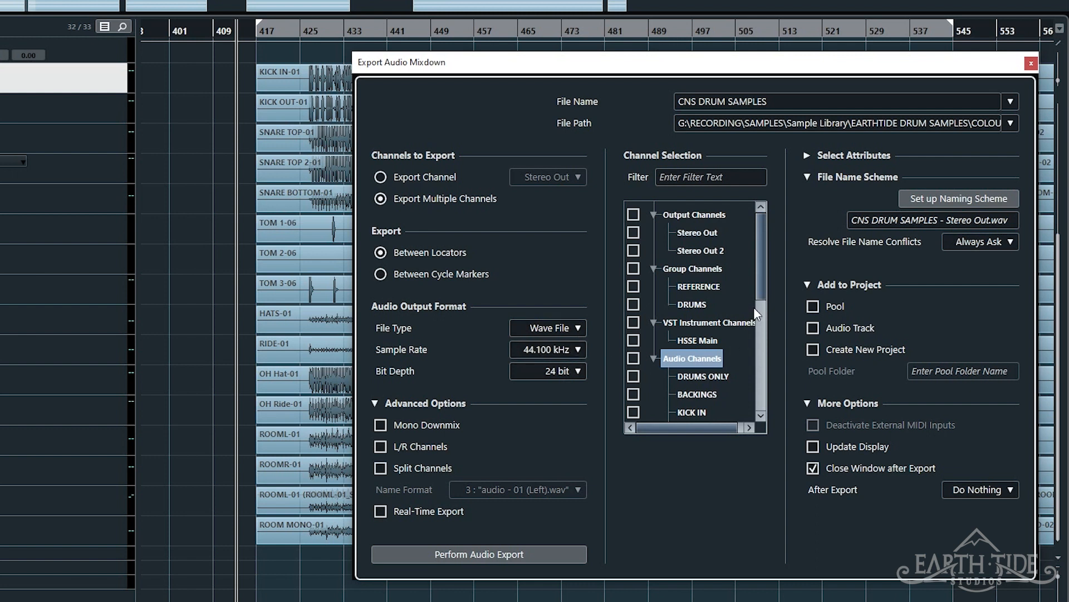
- Include KICK IN, KICK OUT, SNARE TOP, SNARE TOP 2, SNARE BOTTOM, TOM 1, TOM 2, TOM 3 and HATS in the export
drag(764, 276, 763, 356)
click(635, 237)
click(634, 255)
click(634, 273)
click(633, 291)
click(634, 309)
click(634, 327)
click(633, 345)
click(633, 363)
click(633, 381)
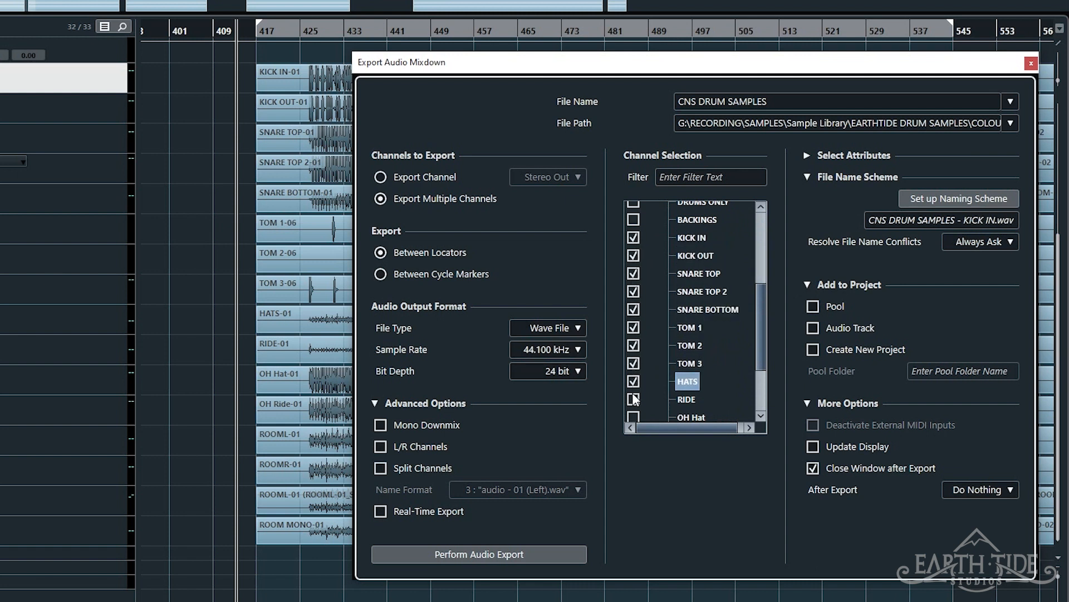
- Add RIDE, OH Hat, OH Ride, ROOML, ROOMR and ROOM MONO to the export, leaving out ROOM STEREO, and enable Mono Downmix
click(634, 399)
scroll(664, 366, down, 2)
click(633, 373)
click(633, 391)
scroll(649, 368, down, 3)
click(633, 355)
click(633, 372)
click(633, 408)
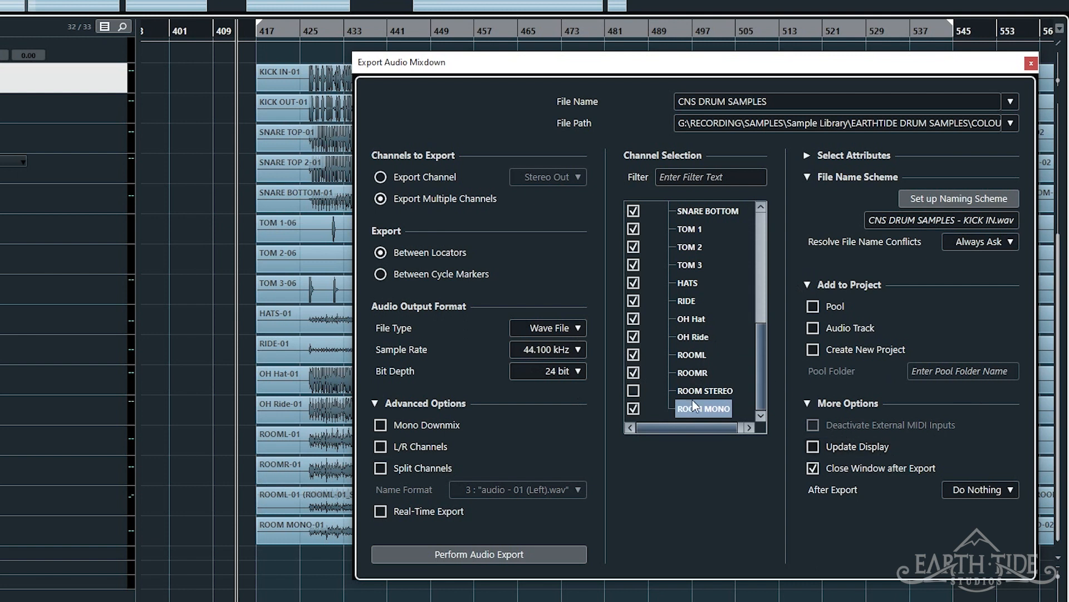
click(414, 435)
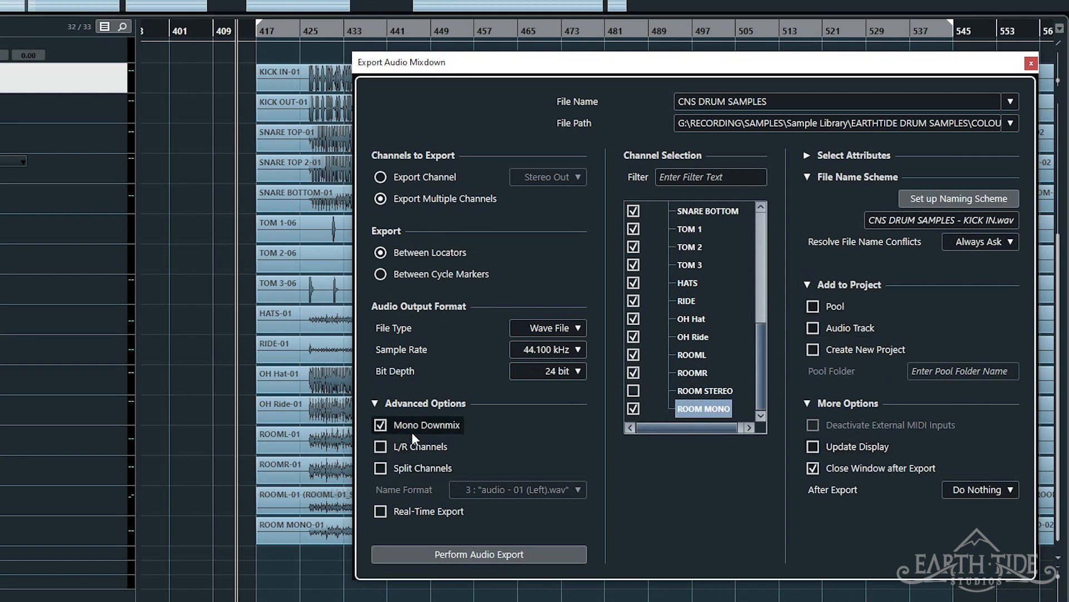